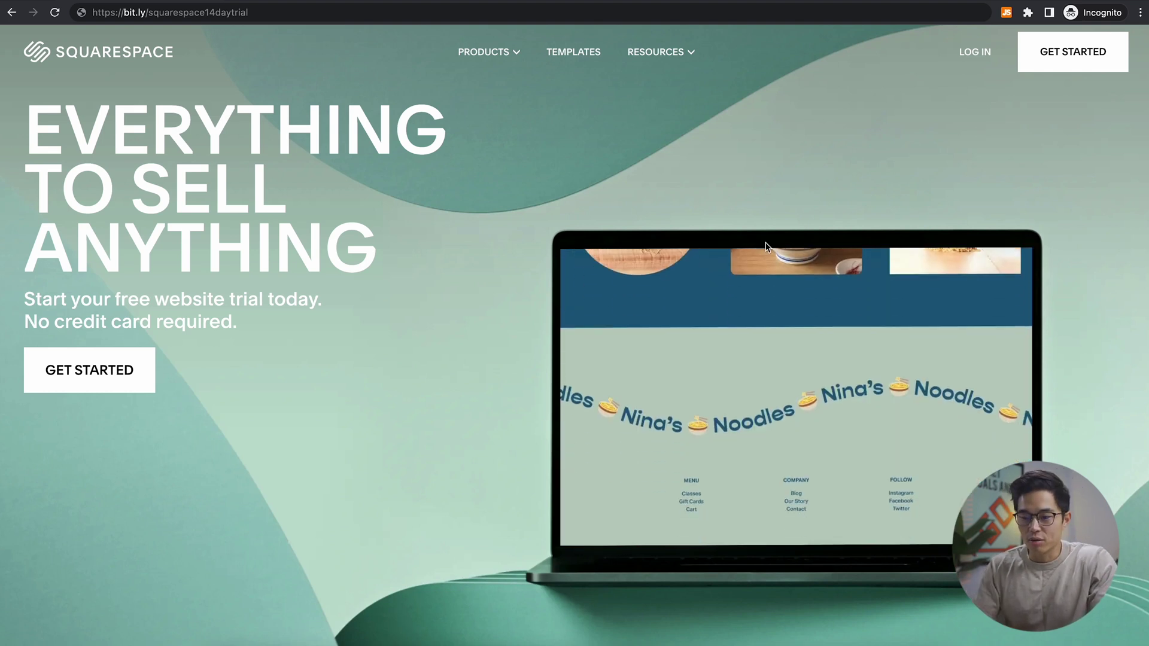
Start the free 14-day website trial from the Squarespace landing page.
click(93, 374)
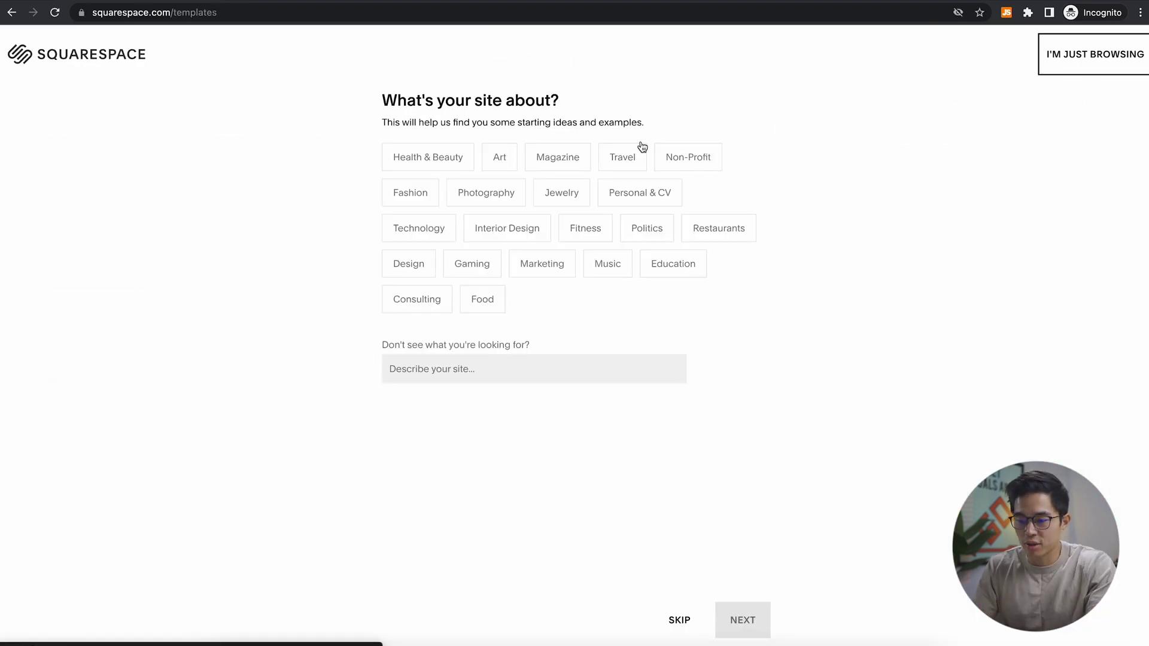
Answer the questionnaire with topic Personal & CV, goal Market myself or my business, stage Growing an existing business.
click(677, 271)
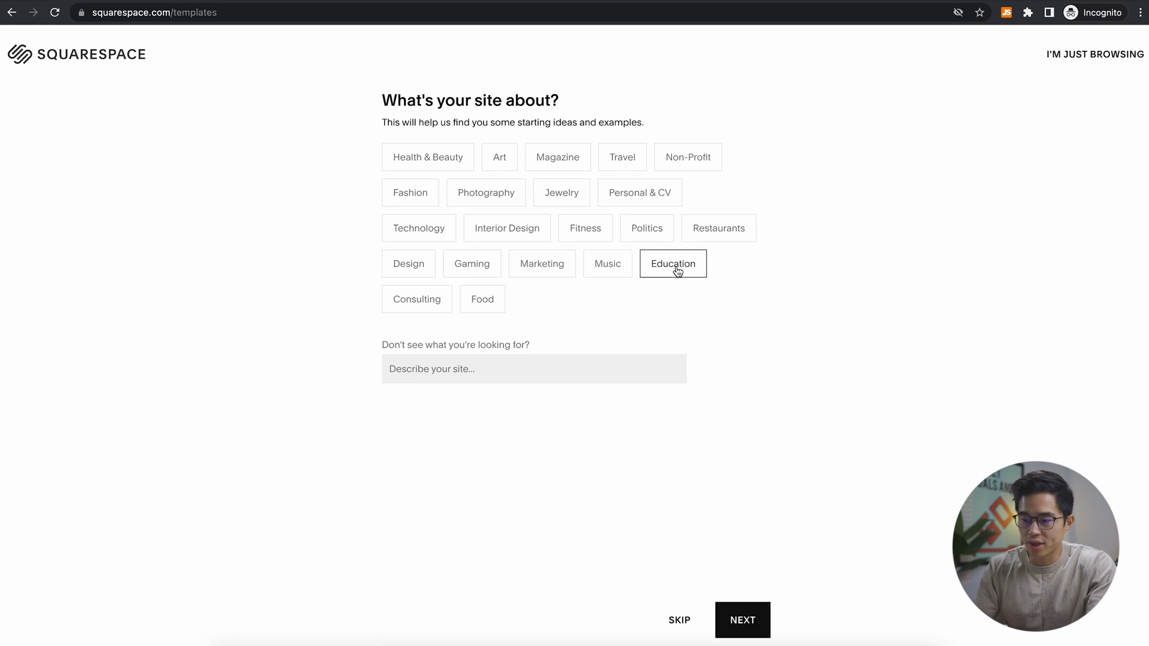
click(651, 203)
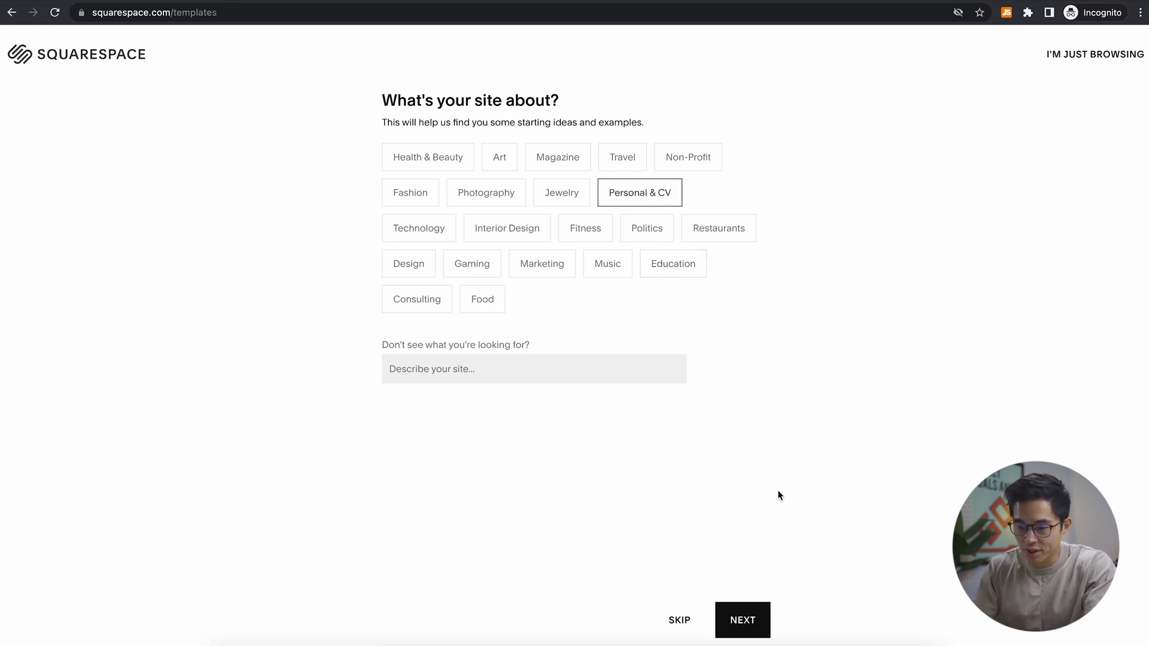
click(757, 616)
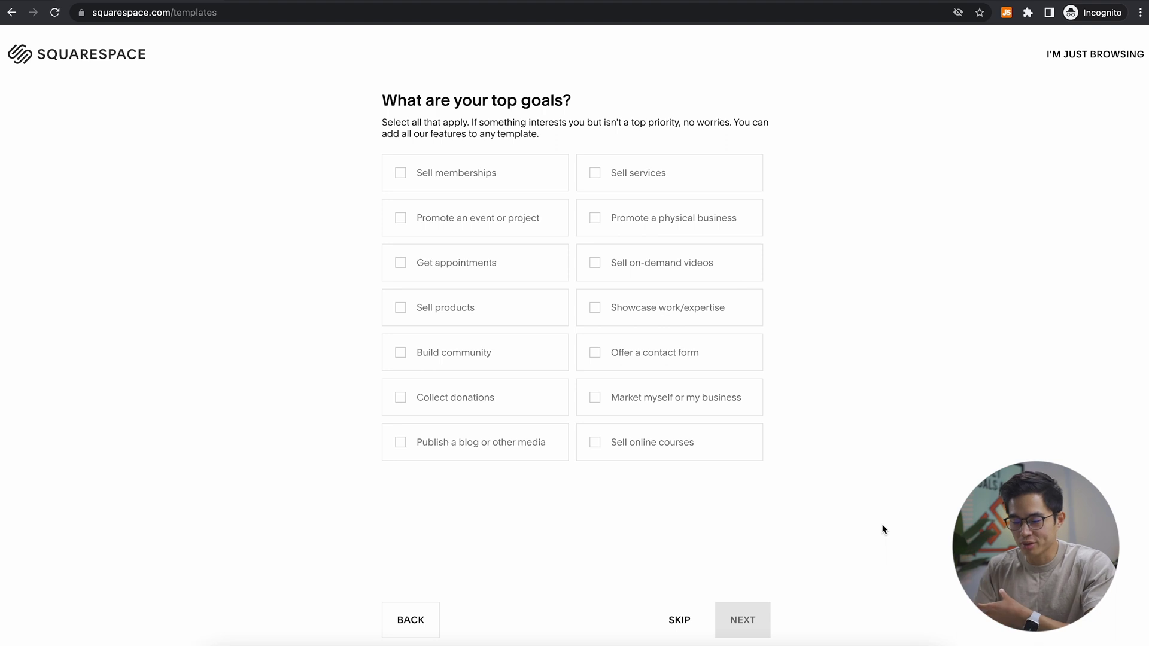
click(595, 399)
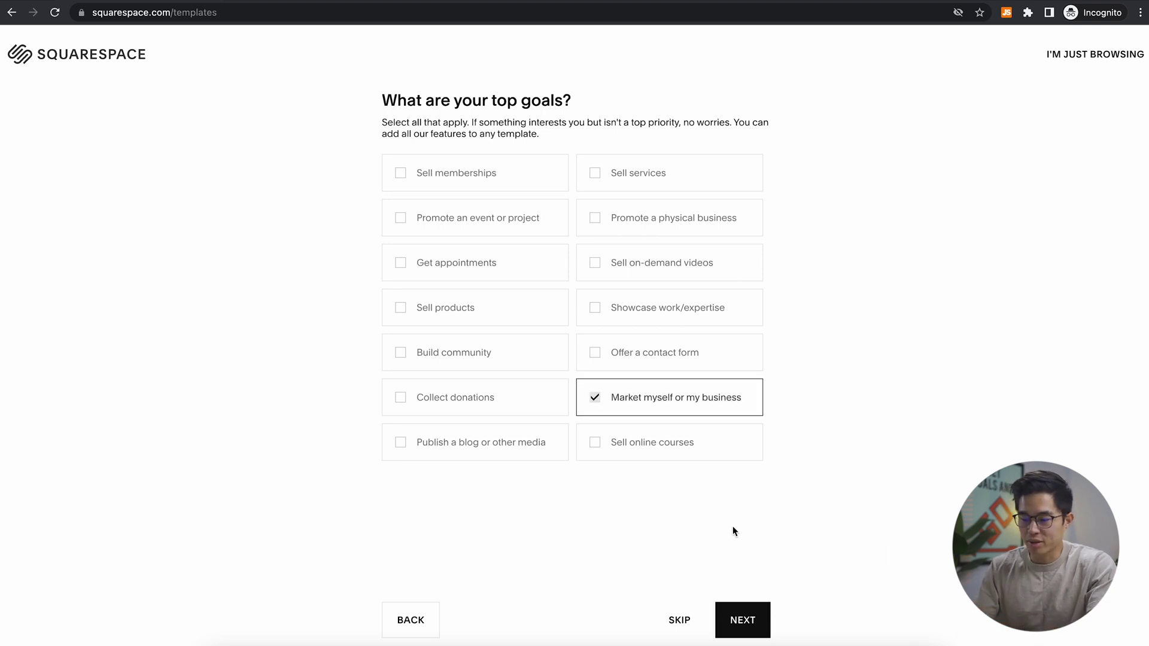
click(742, 619)
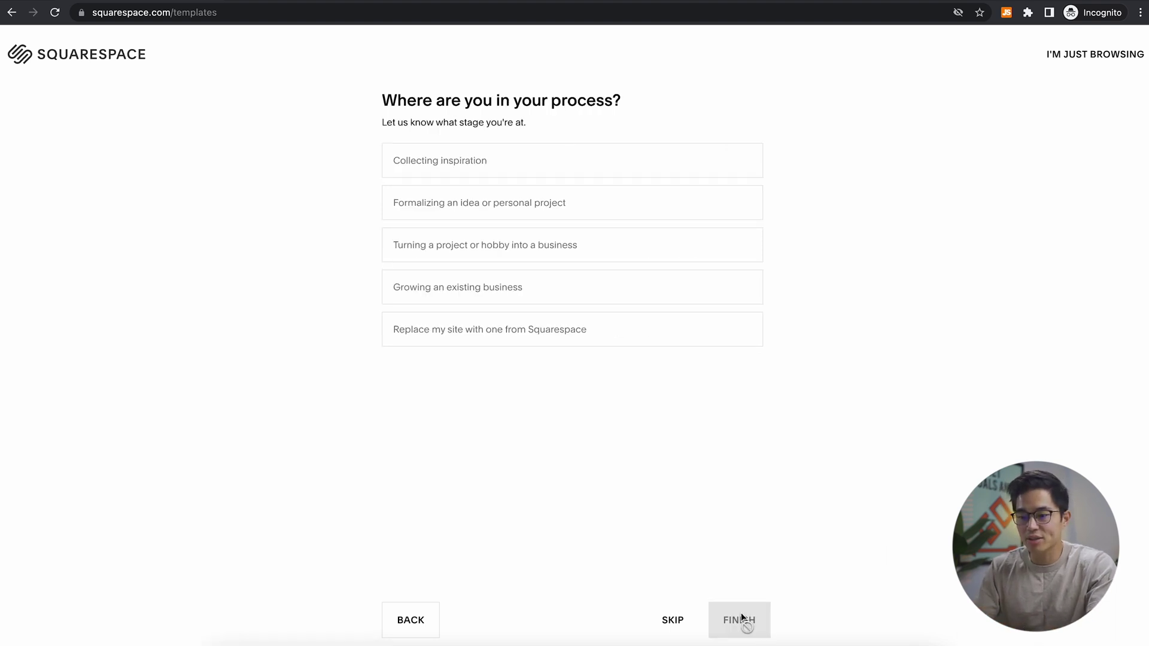
click(538, 289)
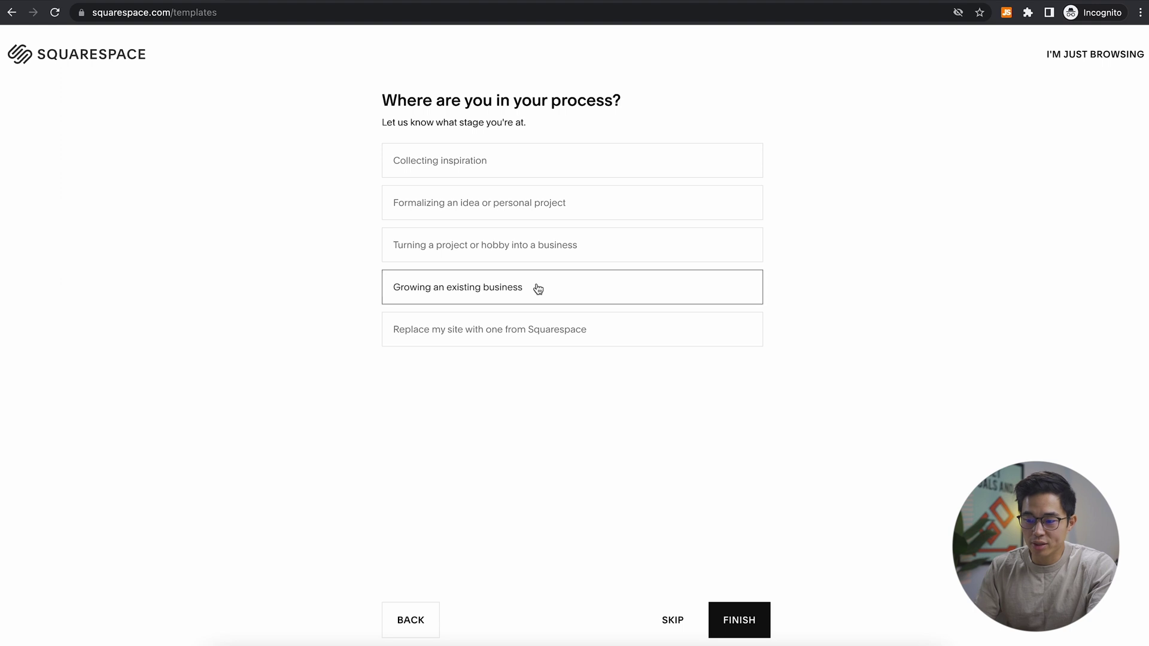
click(737, 619)
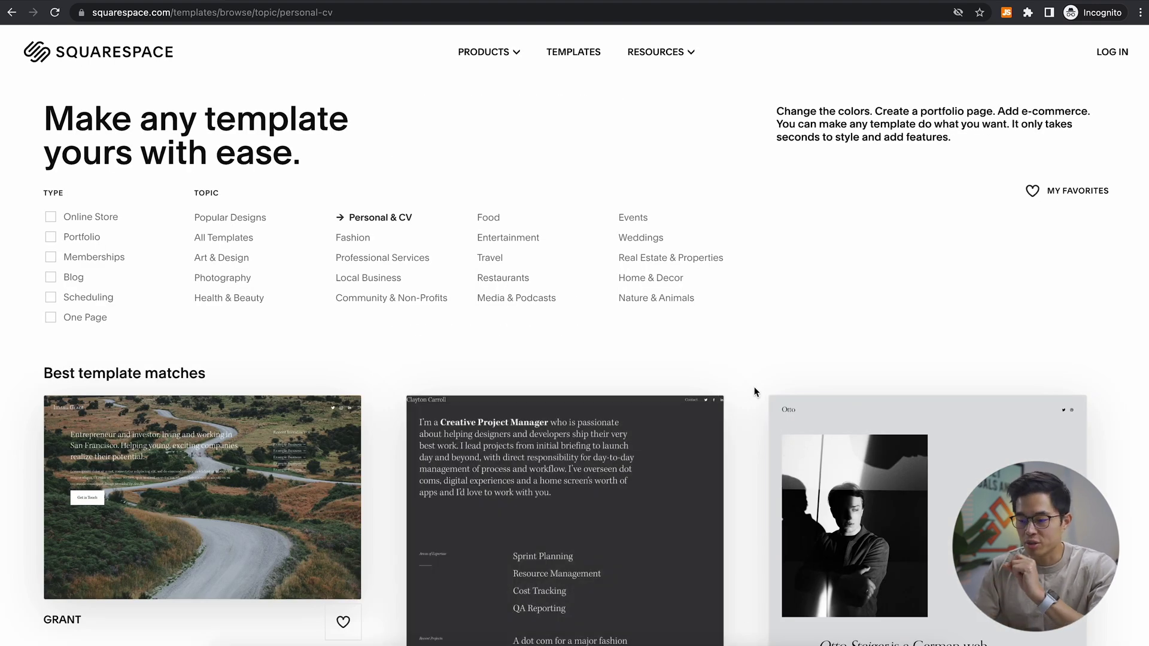
Browse the Personal & CV templates, then switch to the Professional Services category.
scroll(754, 387, down, 3)
scroll(754, 387, up, 2)
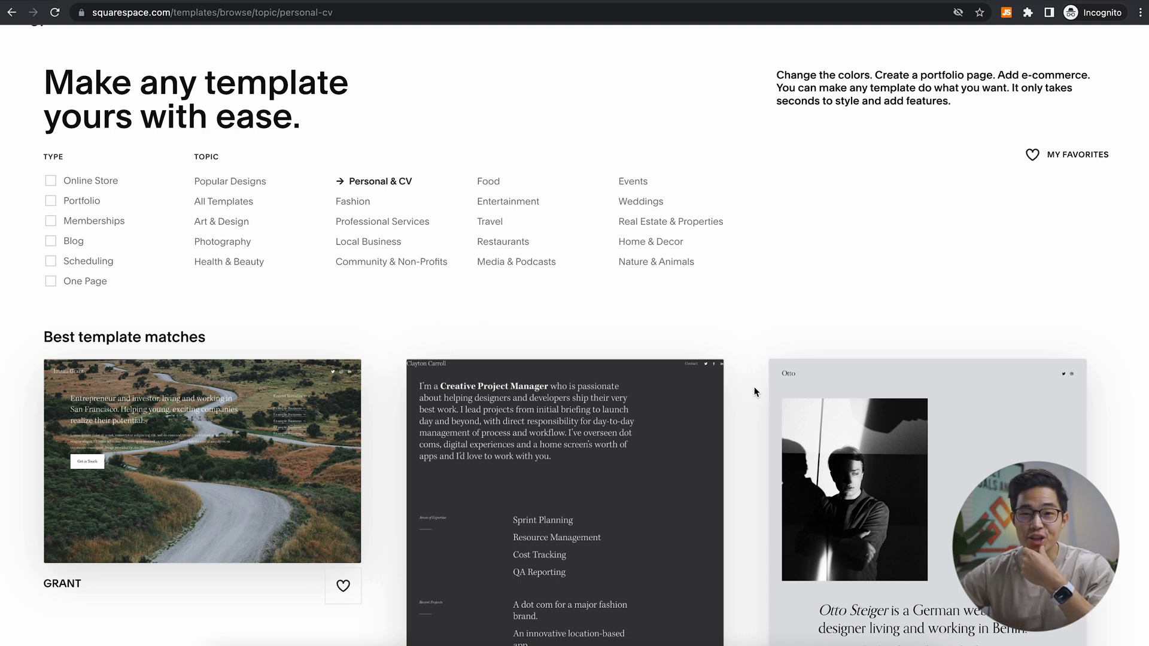
scroll(755, 392, down, 1)
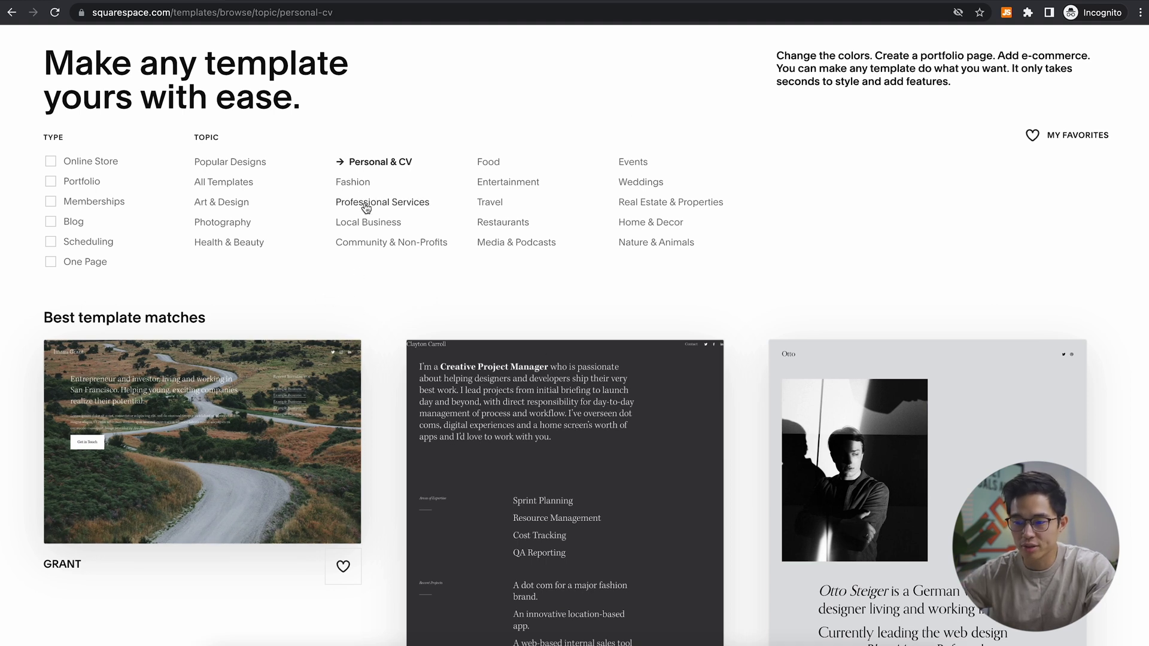
click(390, 205)
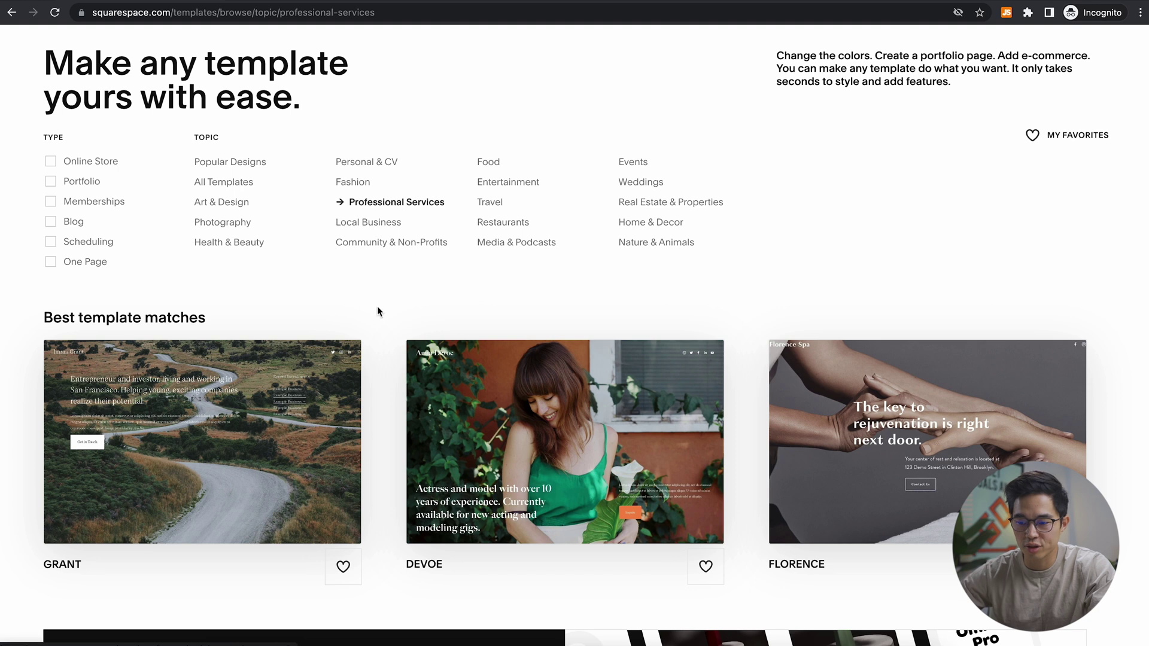
Scroll through the templates and open the Ortiz template preview.
scroll(376, 310, down, 7)
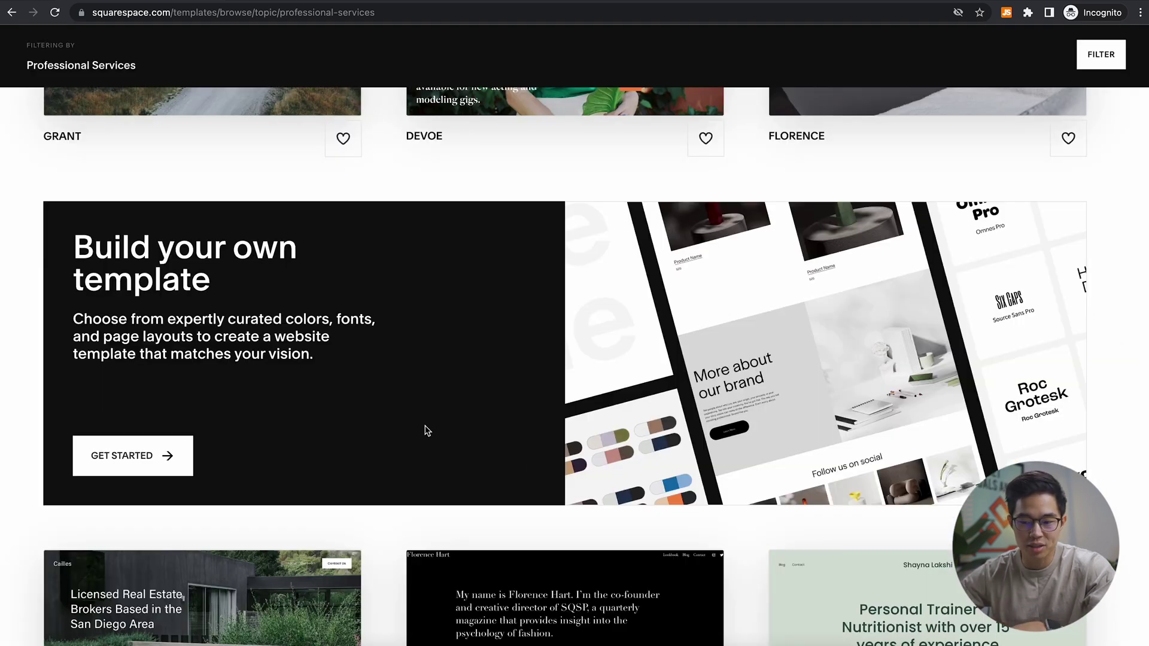
scroll(427, 431, down, 4)
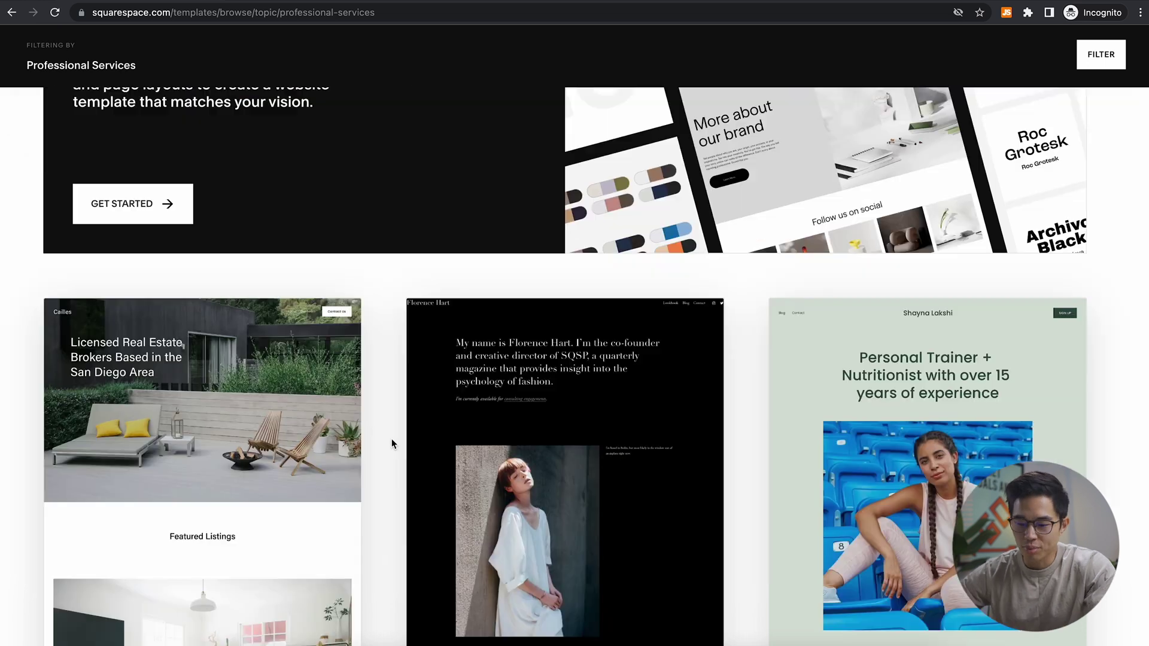
scroll(391, 440, down, 2)
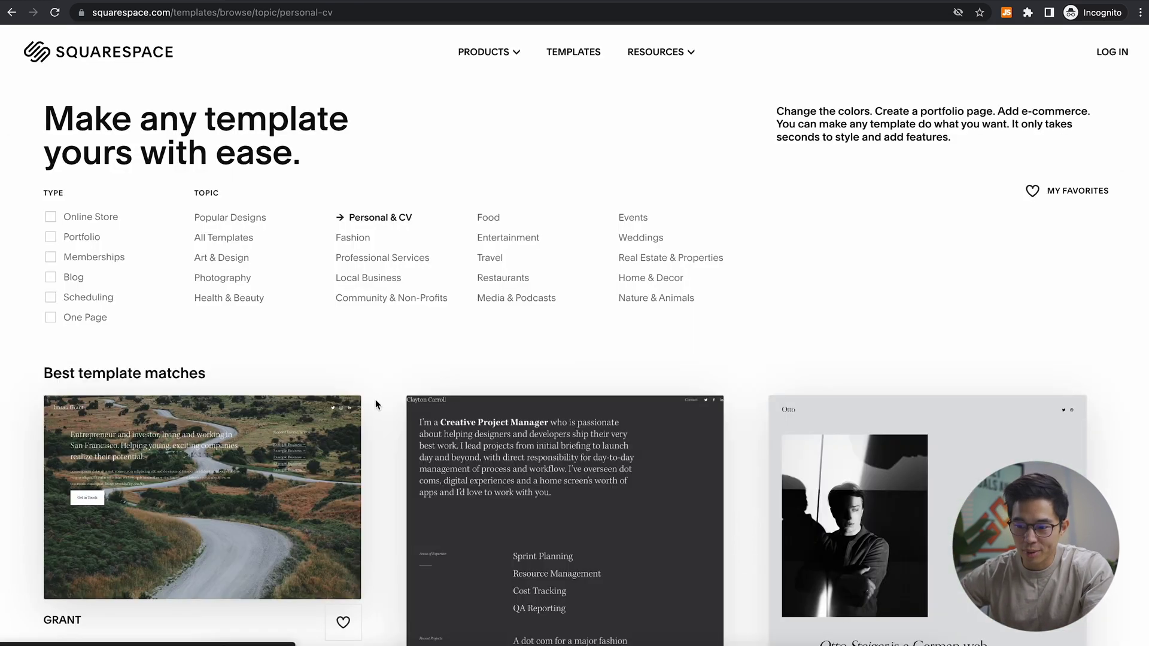
scroll(375, 403, down, 4)
scroll(375, 405, down, 10)
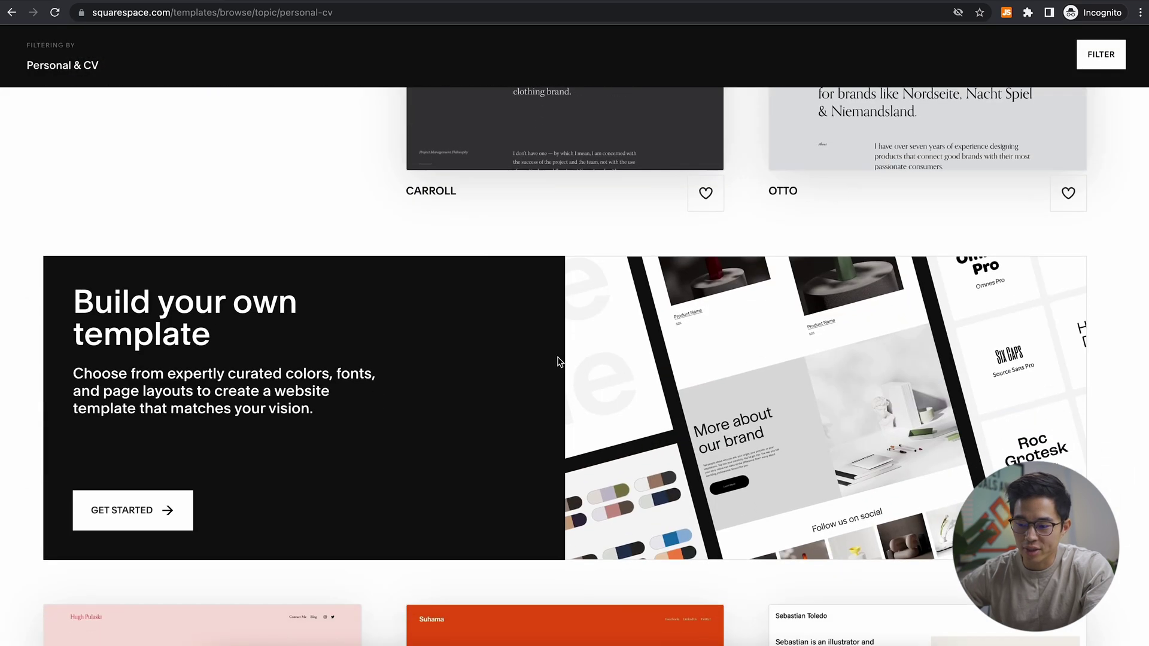
scroll(541, 528, down, 13)
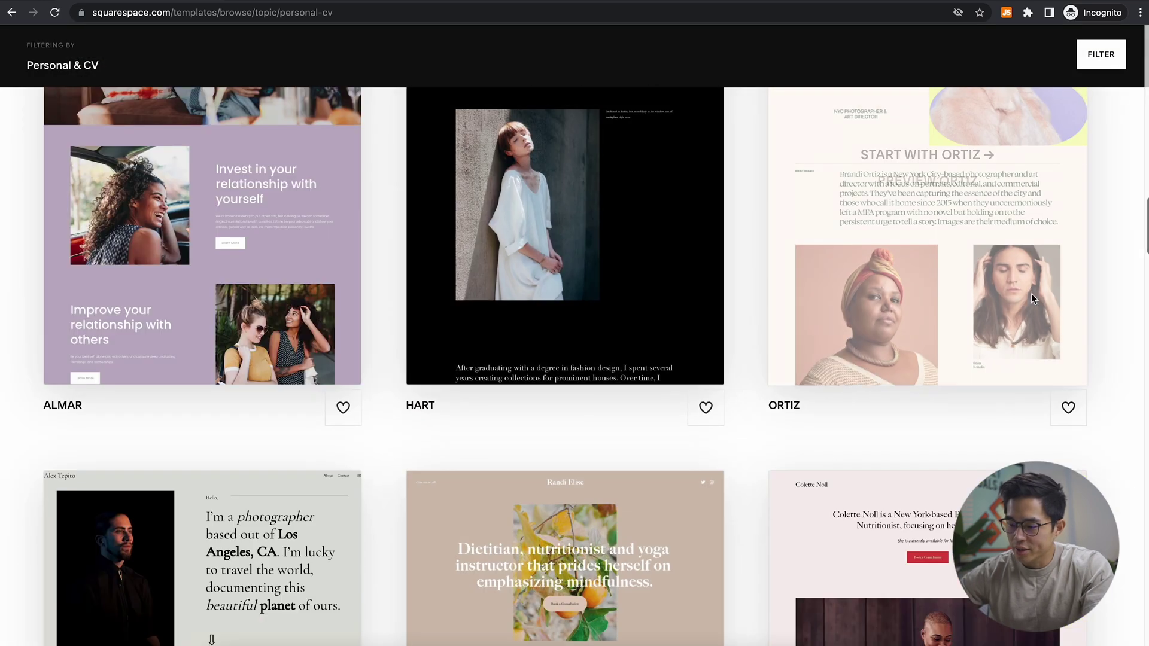
scroll(1078, 299, up, 3)
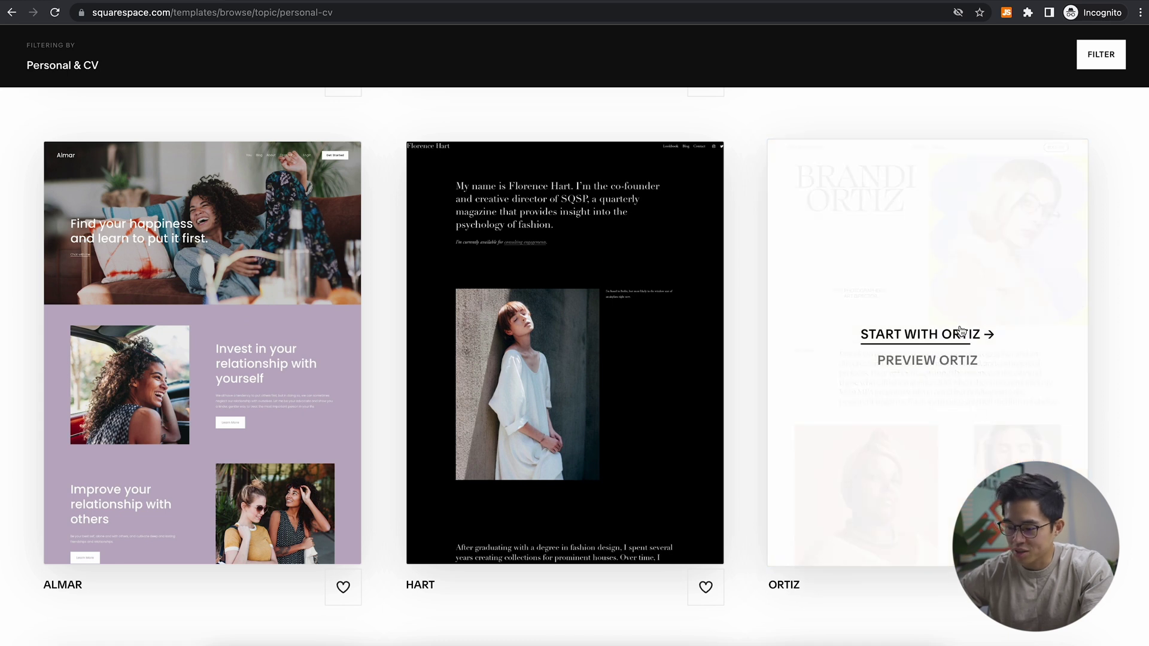
click(959, 364)
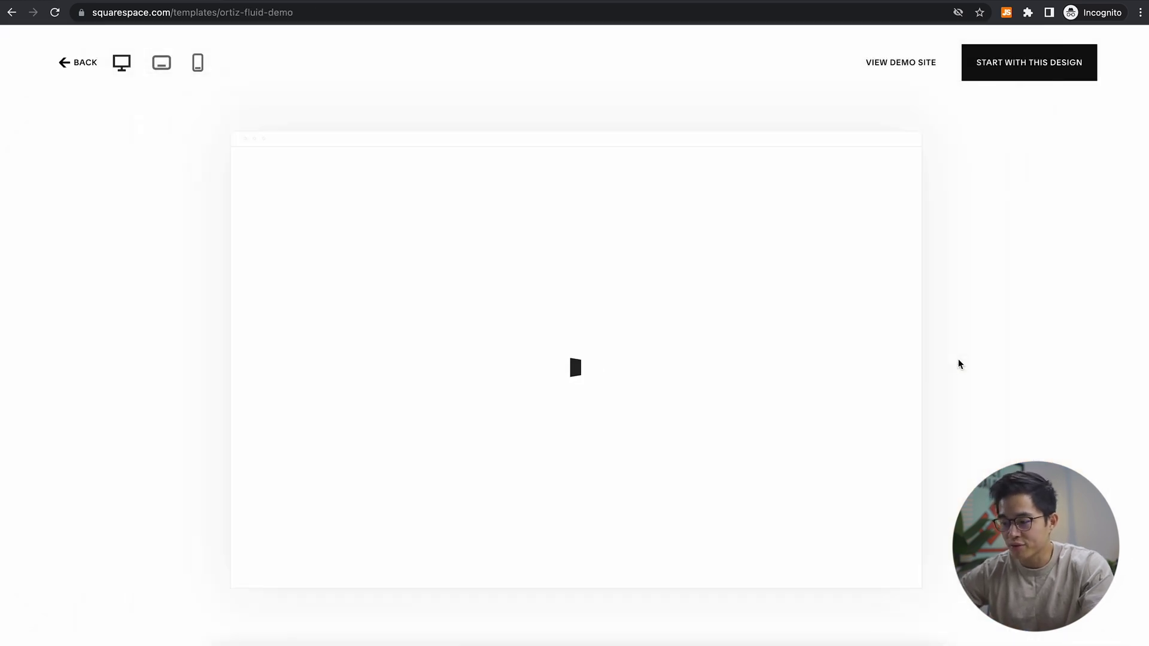
Start a new site with the Ortiz design and create the account via email.
scroll(563, 255, down, 10)
scroll(562, 253, down, 15)
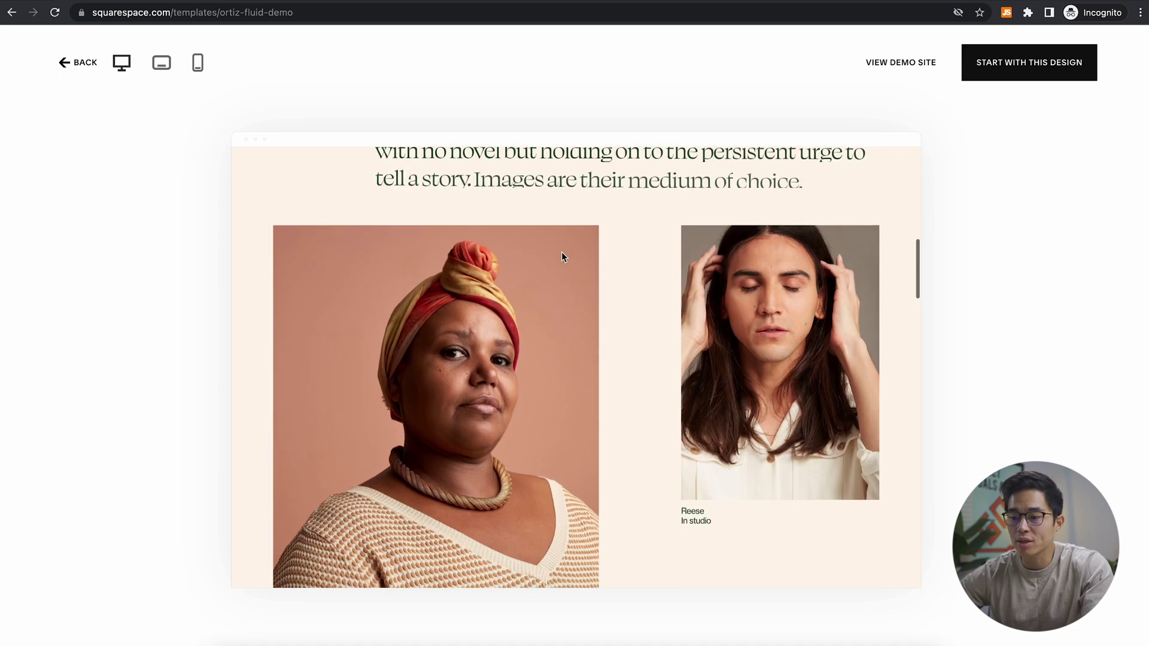
scroll(682, 333, down, 3)
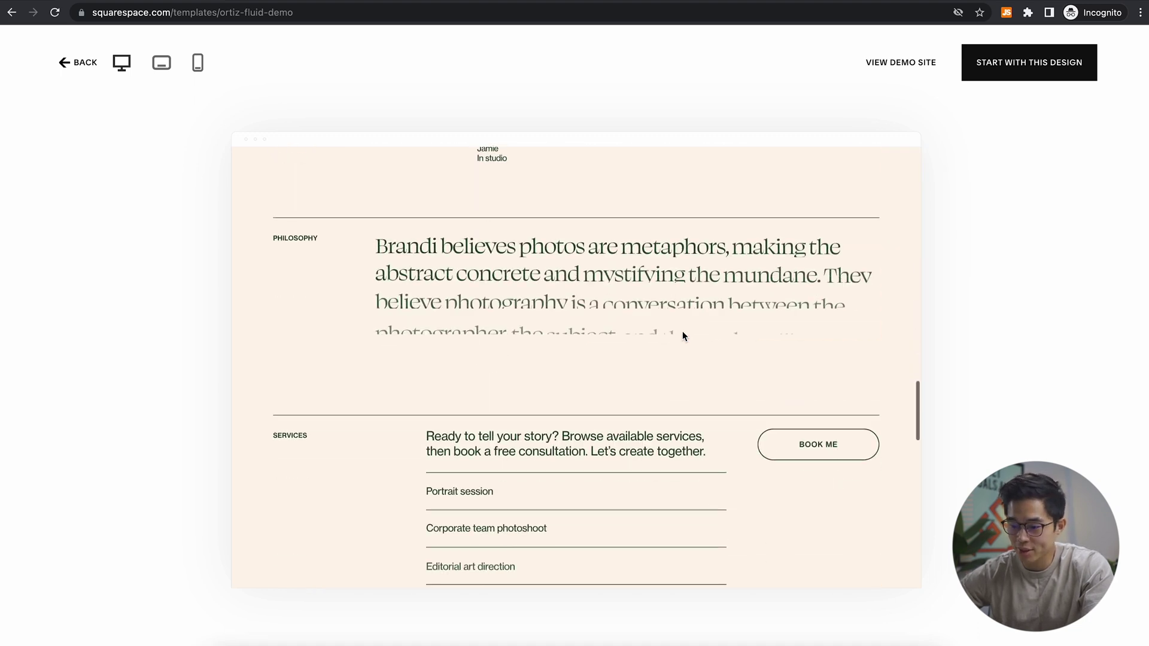
click(1051, 67)
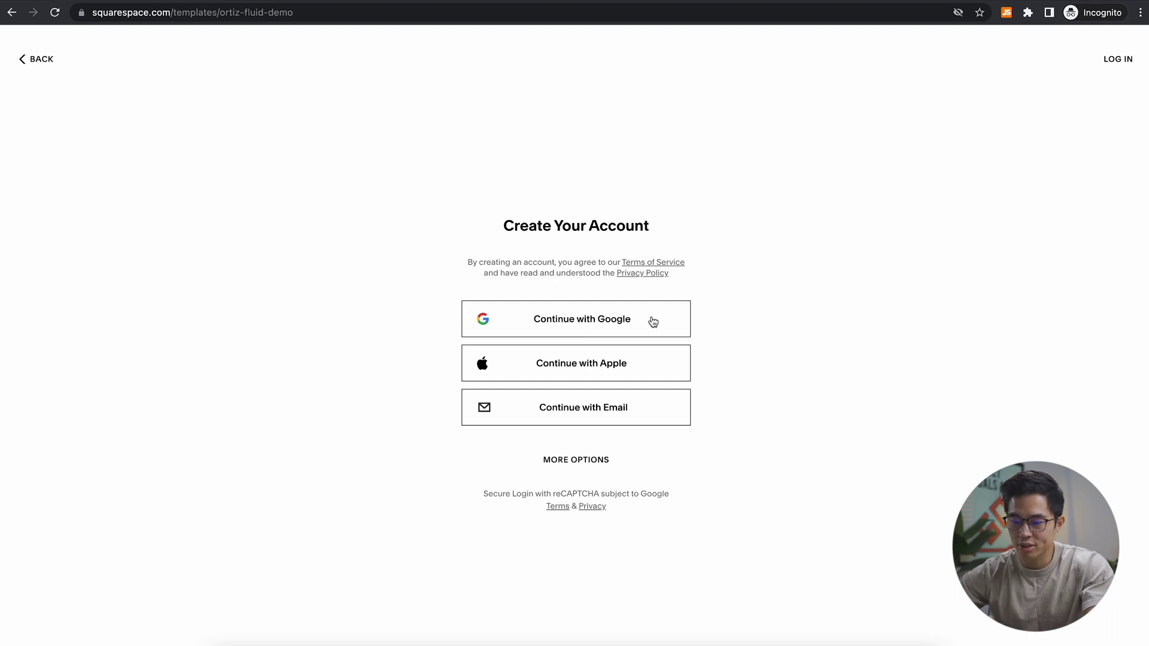
click(643, 416)
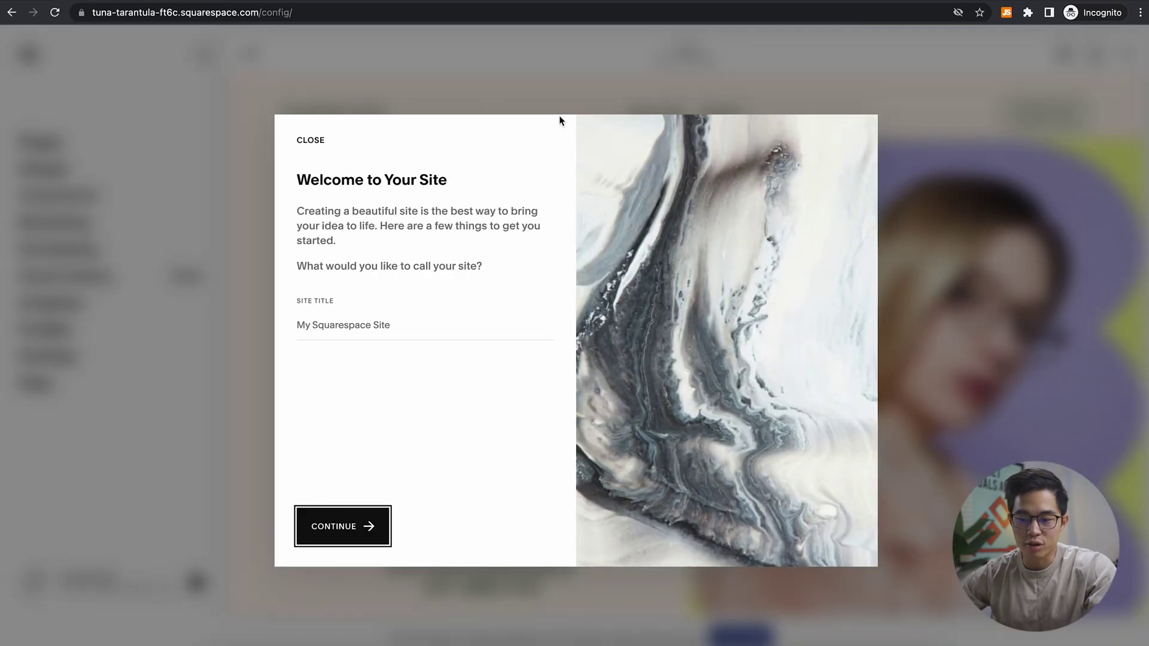
Title the site with the owner's name, finish the editor tour, and dismiss the setup checklist.
click(371, 320)
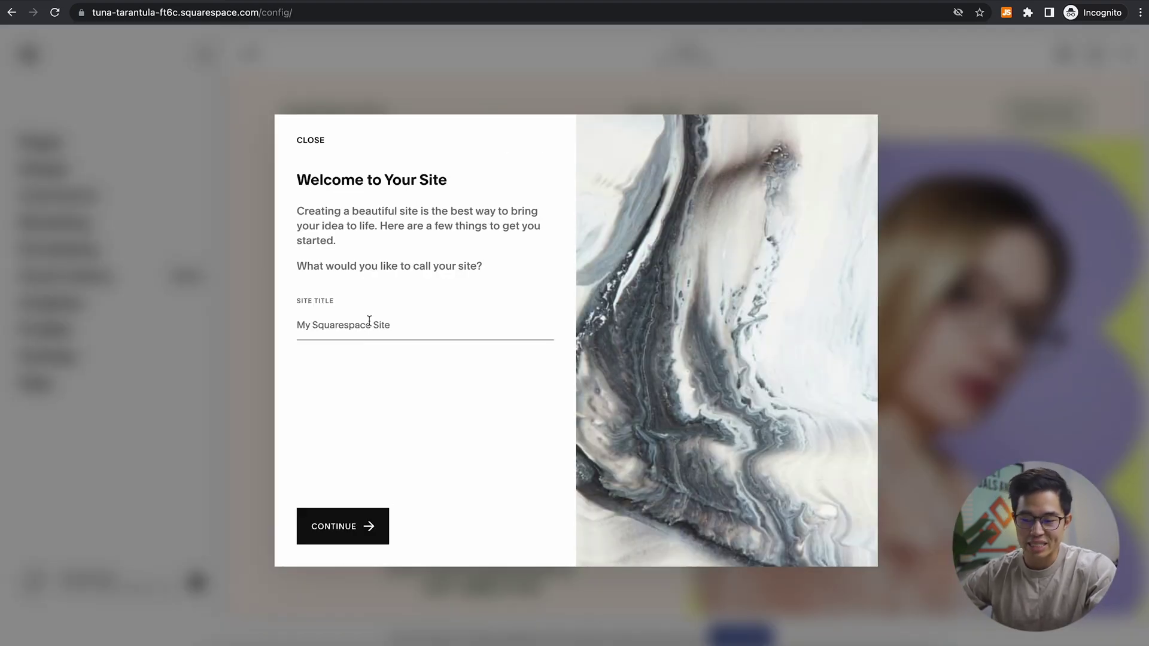
text(Charlie Chang)
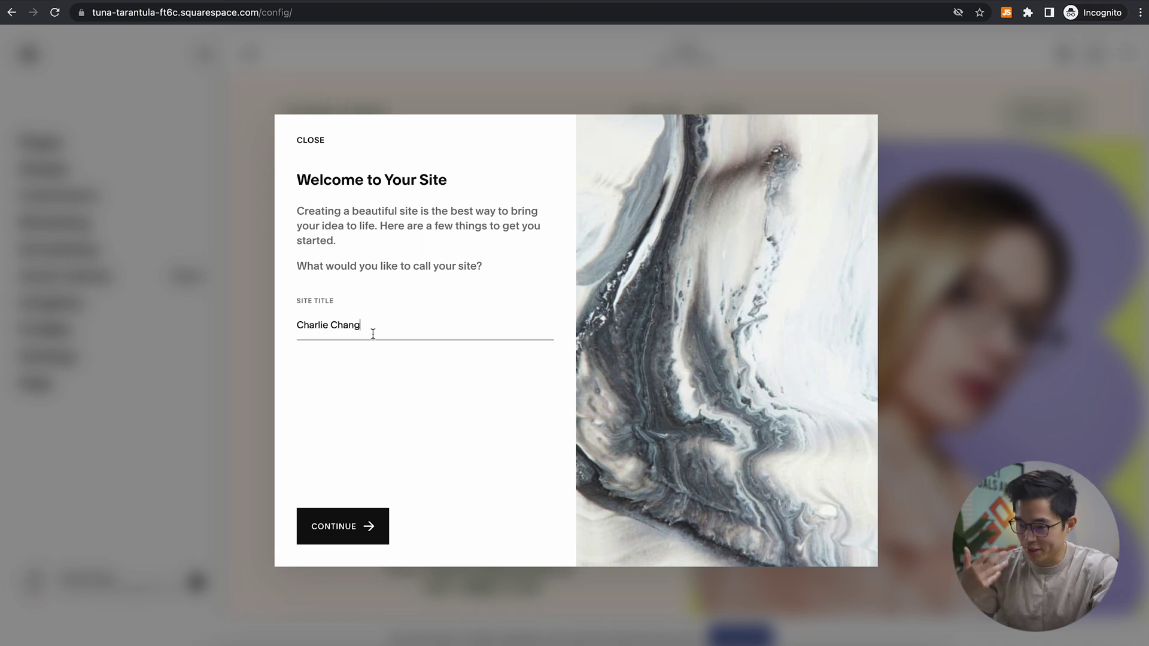
key(Return)
click(513, 529)
click(515, 529)
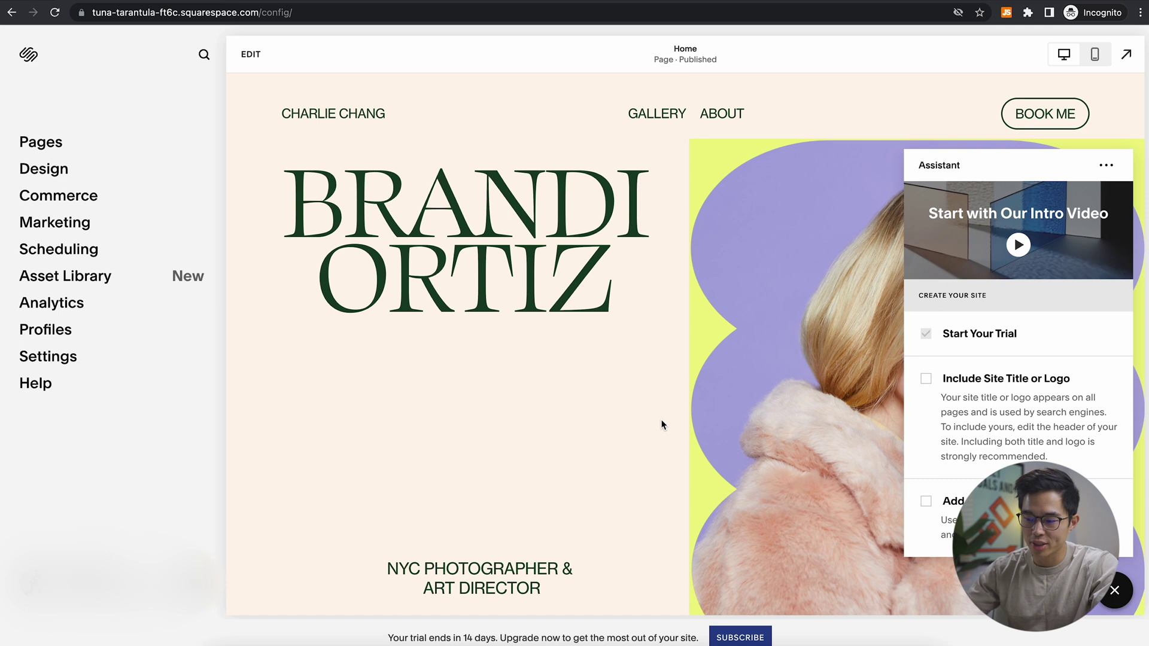
key(Escape)
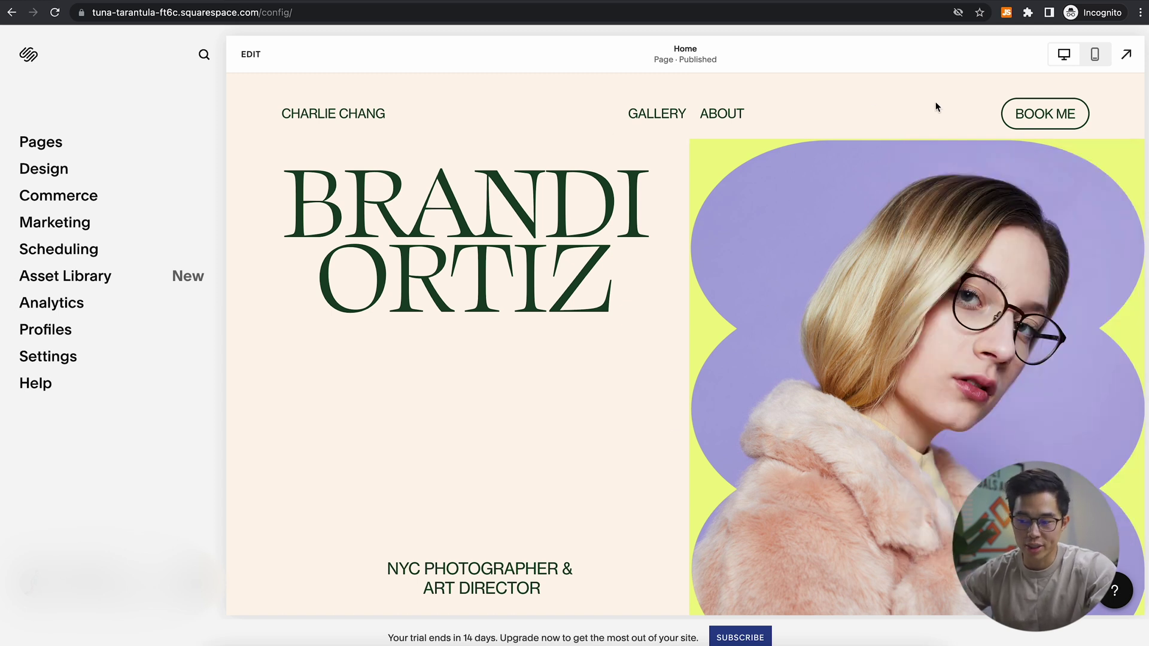
Preview the Home page in mobile layout, then go to the Asset Library.
click(1095, 56)
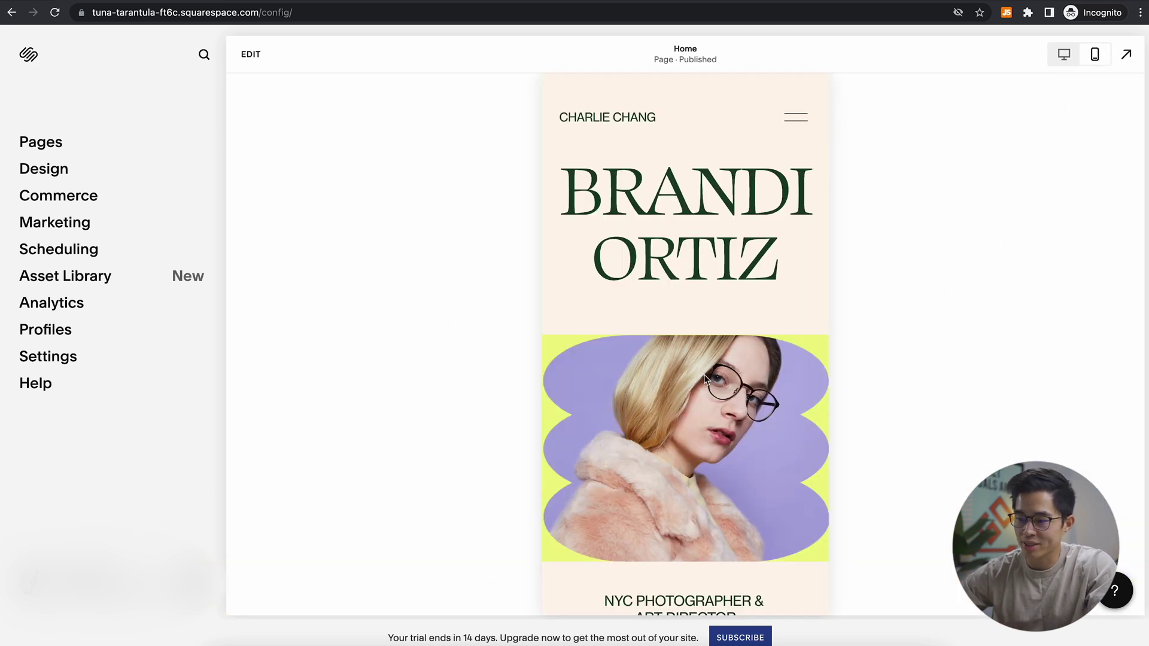
scroll(703, 378, down, 10)
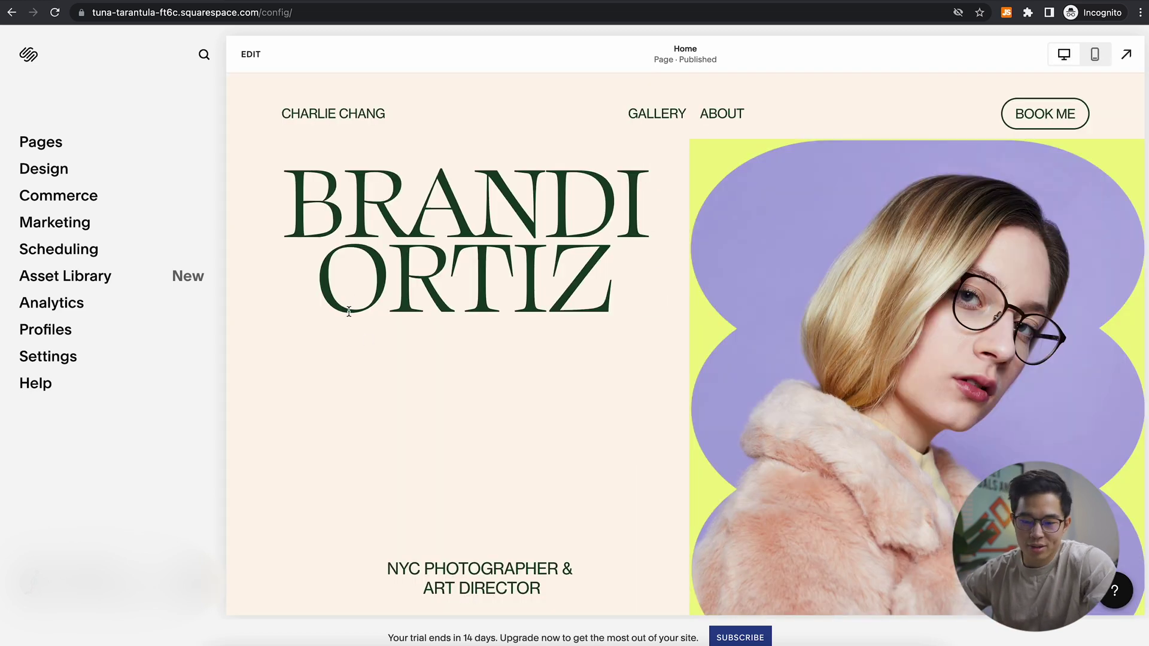
click(82, 283)
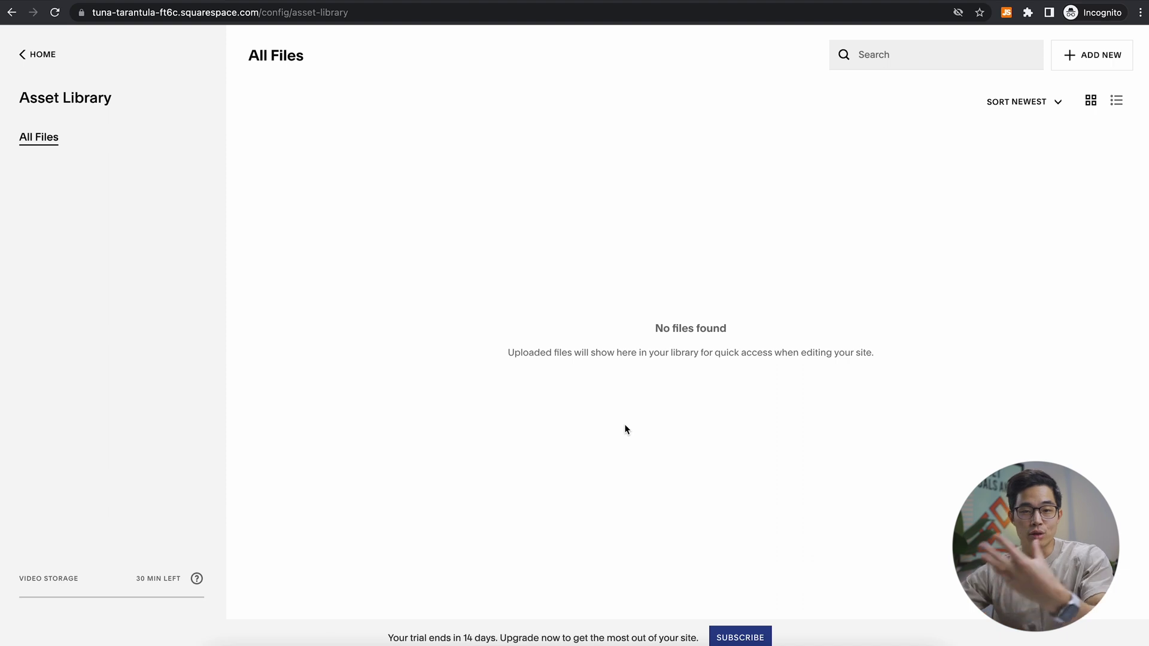
Upload all nine image files from Finder into the Asset Library, then return to HOME.
click(222, 644)
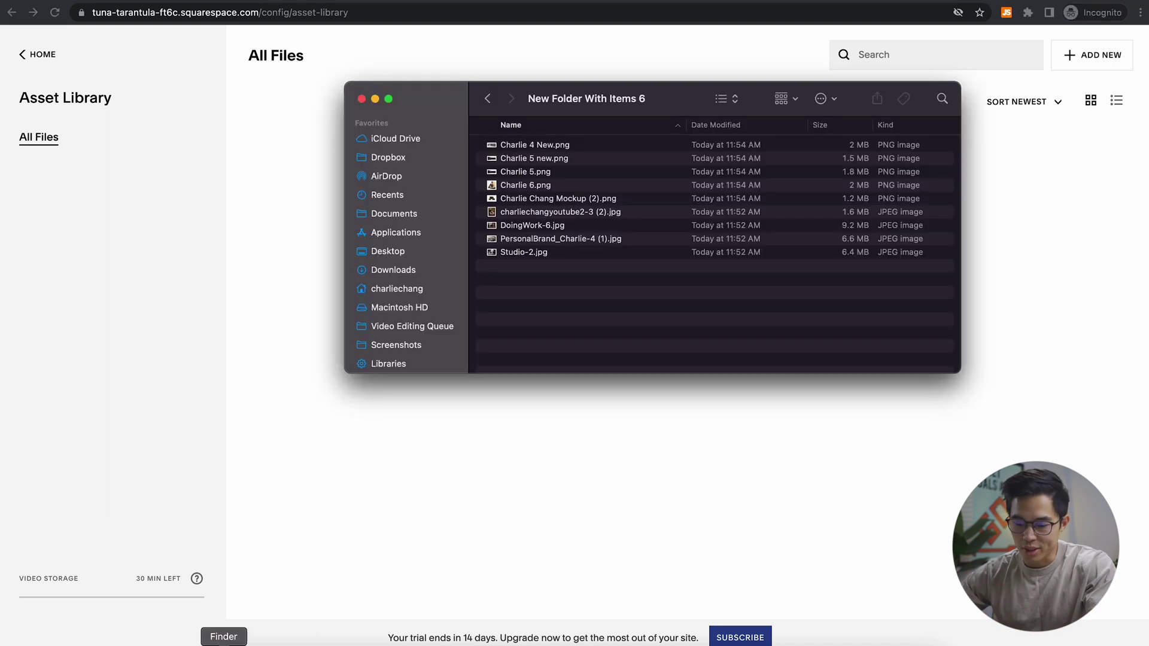
shift+click(547, 253)
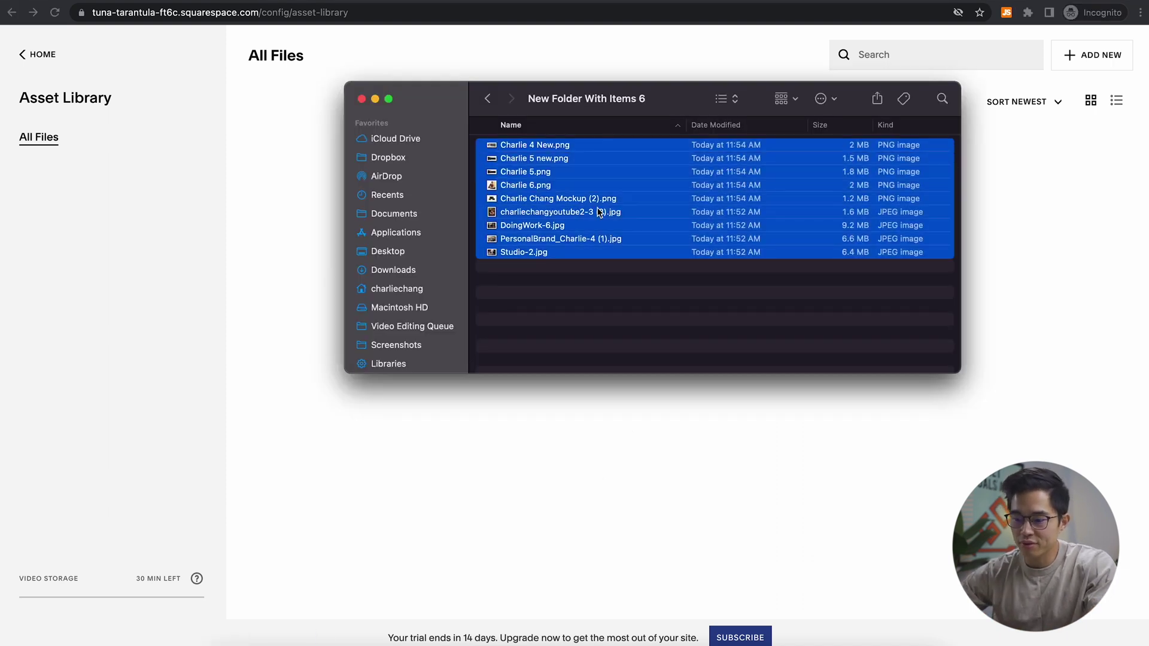
drag(599, 213, 430, 450)
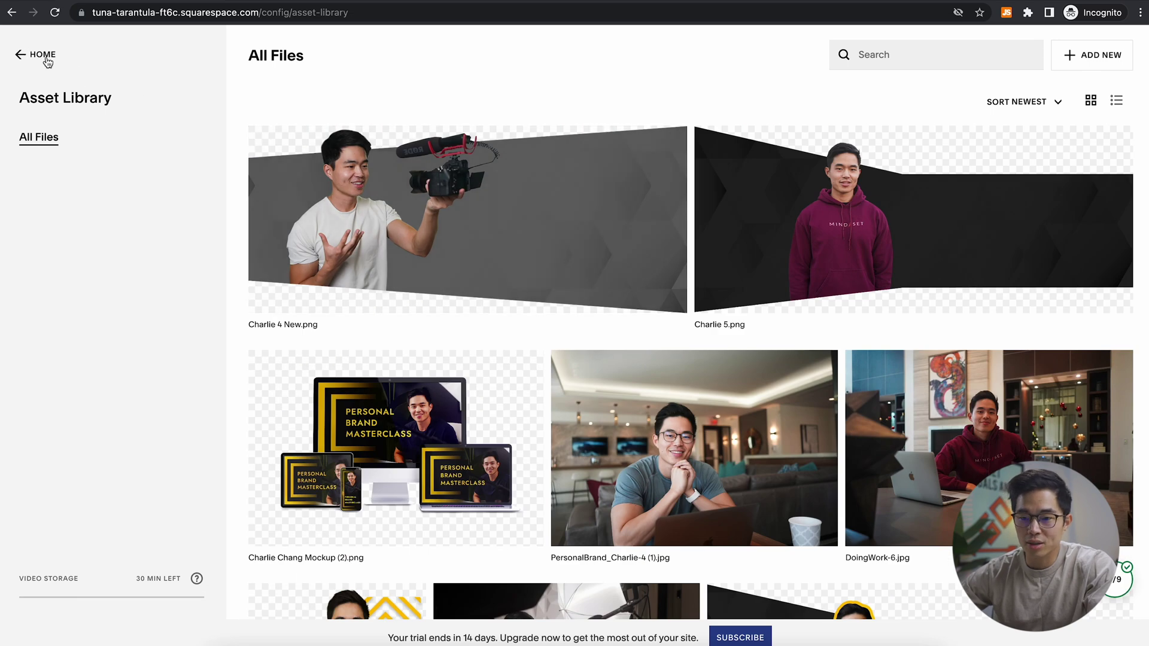
click(43, 57)
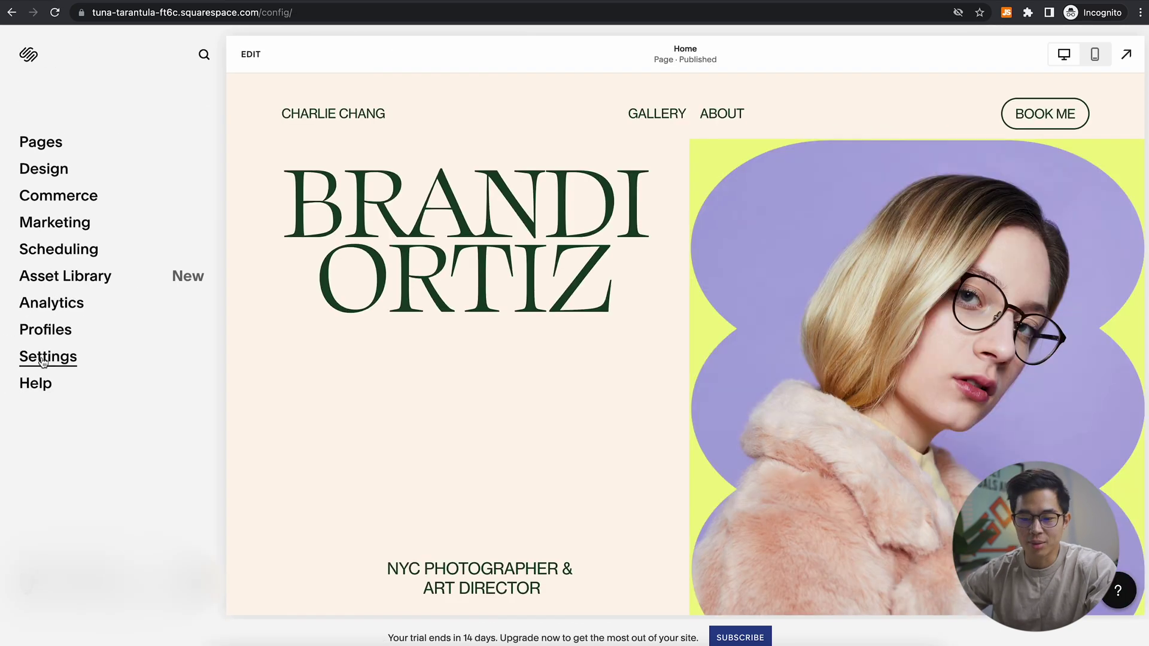
Check the Domains settings and review the subscription plan prices.
click(43, 359)
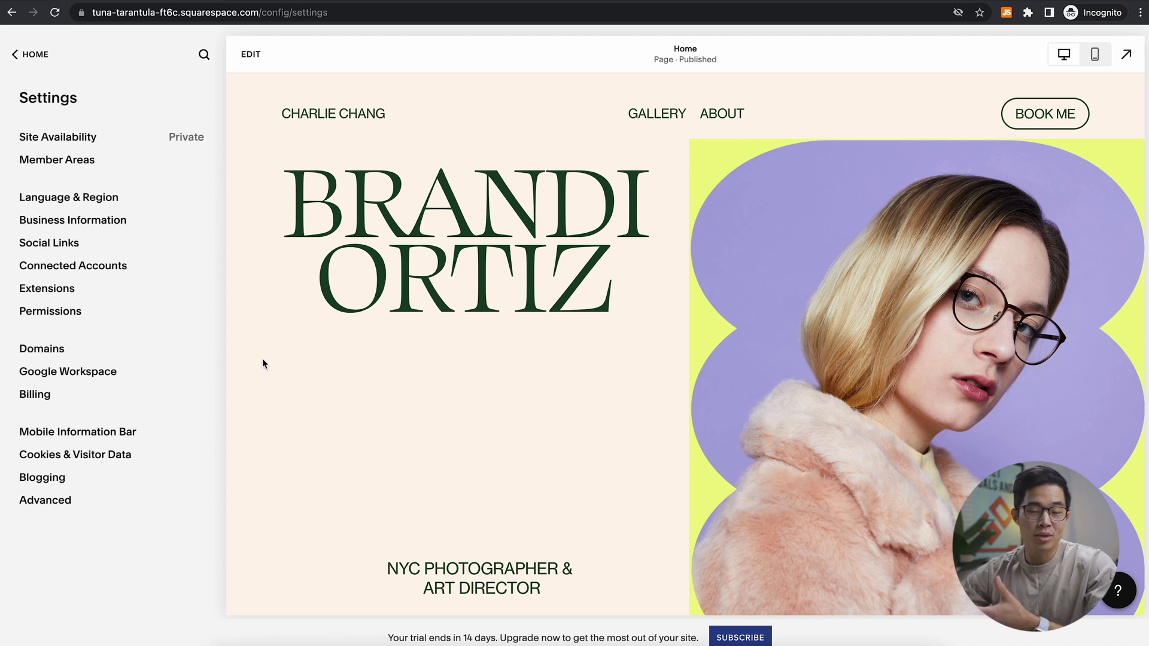
click(60, 353)
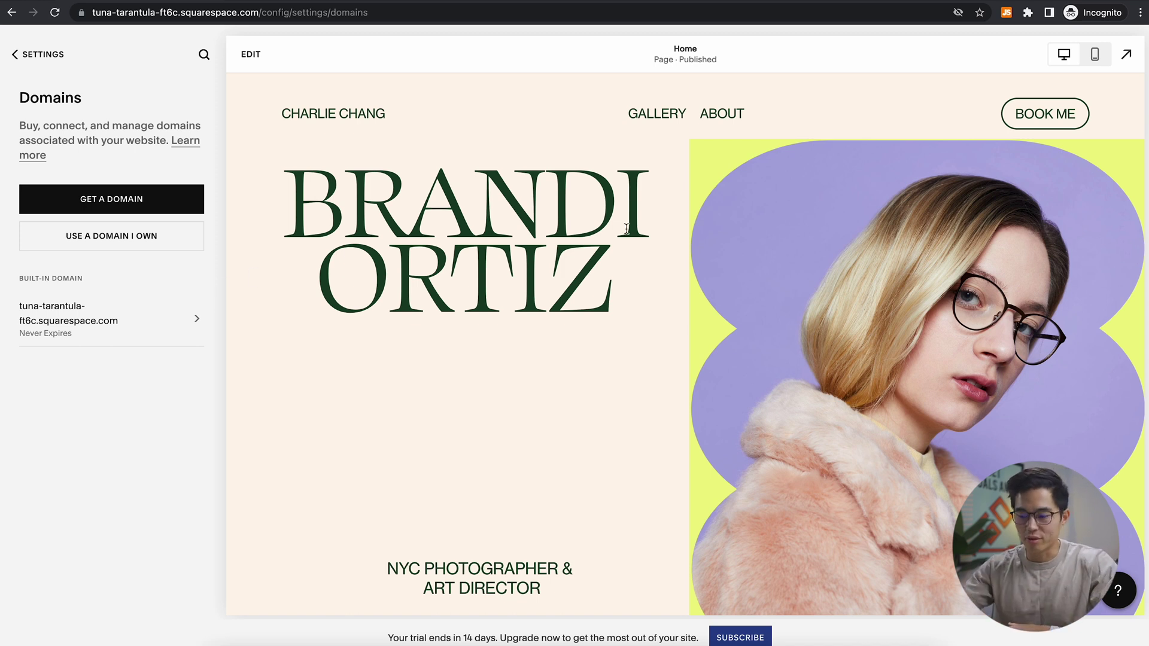
key(super+bracketleft)
click(740, 638)
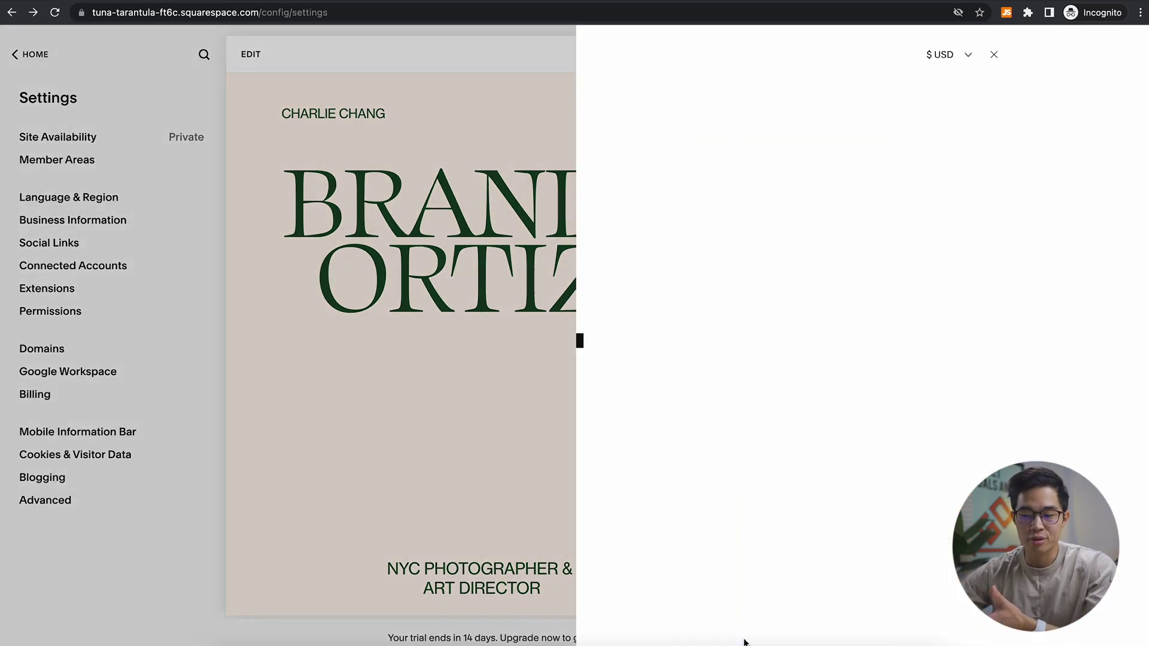
scroll(588, 458, down, 3)
scroll(590, 458, up, 1)
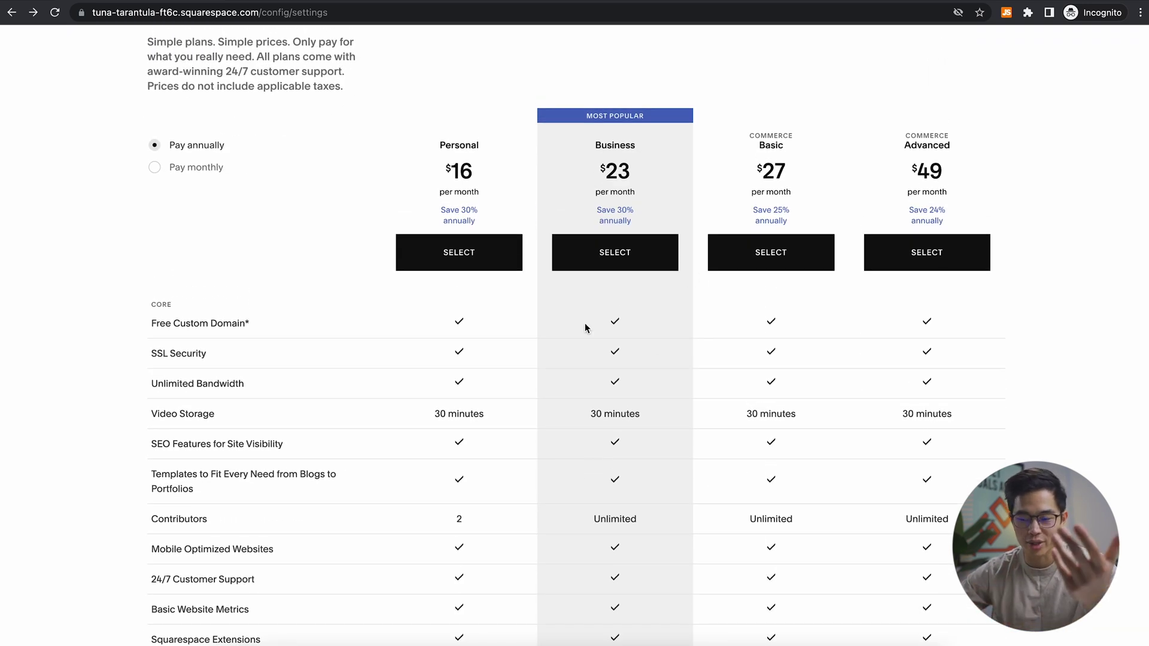
scroll(734, 358, up, 3)
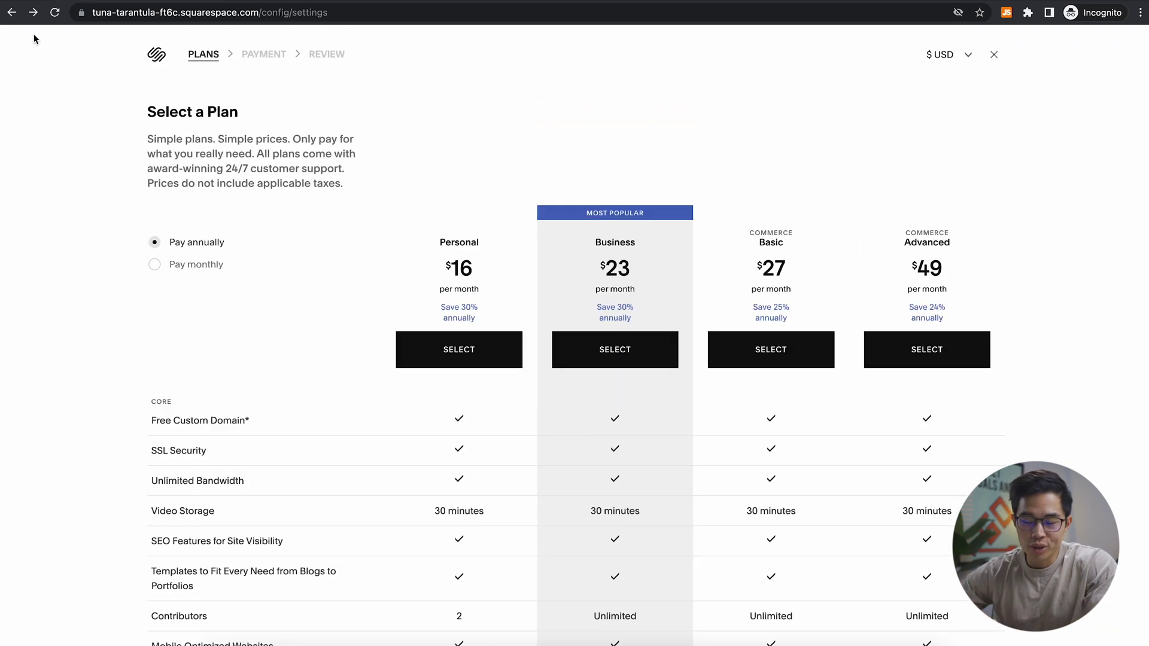
Close the plans overview, revisit Domains, and open the Pages list.
click(994, 55)
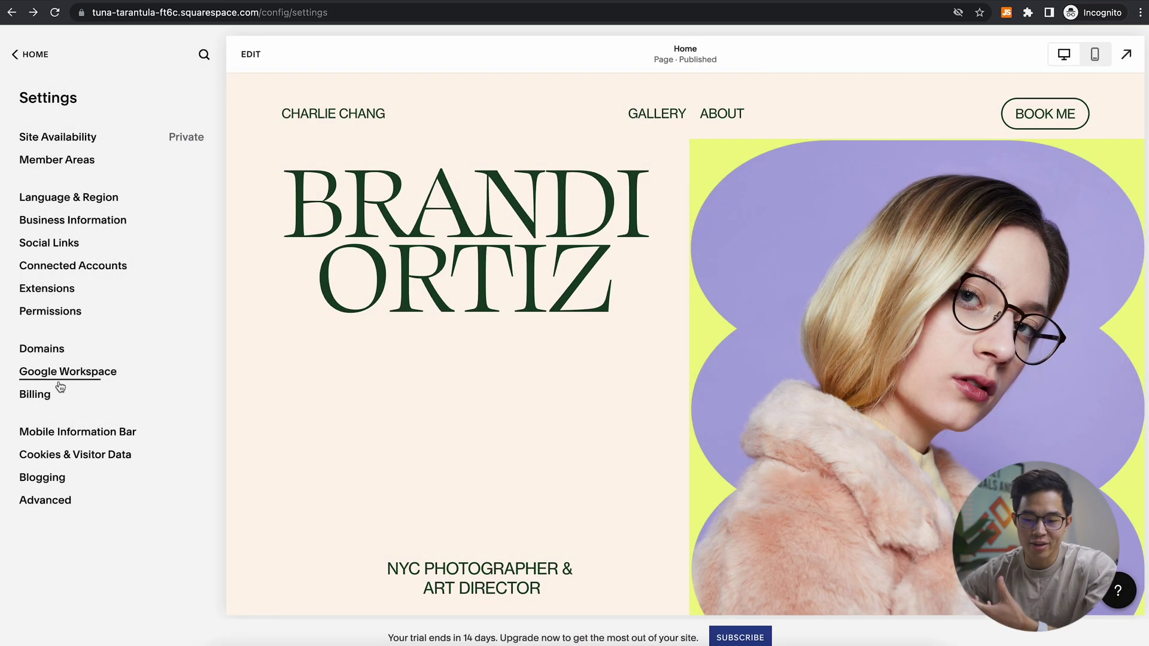
click(59, 350)
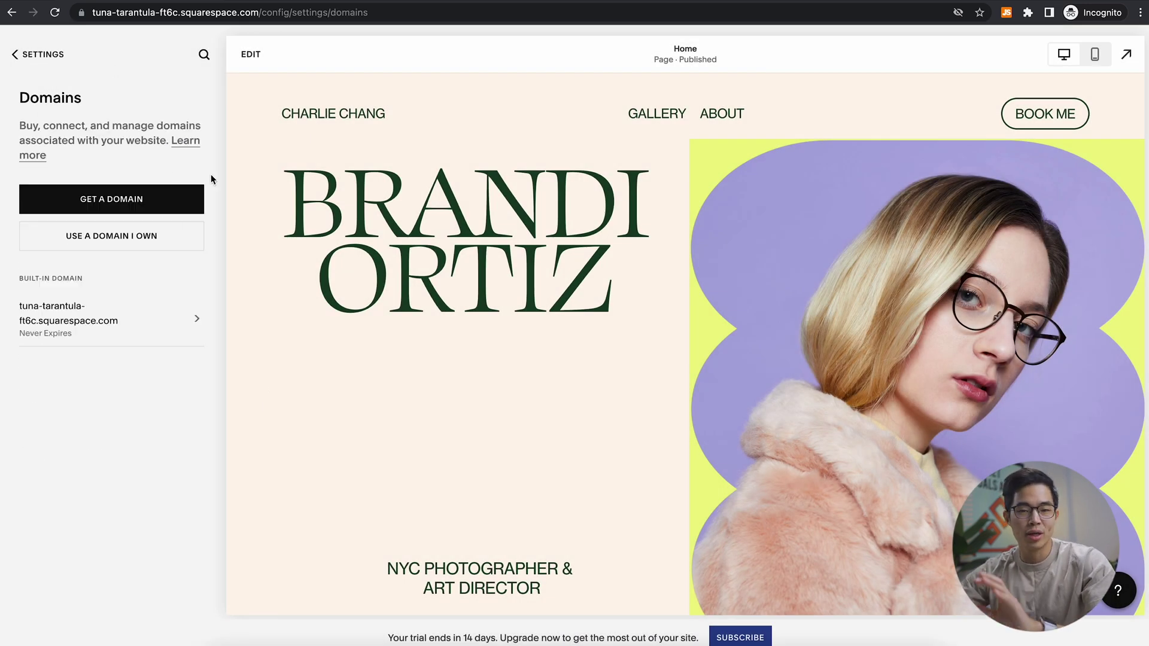
click(42, 56)
click(42, 145)
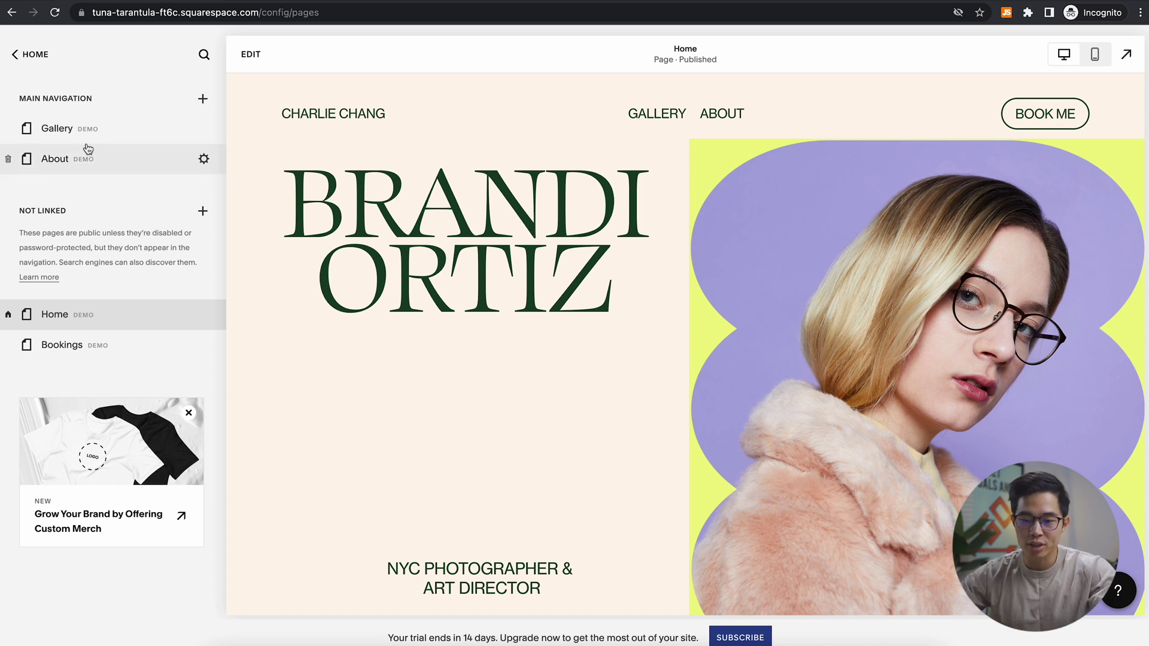
Preview the Gallery page, then the About page, and open the Main Navigation add-page menu.
click(114, 128)
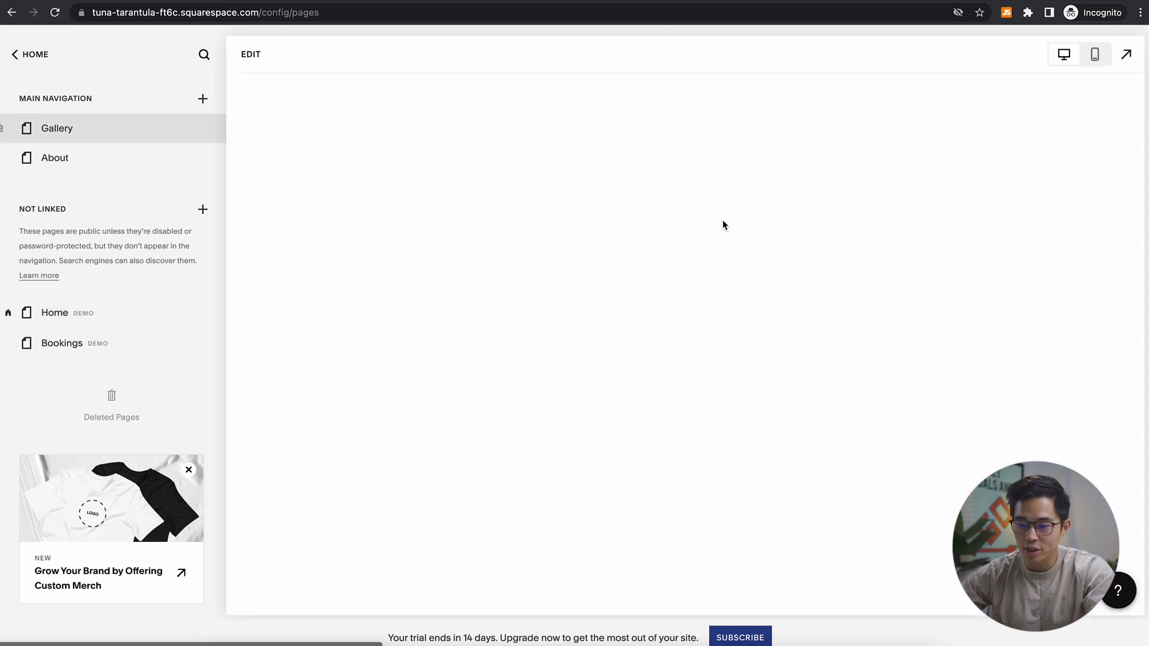
scroll(544, 399, down, 10)
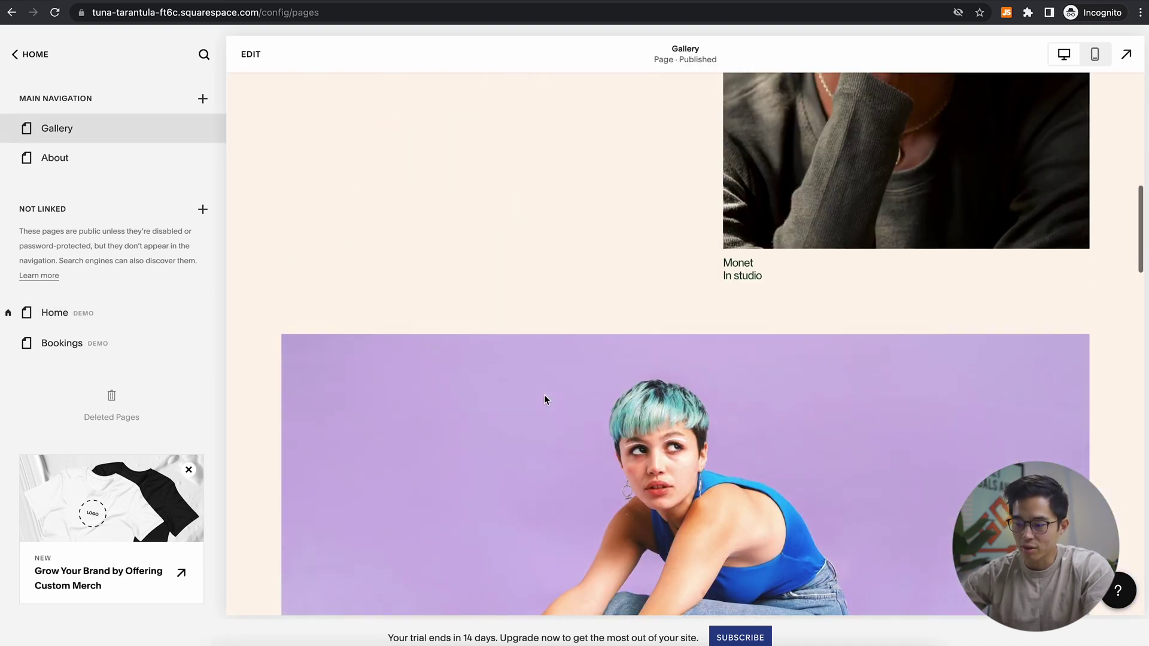
scroll(544, 400, up, 10)
click(53, 158)
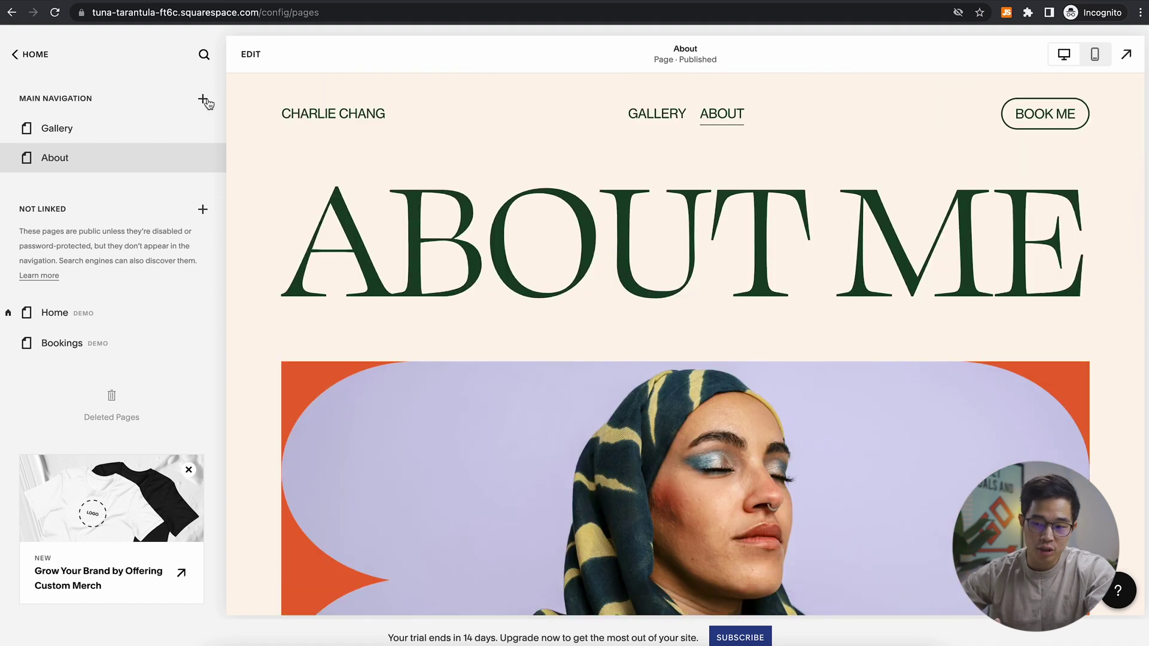
click(203, 100)
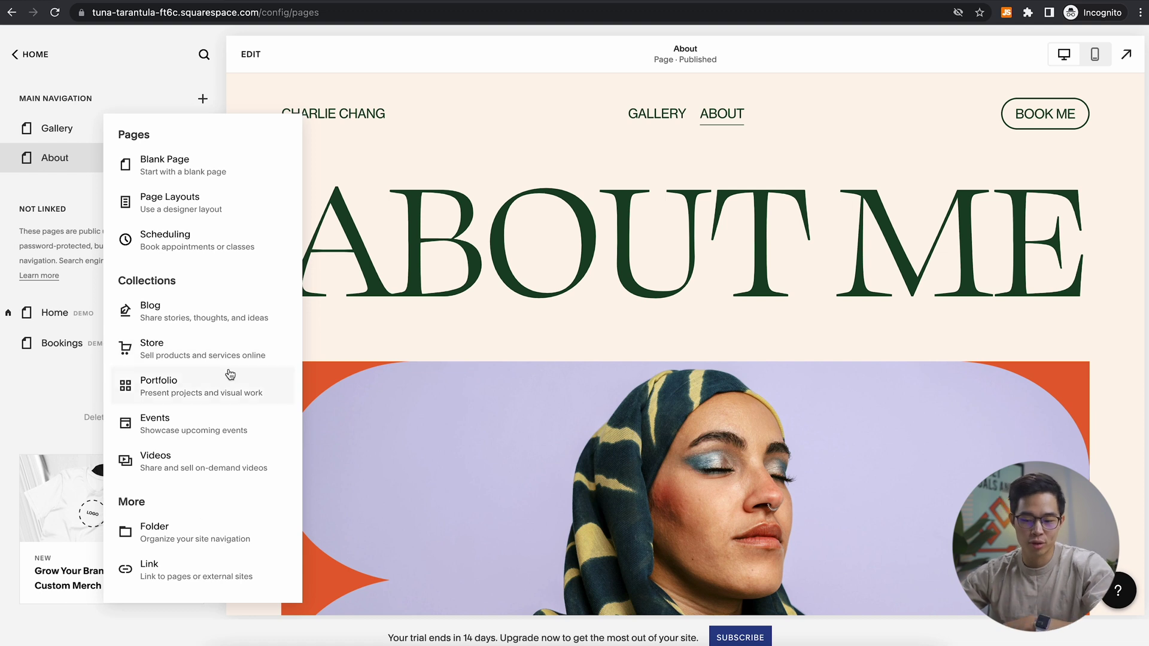
Add the Contact page layout with the lake banner to the main navigation.
click(180, 203)
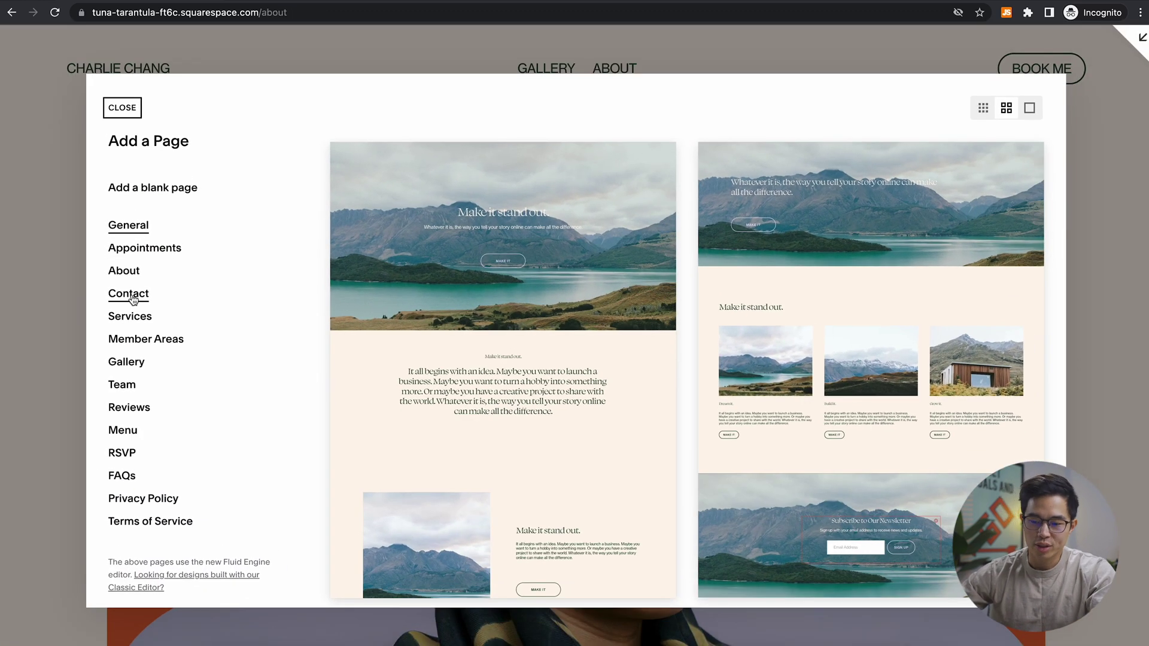
click(133, 297)
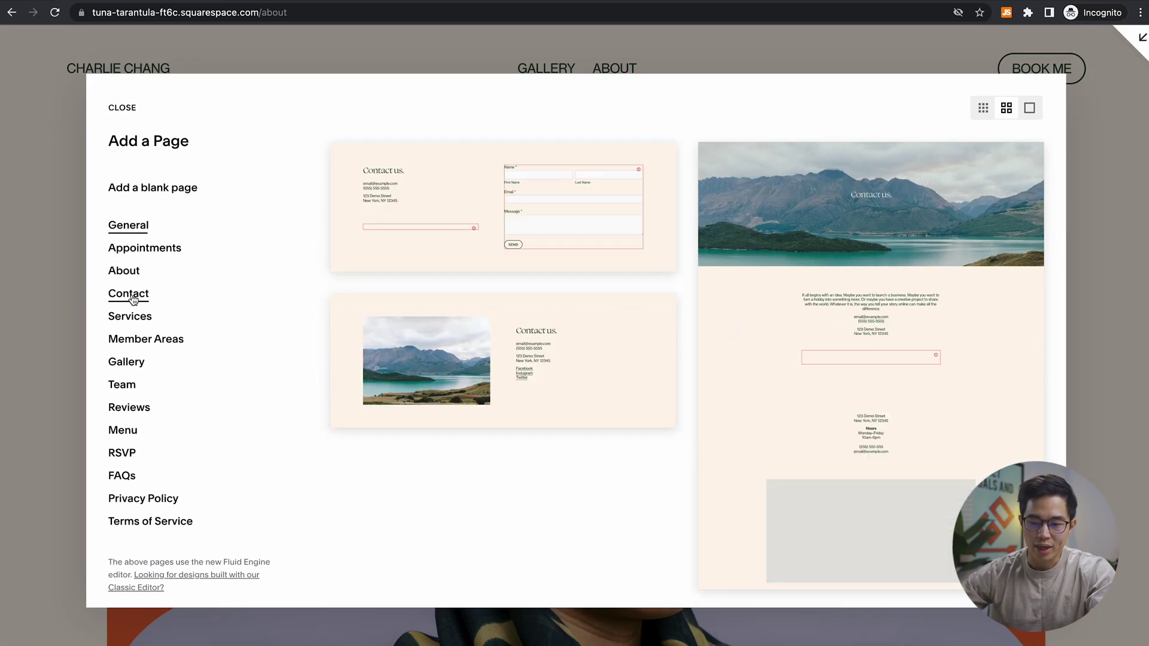
click(786, 292)
Rename the new page 'Contact Me' and return to the main menu.
click(103, 127)
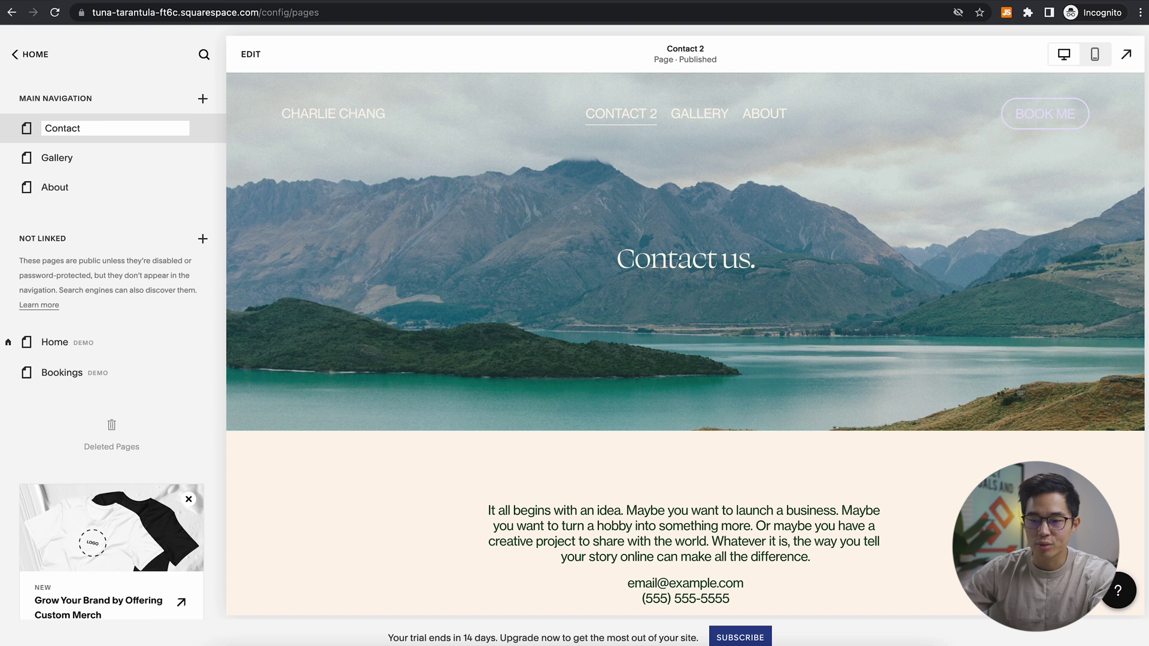
text(Me)
key(Return)
scroll(682, 369, down, 3)
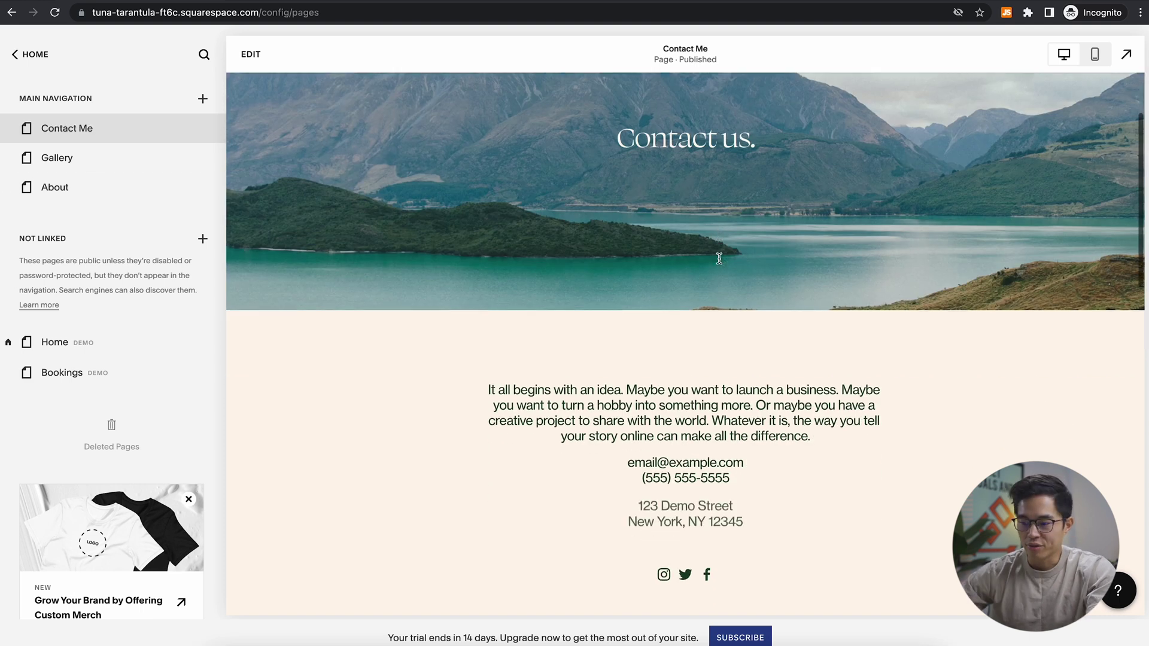
scroll(681, 370, up, 5)
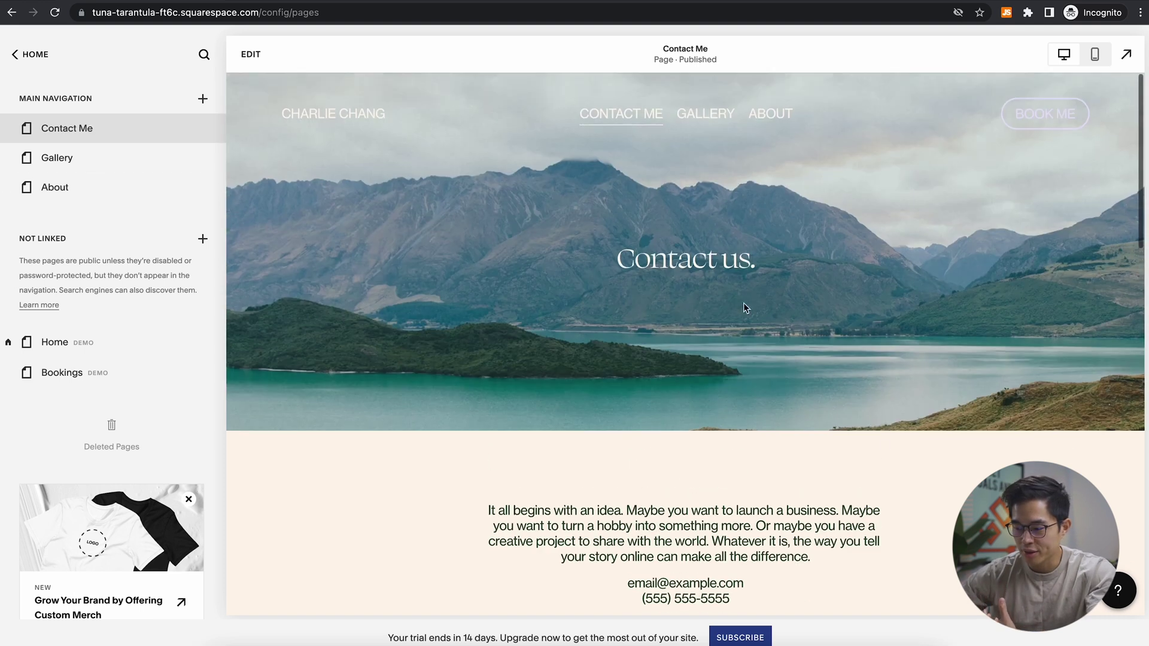
scroll(692, 513, down, 2)
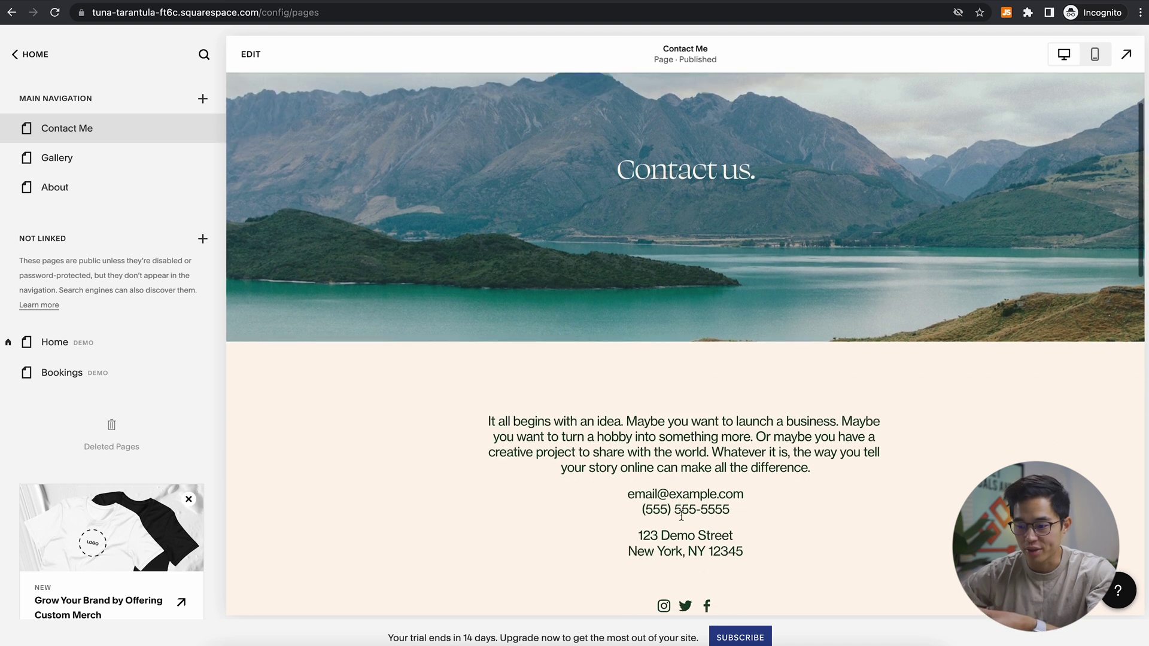
scroll(598, 419, up, 1)
click(46, 59)
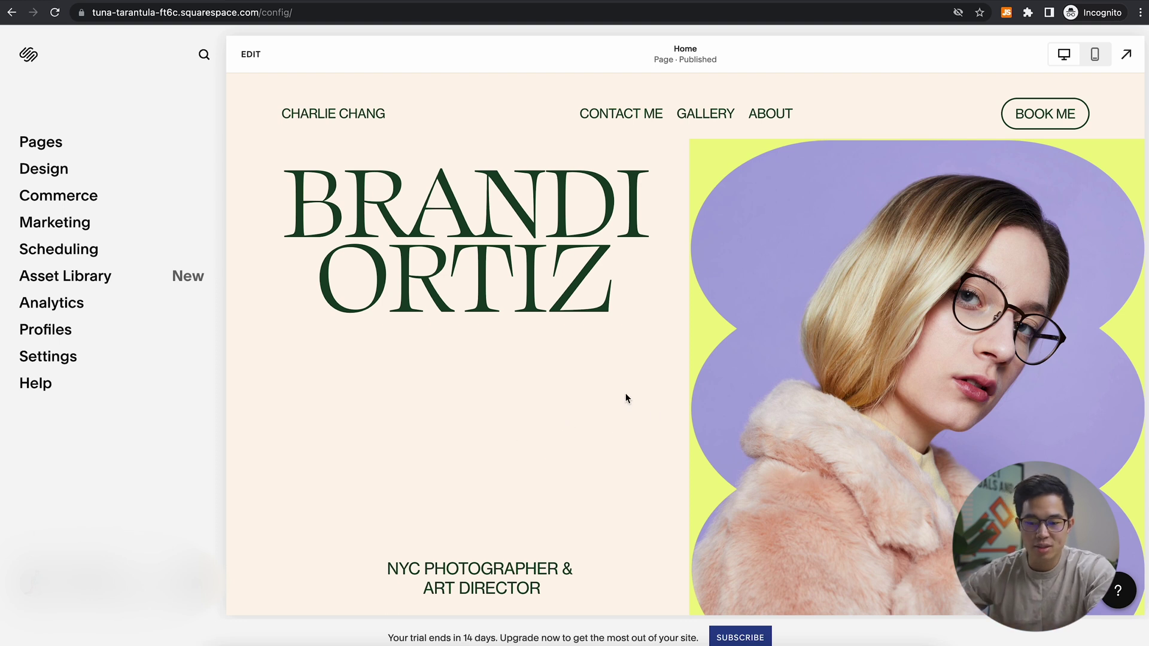
Replace the Home page's sample name heading with the owner's first and last name.
click(602, 422)
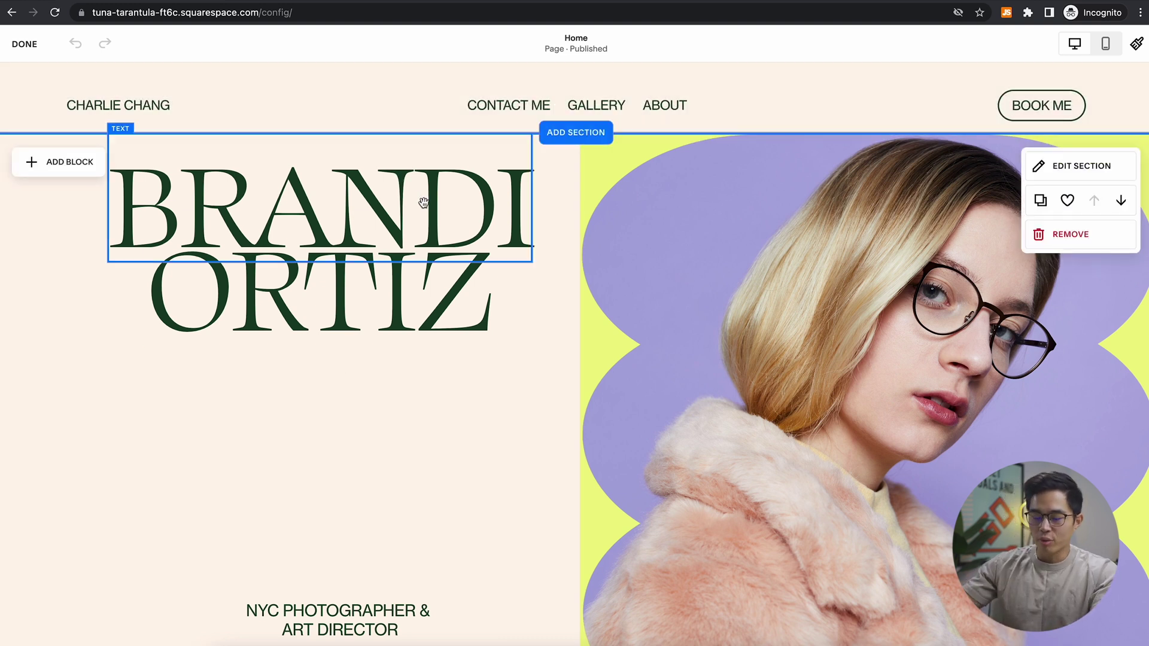
click(423, 202)
click(576, 457)
text(C)
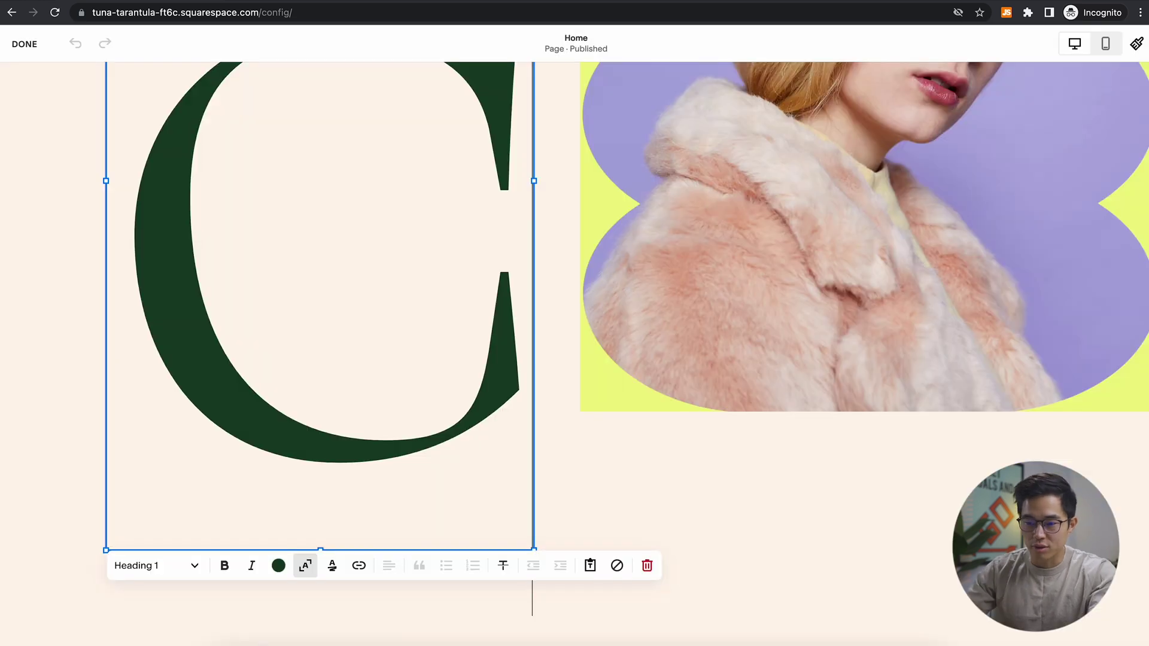
text(harlie)
key(shift+End)
text(Chang)
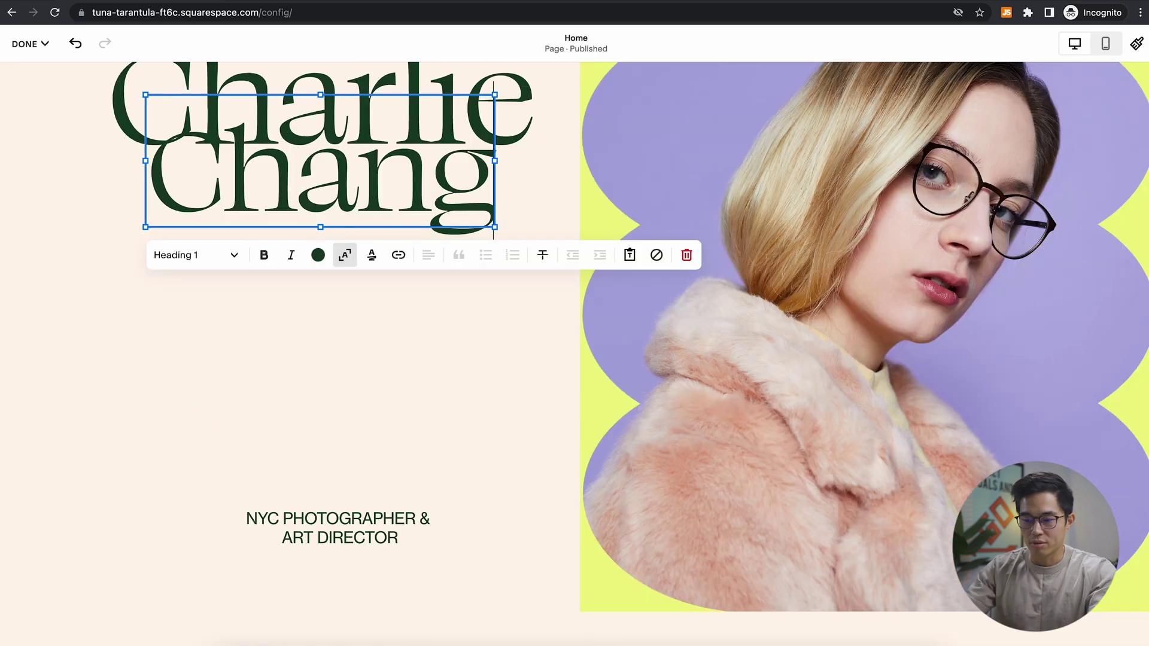
click(364, 384)
scroll(1025, 400, up, 2)
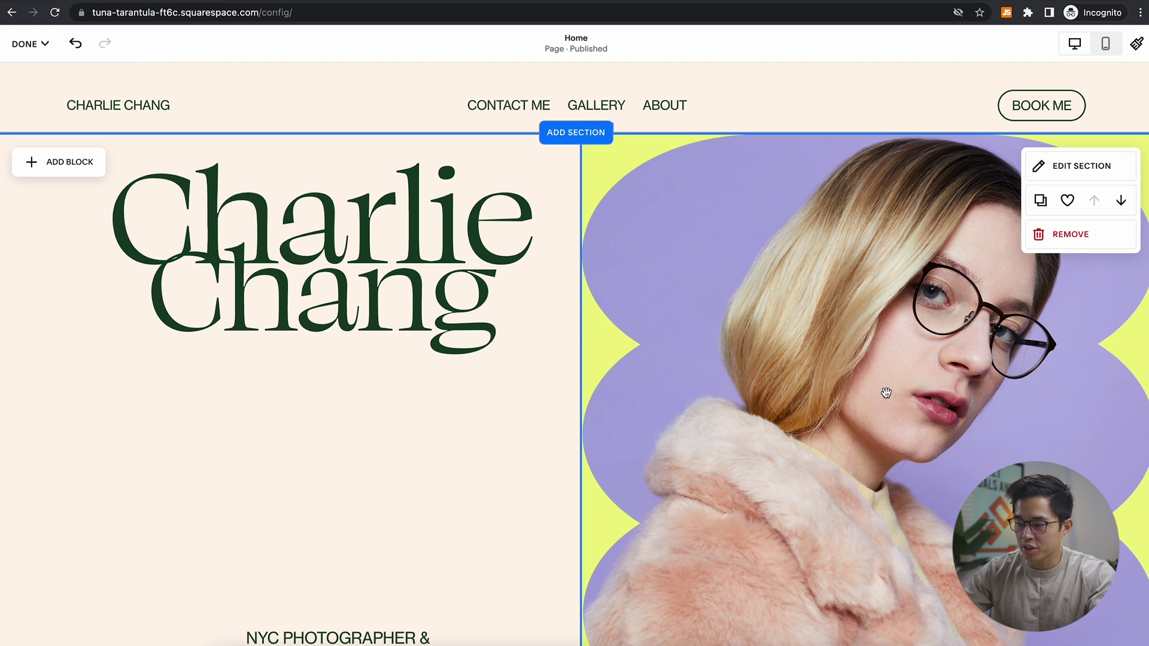
Swap the hero portrait for the library photo of the smiling man at a wooden table.
click(833, 370)
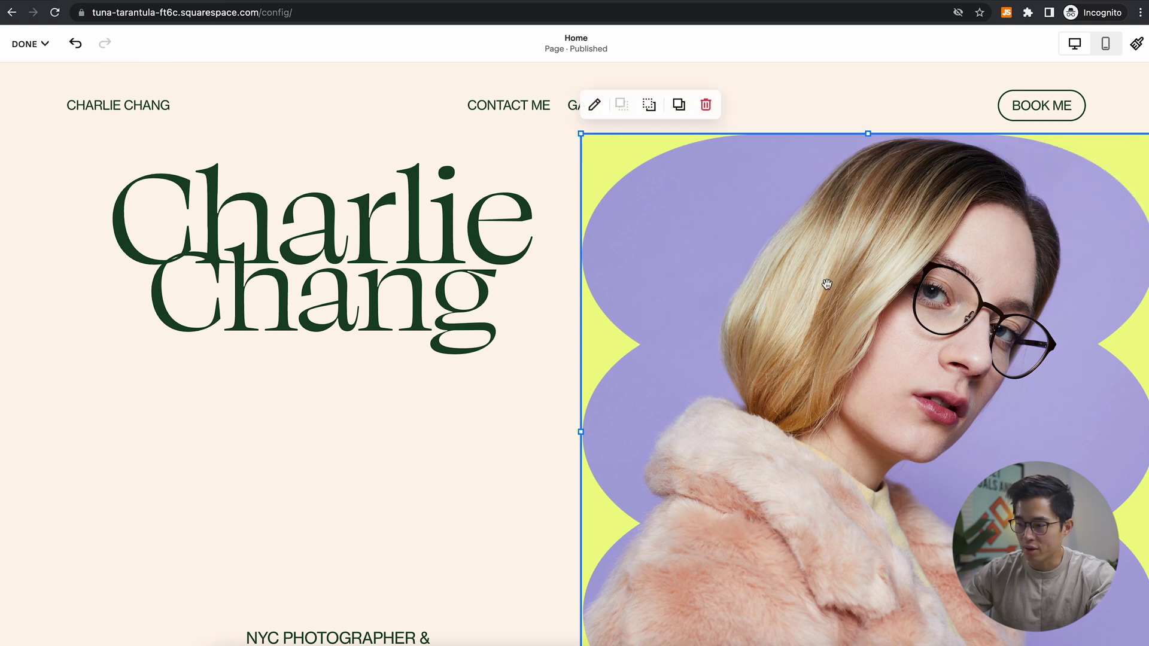
double_click(791, 265)
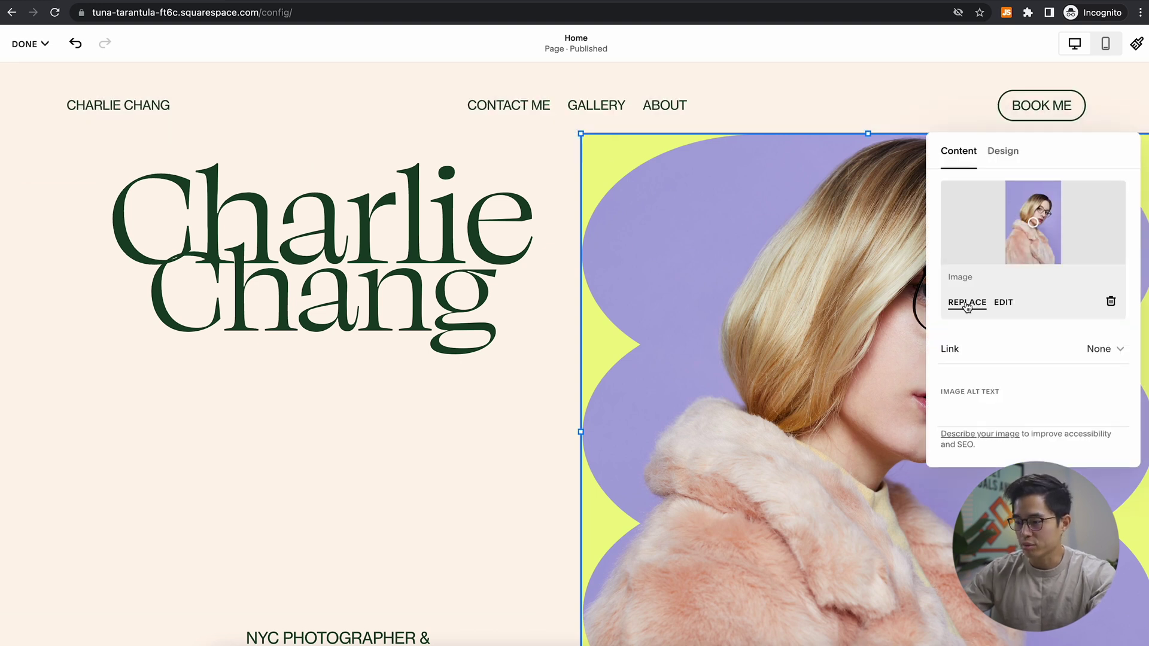
click(966, 302)
click(802, 365)
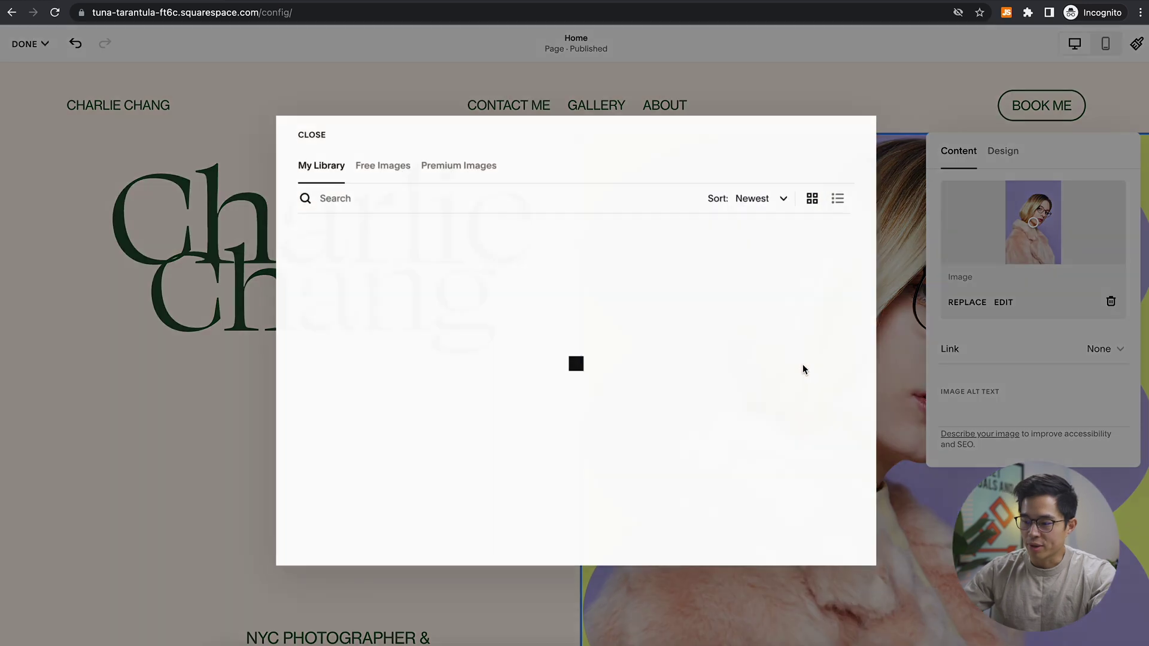
scroll(625, 402, down, 4)
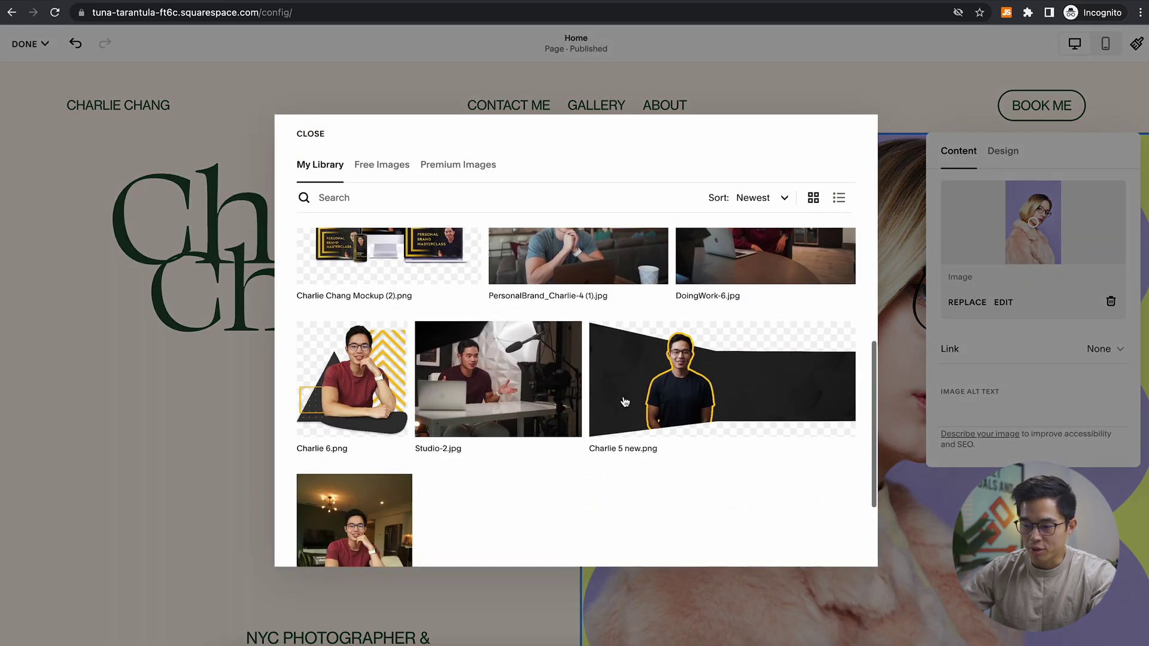
scroll(625, 401, down, 2)
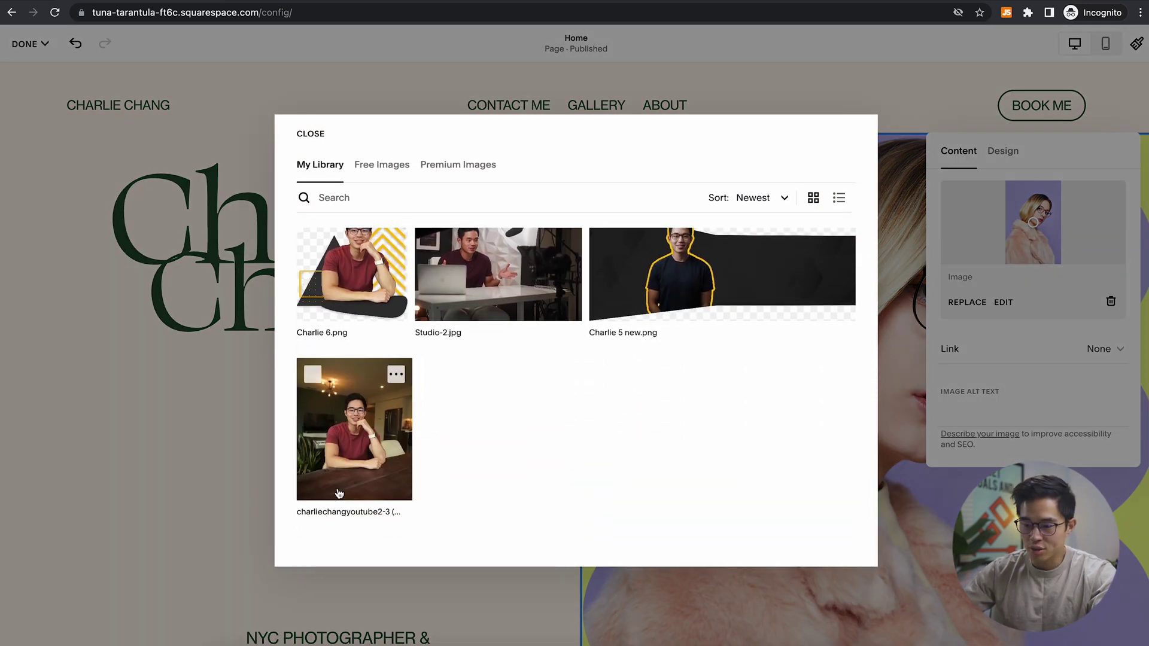
click(375, 427)
click(835, 544)
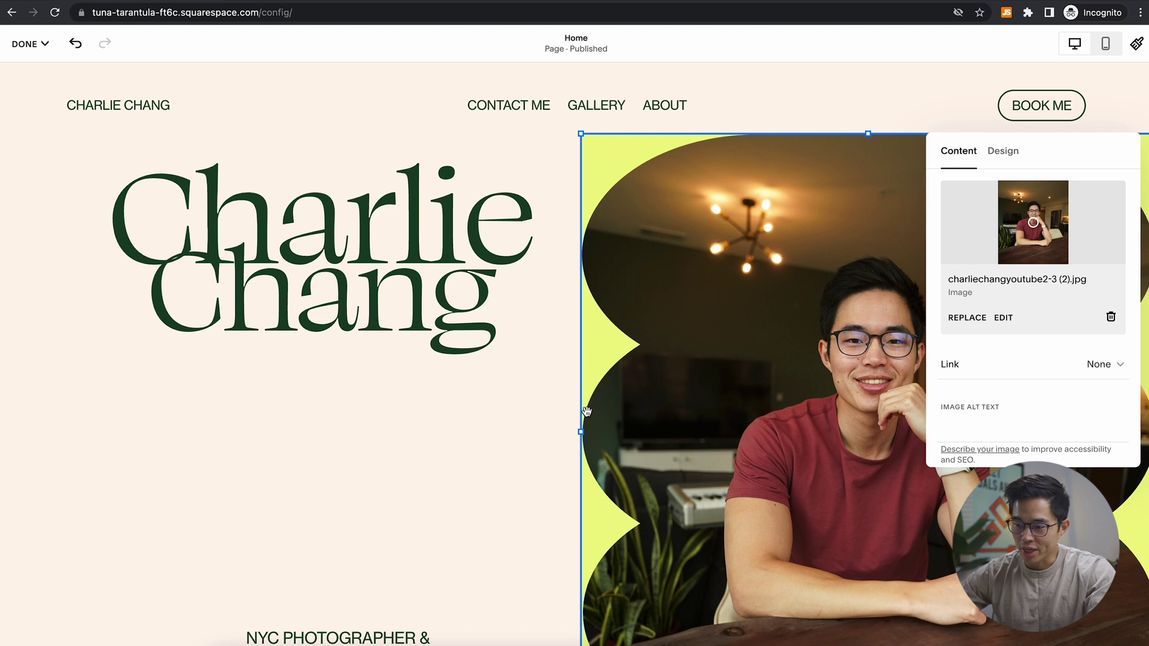
scroll(614, 521, down, 3)
scroll(615, 520, up, 1)
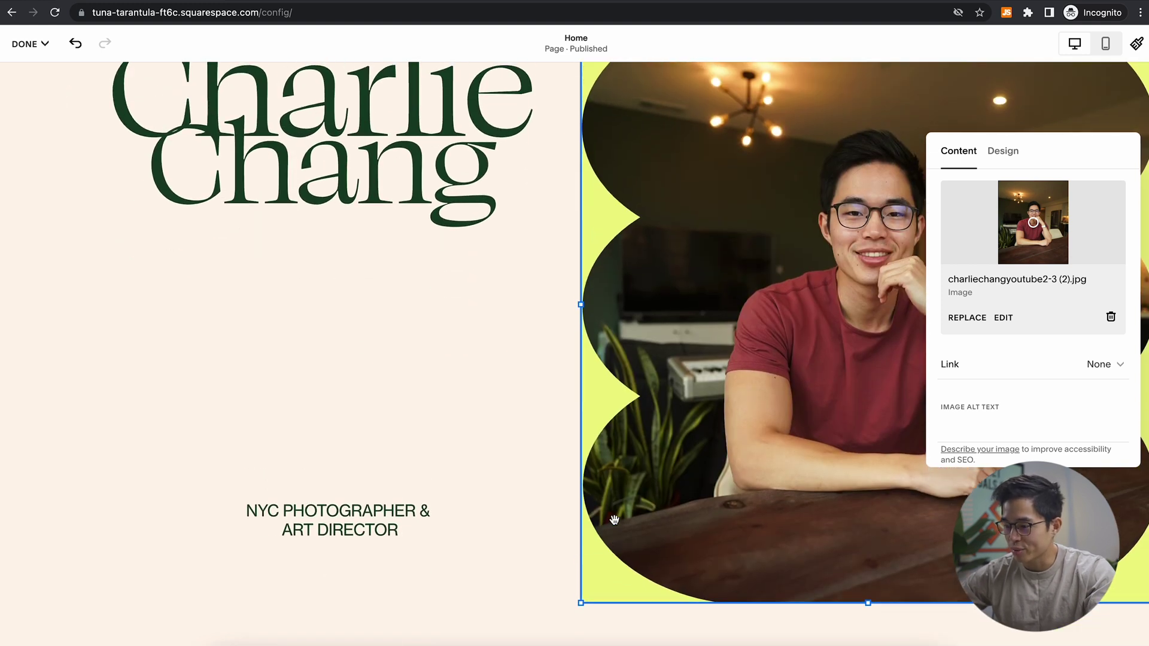
click(1003, 151)
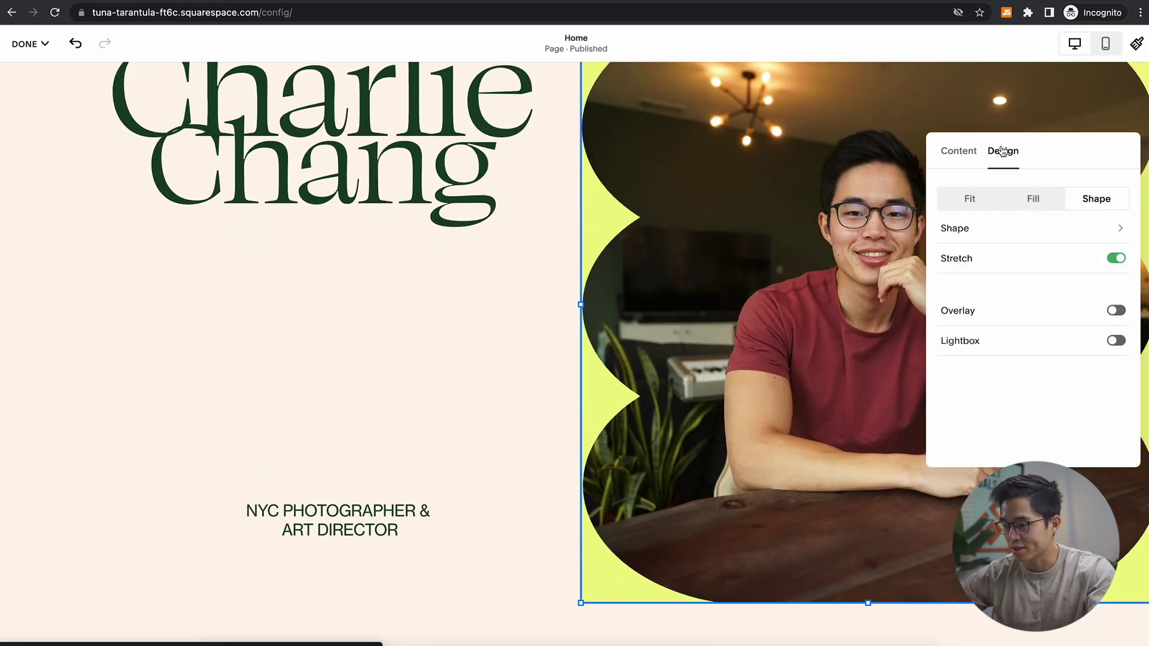
Compare several image shapes and set the hero photo to the slanted parallelogram.
click(1016, 230)
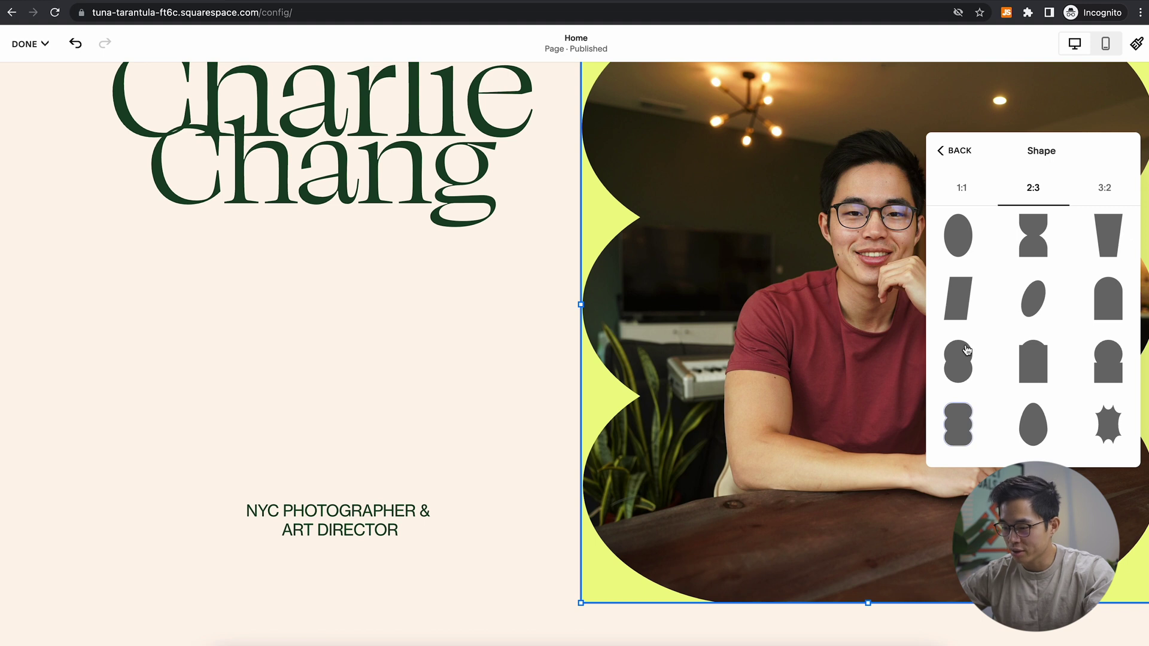
click(960, 359)
click(958, 306)
click(961, 238)
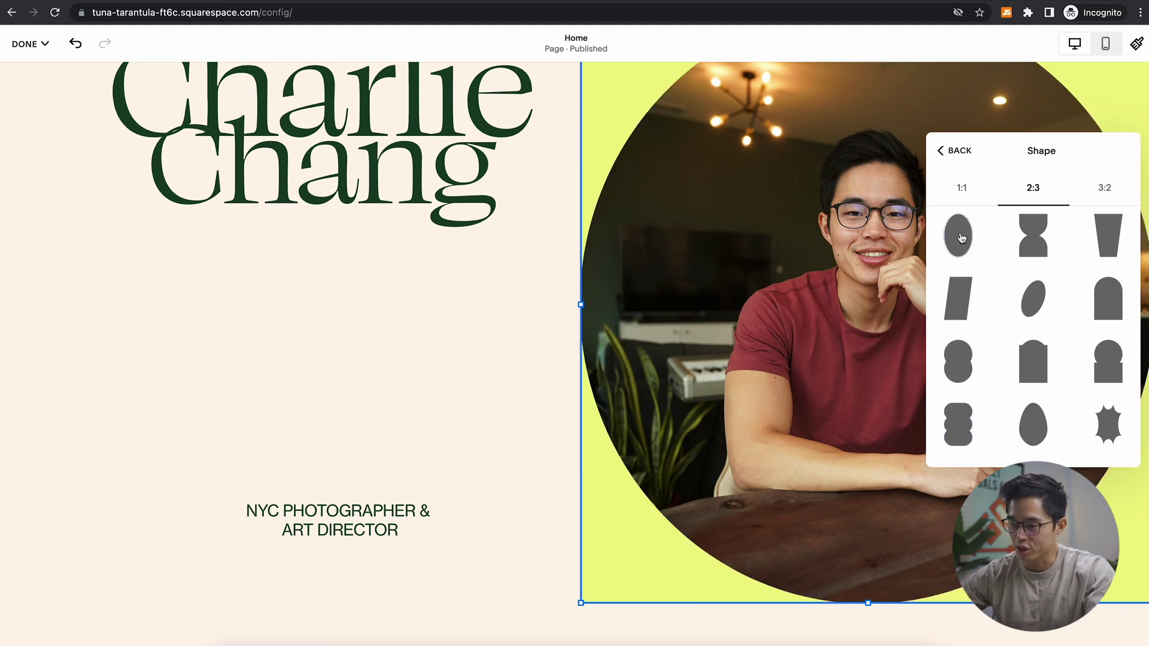
click(971, 307)
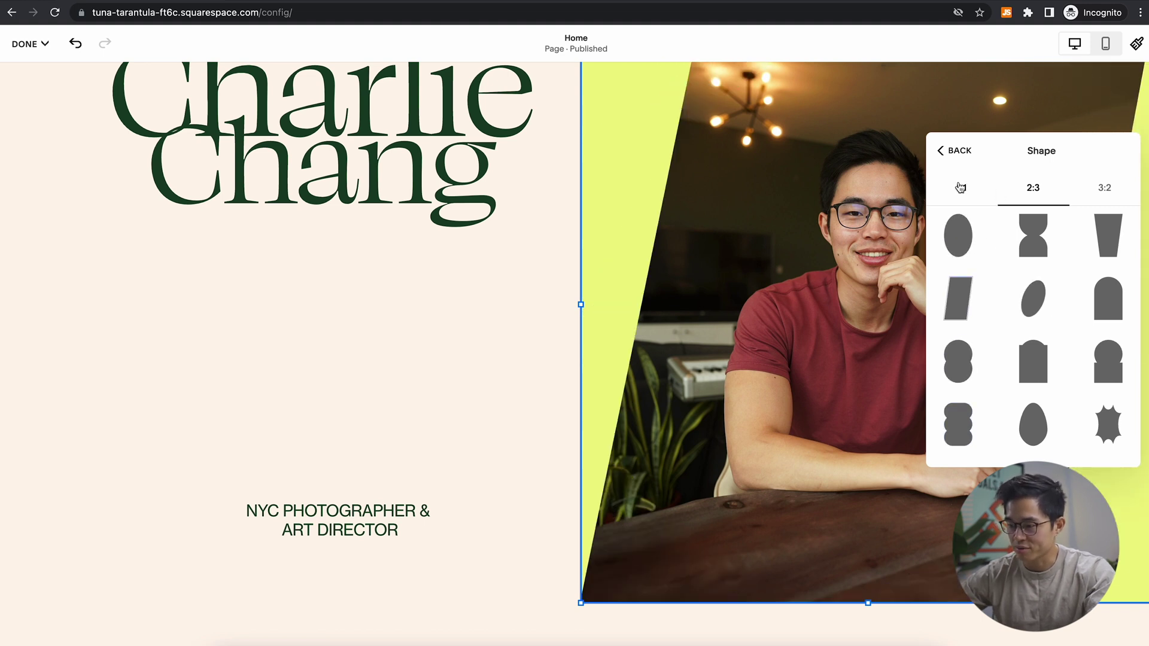
click(960, 187)
click(957, 150)
Toggle fill, overlay and lightbox, ending with fill on and overlay and lightbox off.
click(1117, 259)
click(1117, 259)
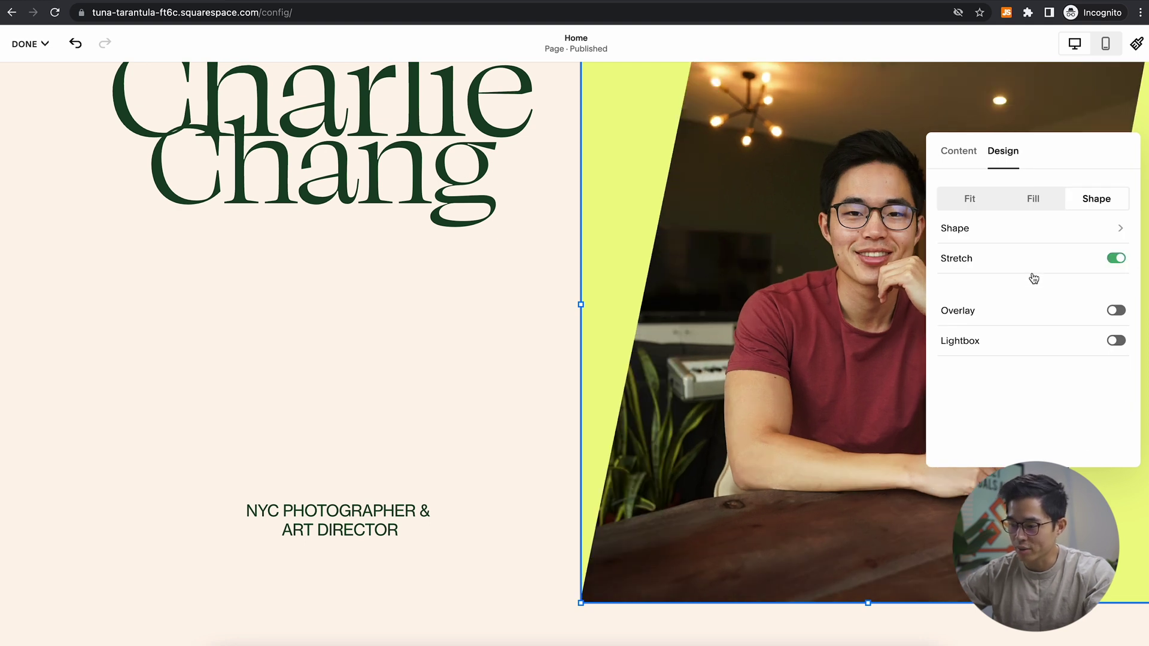
click(1116, 310)
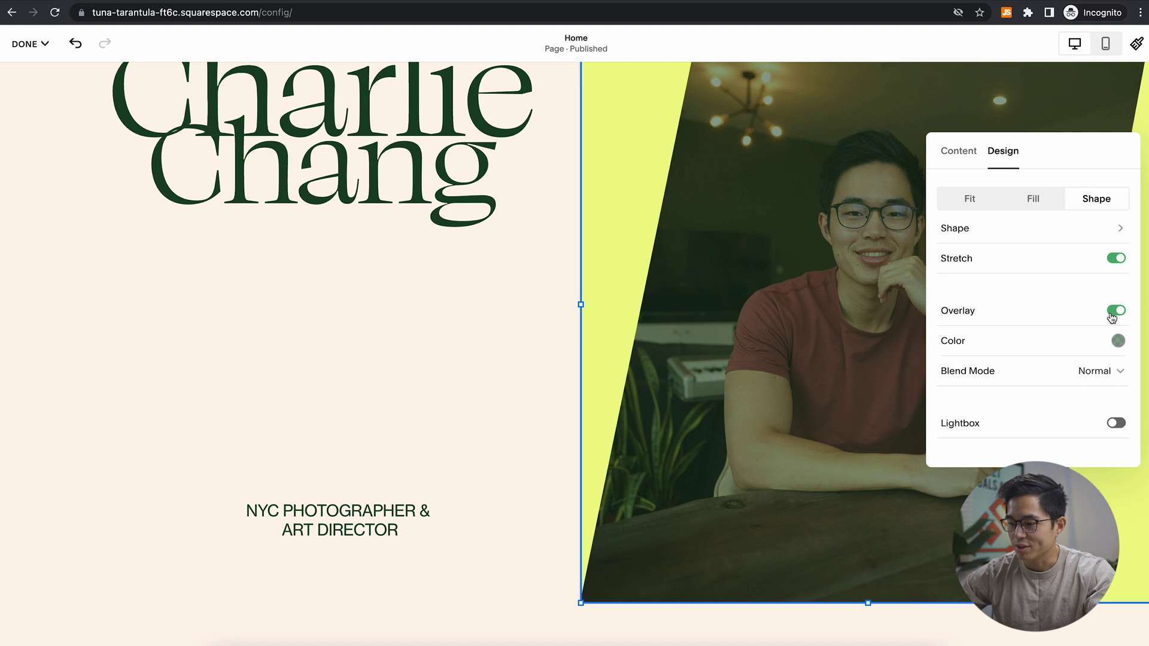
click(1116, 310)
click(1117, 341)
click(1117, 341)
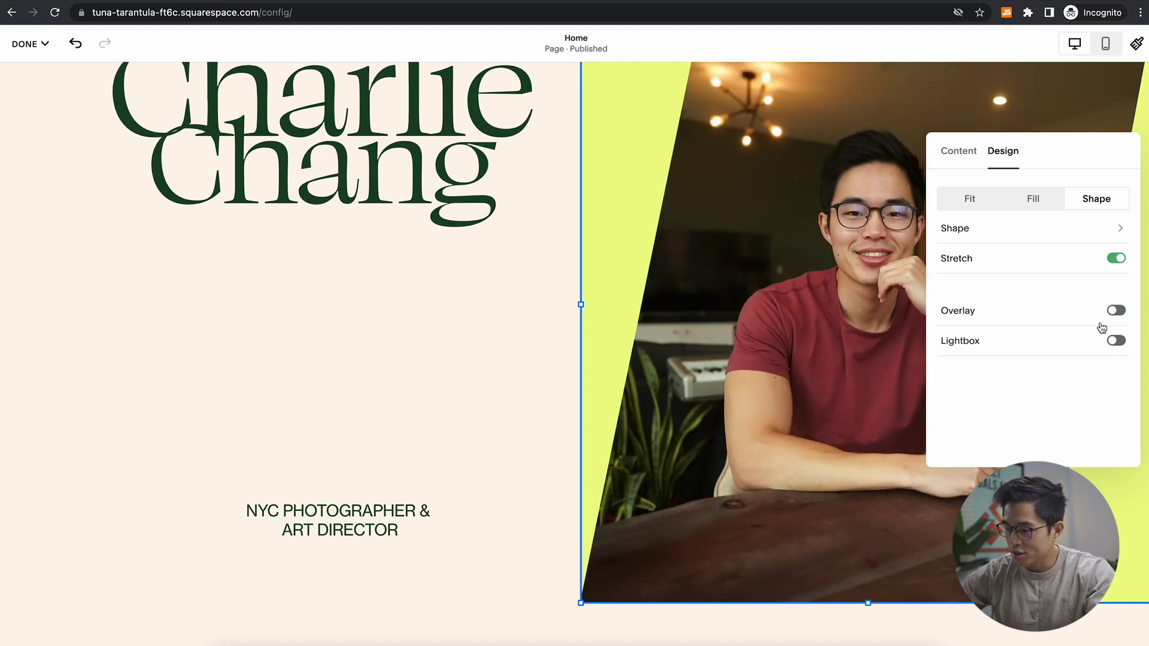
click(960, 152)
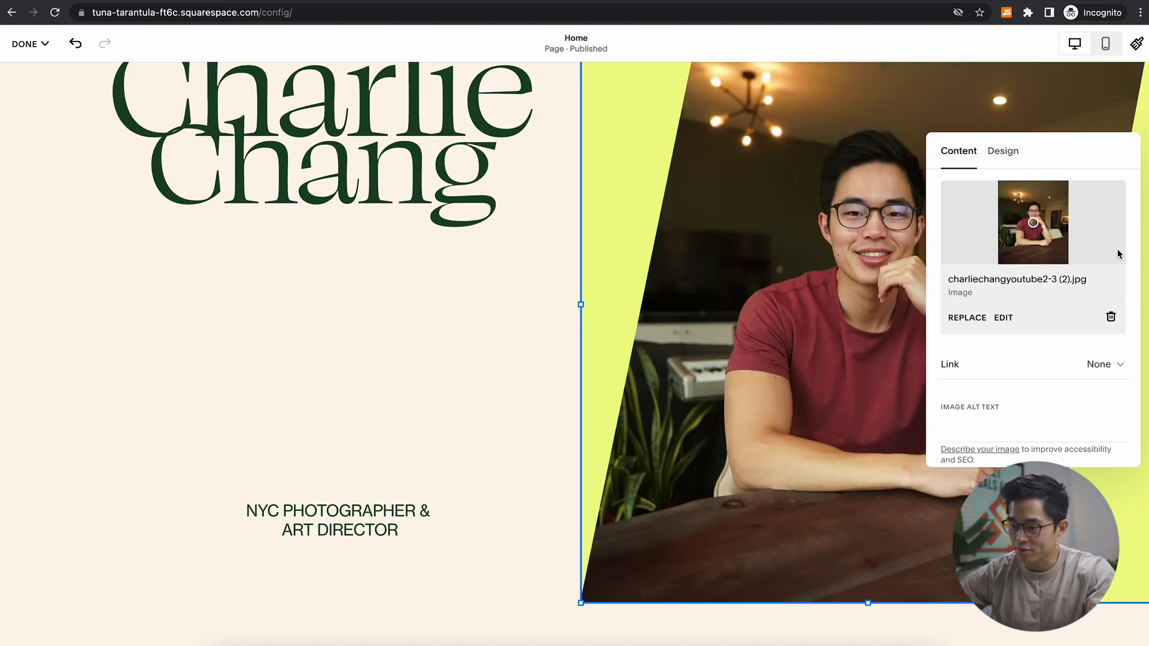
Rewrite the hero subtitle under the heading as 'Content Creator & YouTuber'.
scroll(500, 341, down, 1)
click(398, 503)
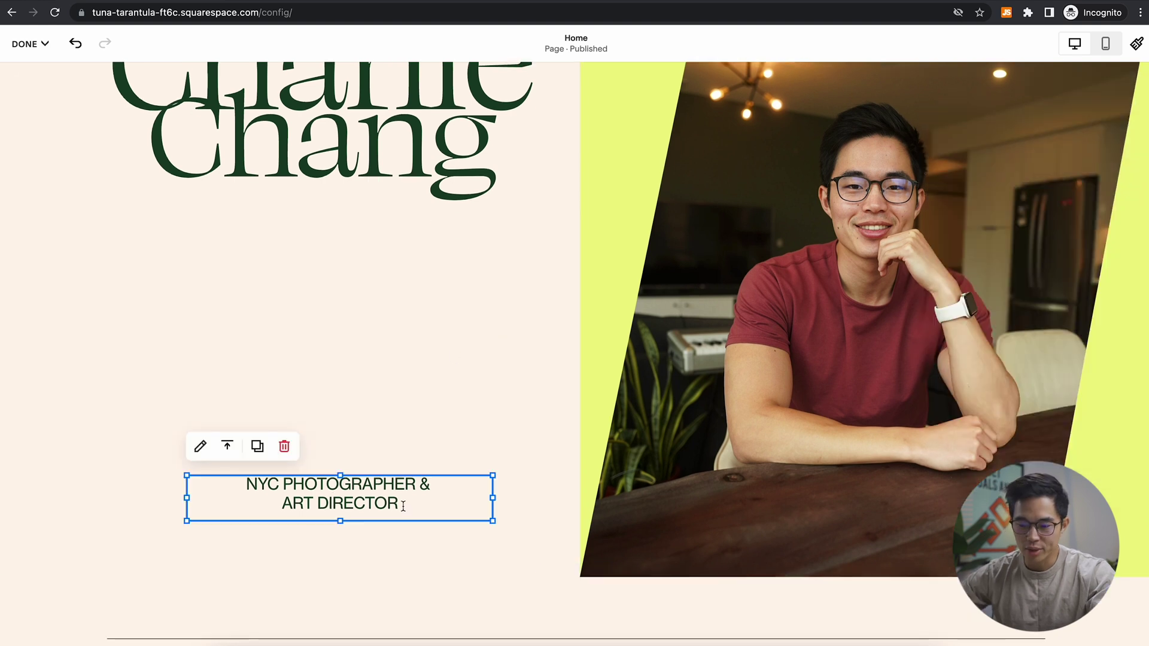
drag(398, 503, 232, 459)
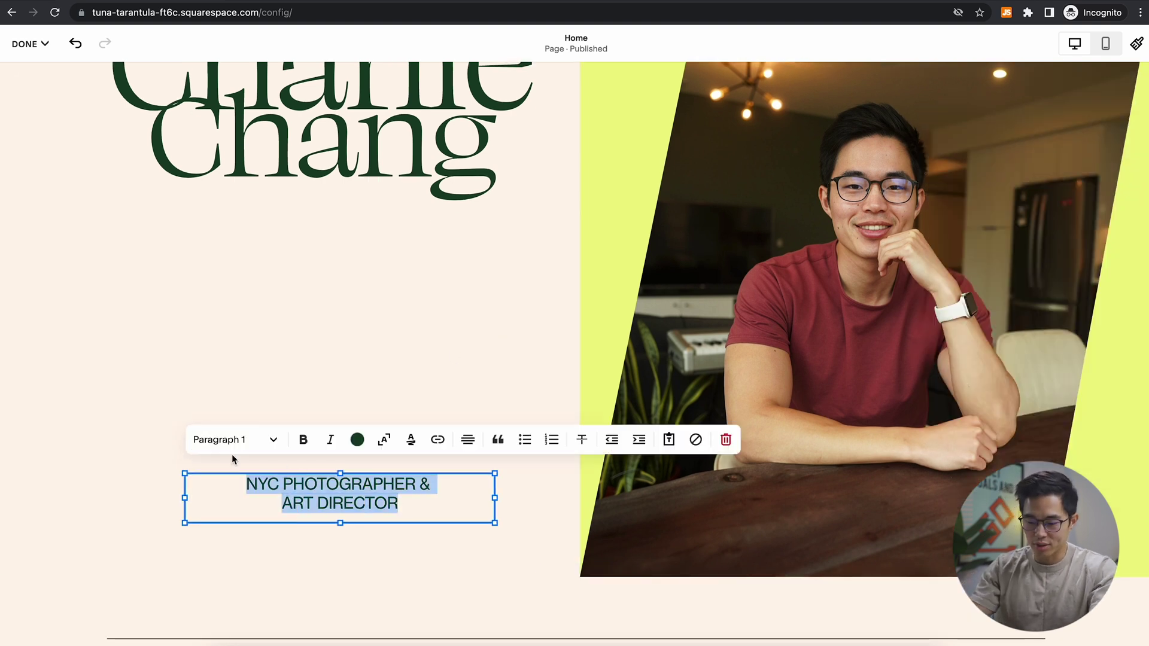
text(Content Creator )
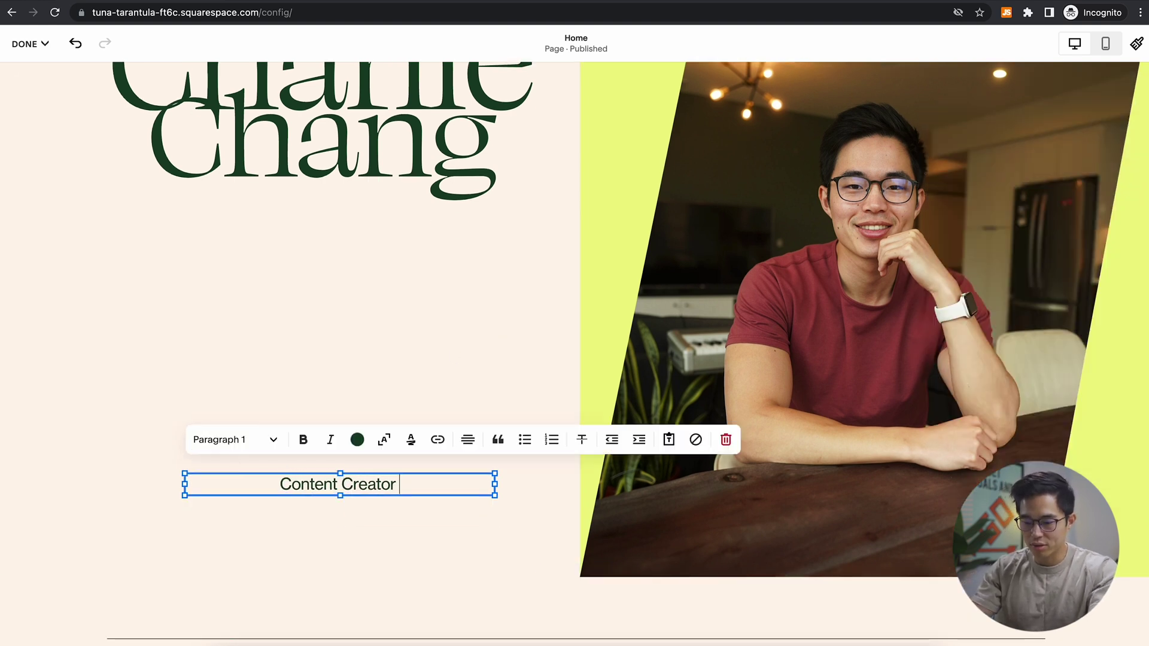
text(&)
key(Return)
text(Yo)
key(BackSpace)
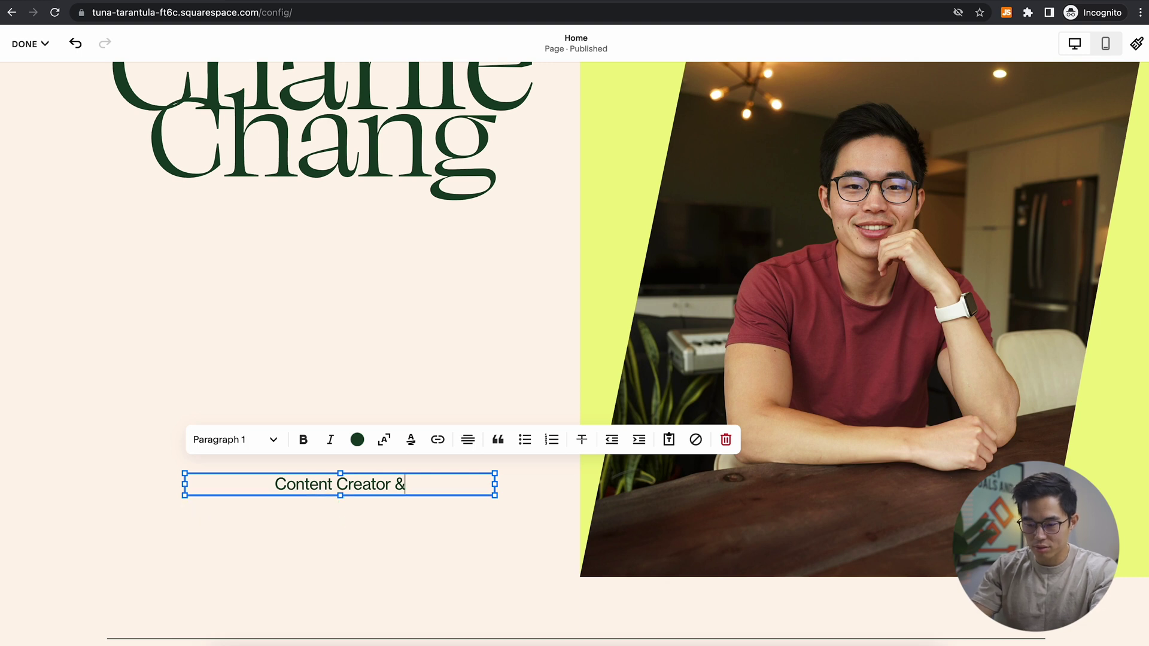
text(YouTuber)
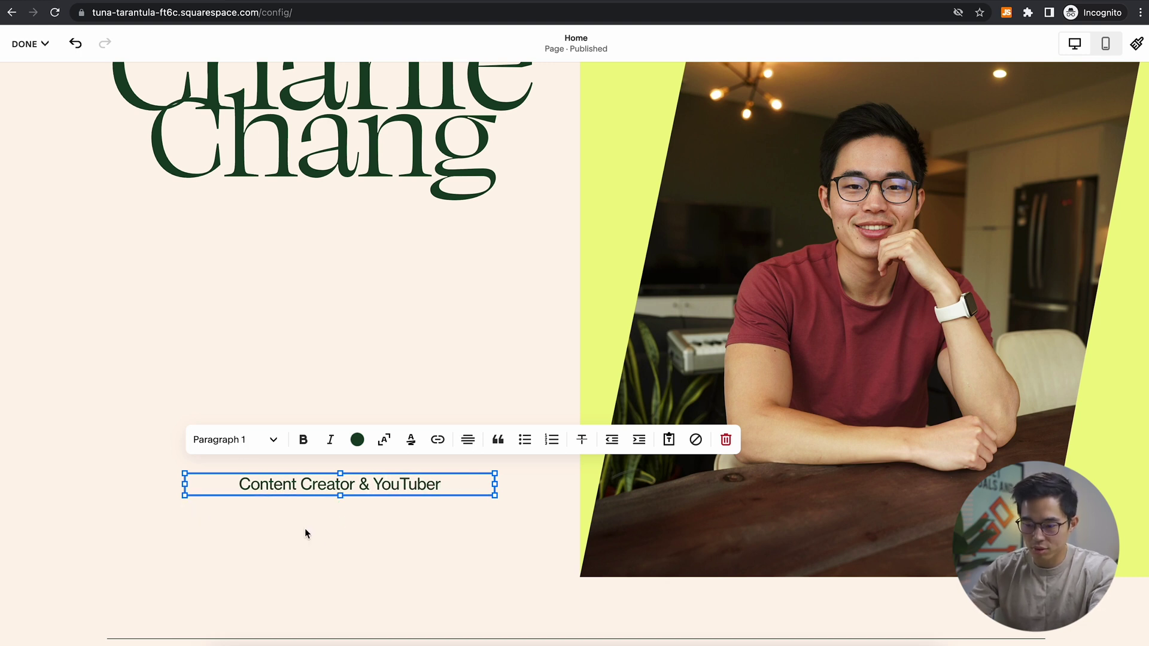
key(super+a)
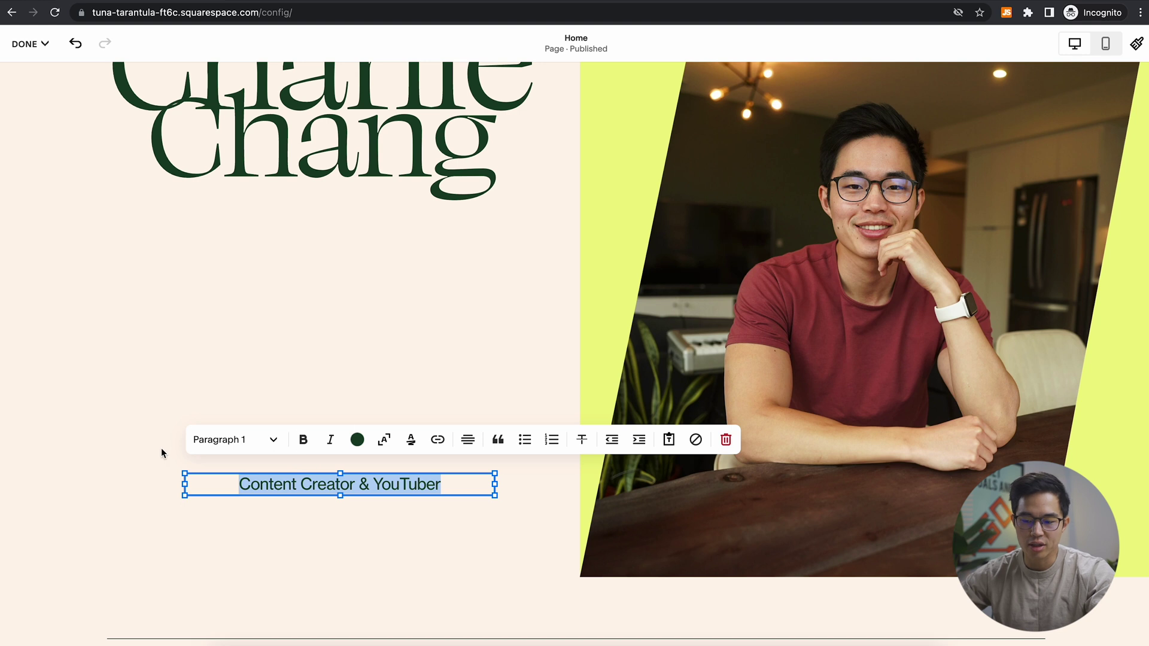
click(484, 482)
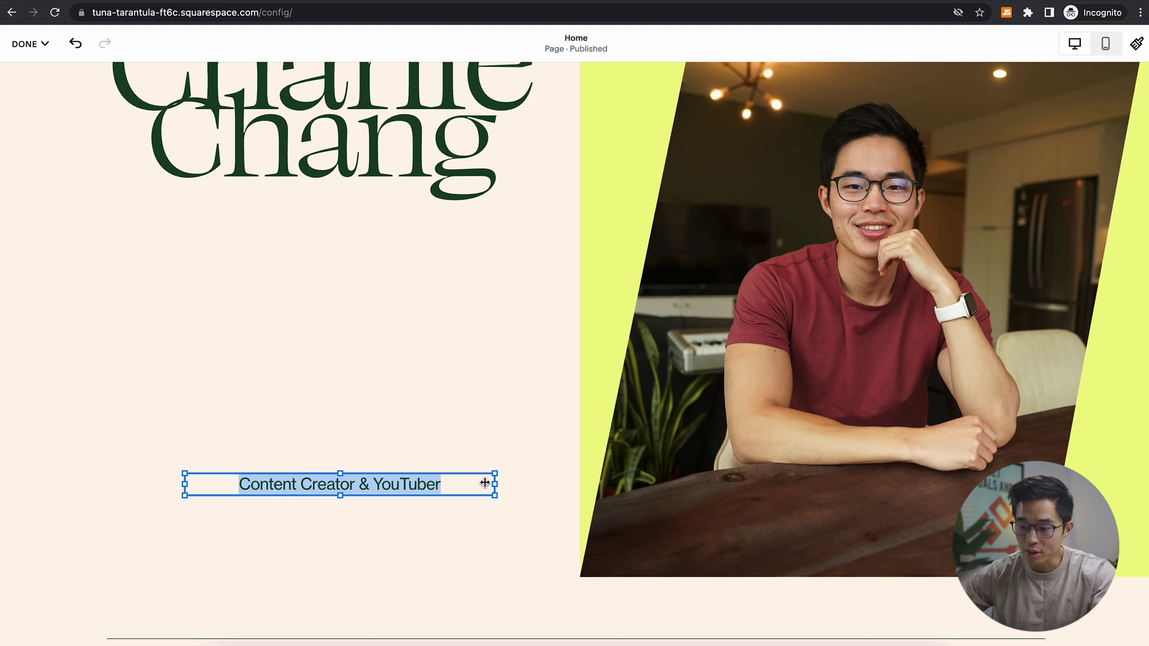
click(525, 509)
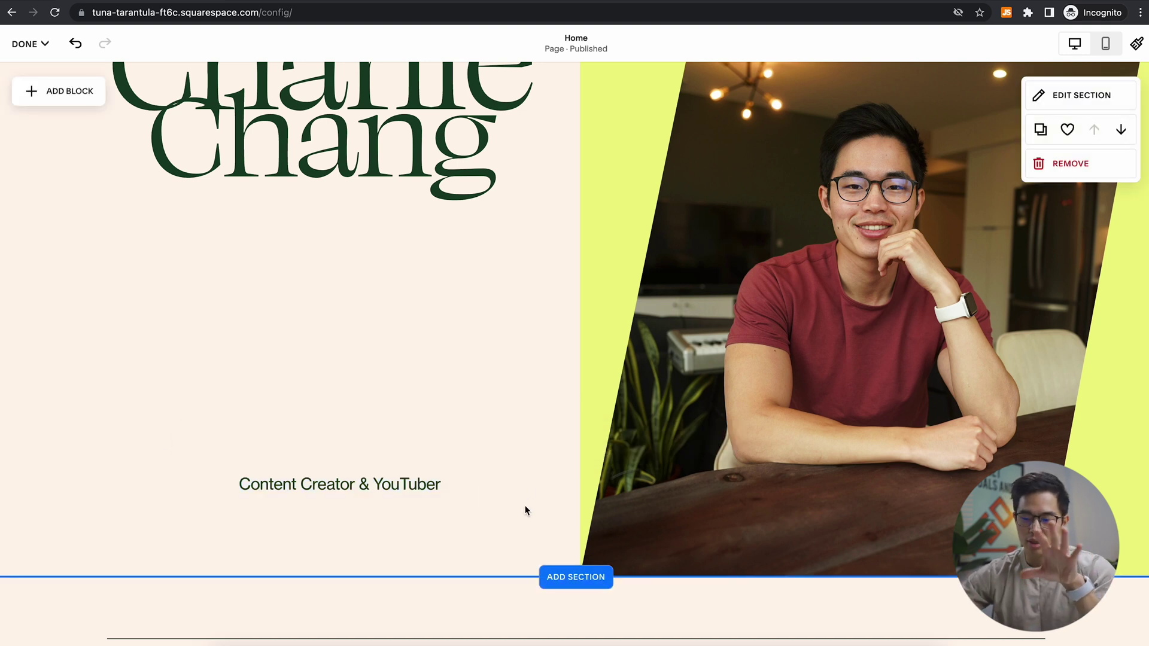
Select the about section's large bio text block.
scroll(512, 259, up, 2)
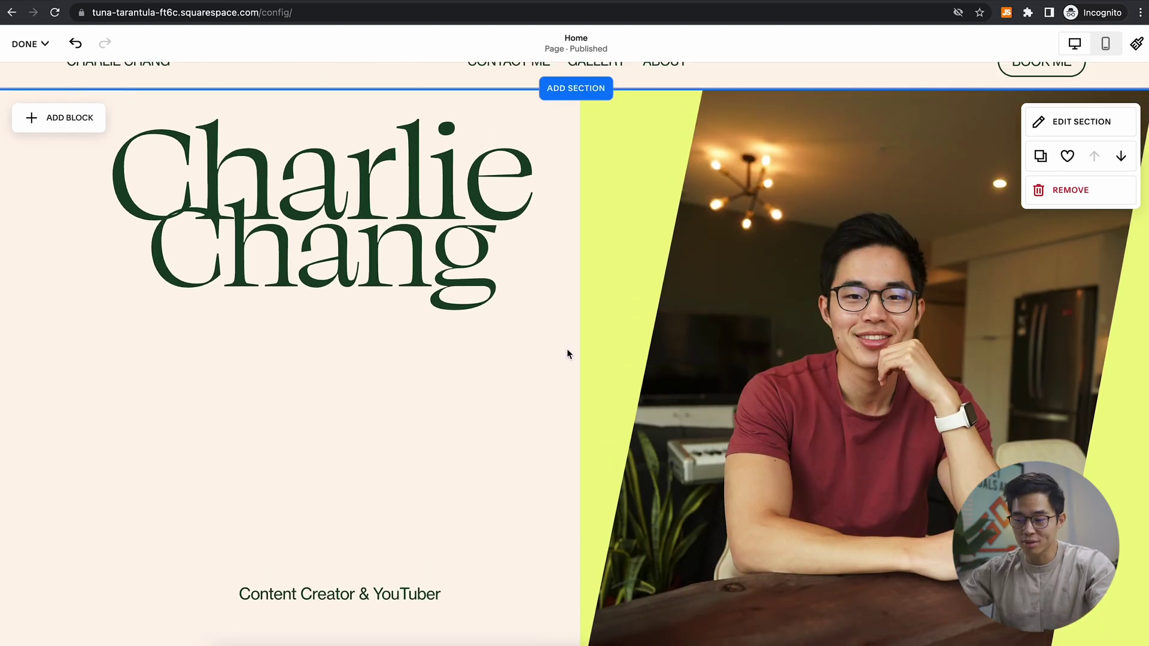
scroll(567, 353, down, 8)
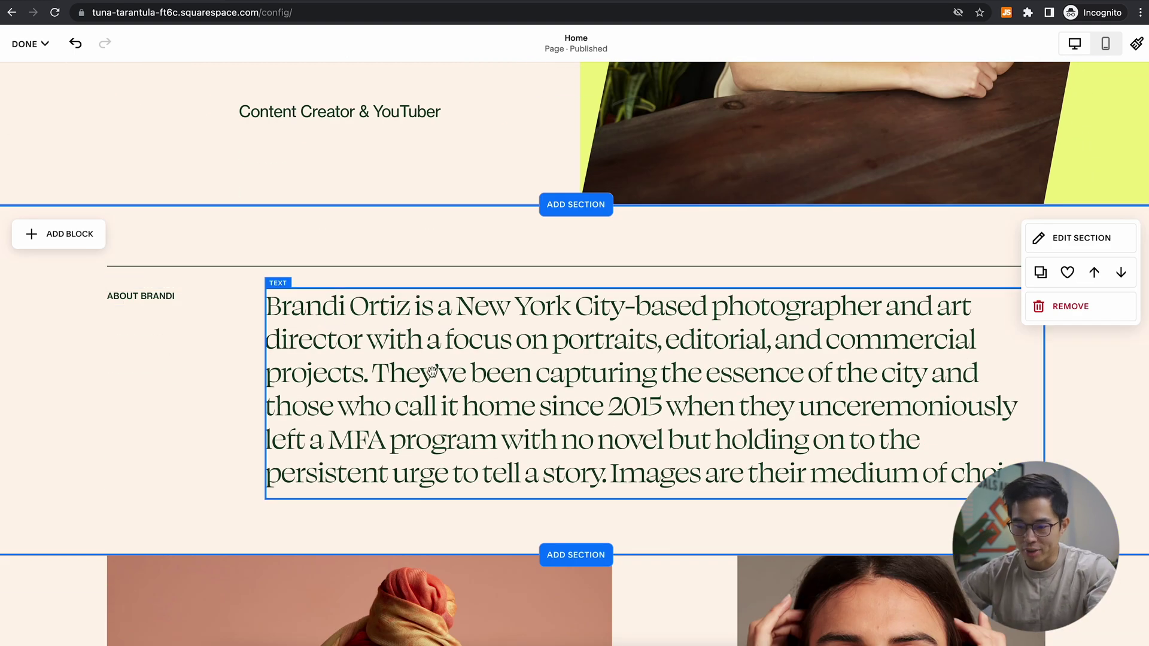
click(881, 437)
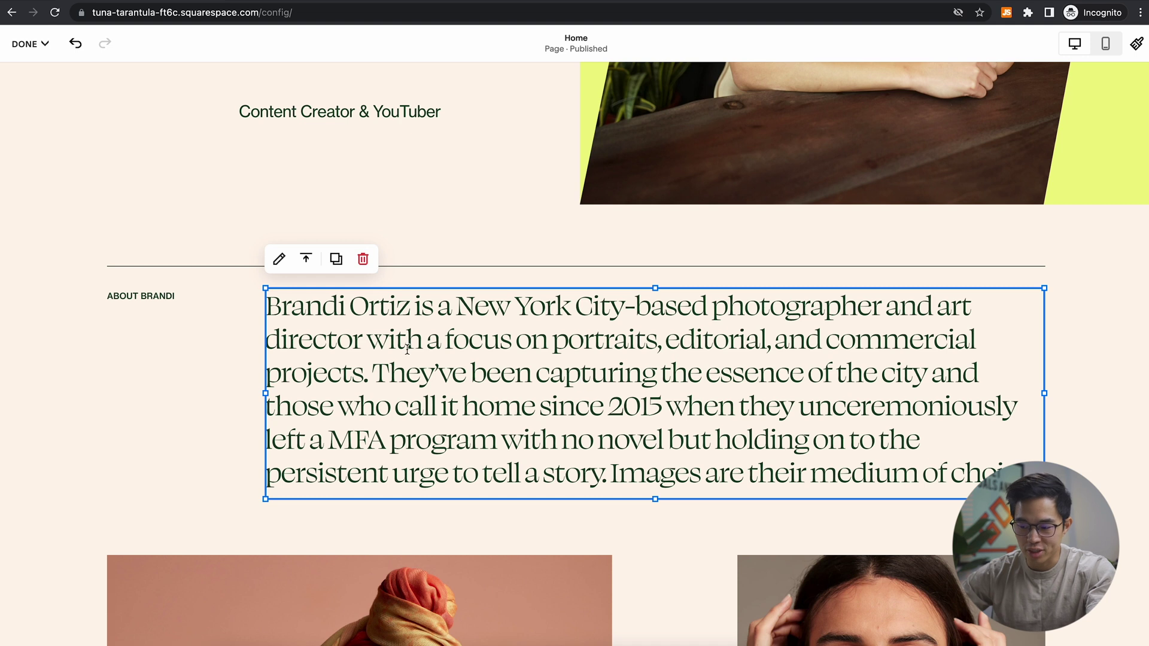
Remove the two-portrait photo section below the bio and confirm the deletion.
click(171, 292)
click(203, 381)
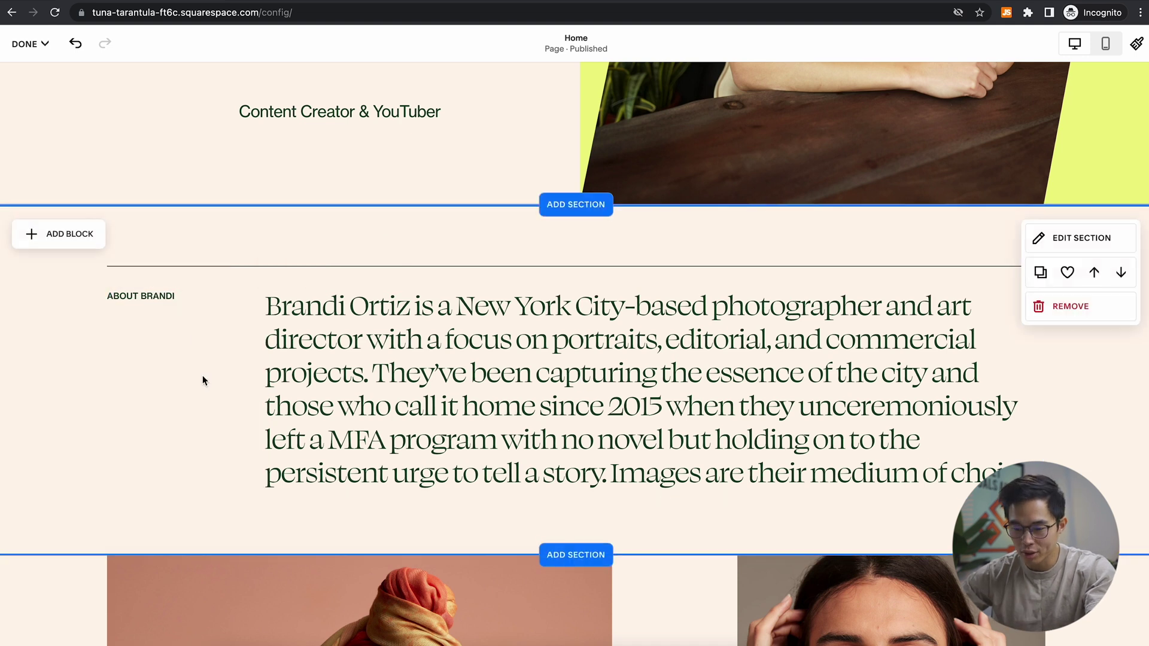
scroll(202, 375, down, 15)
scroll(712, 305, up, 7)
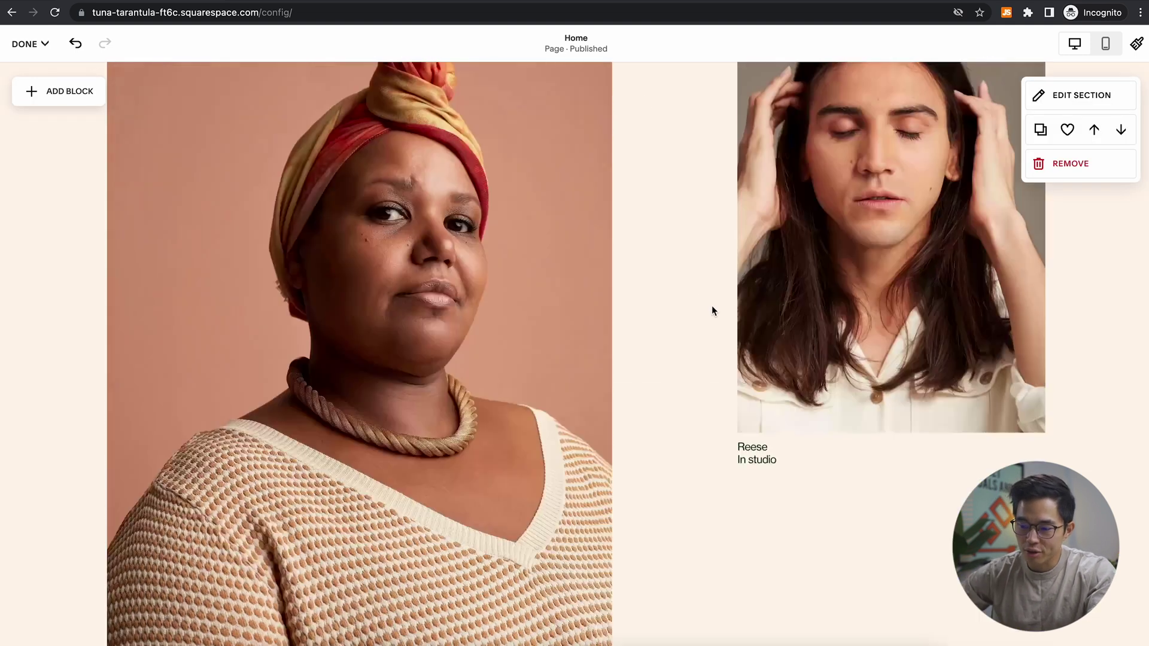
scroll(713, 310, up, 4)
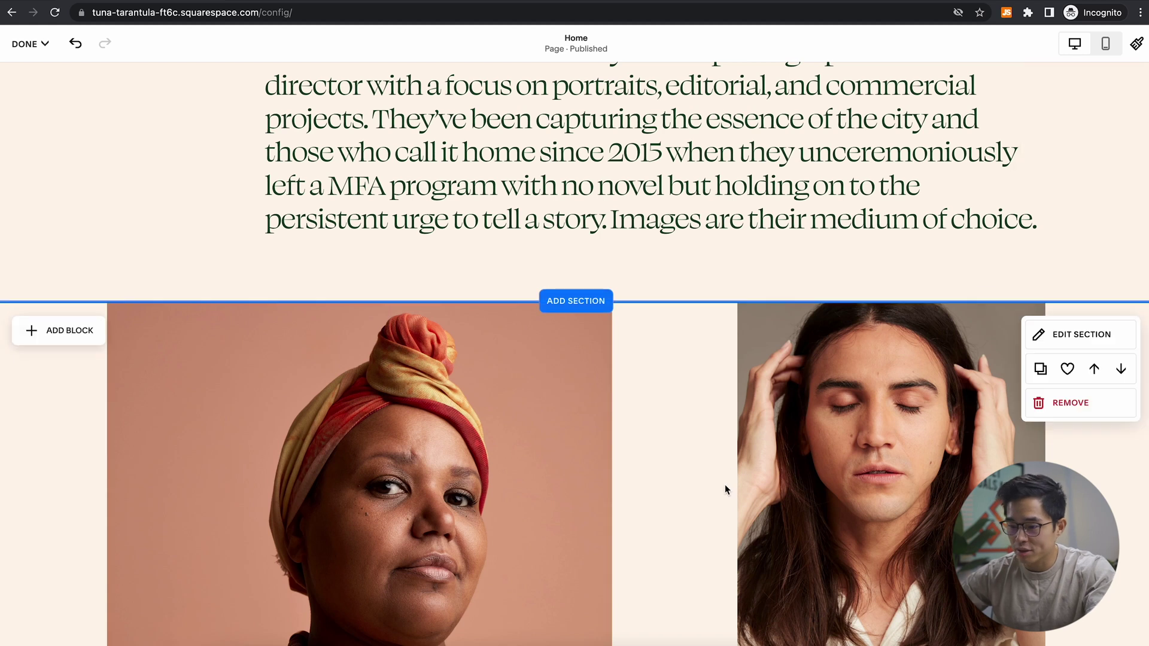
click(1065, 404)
key(Return)
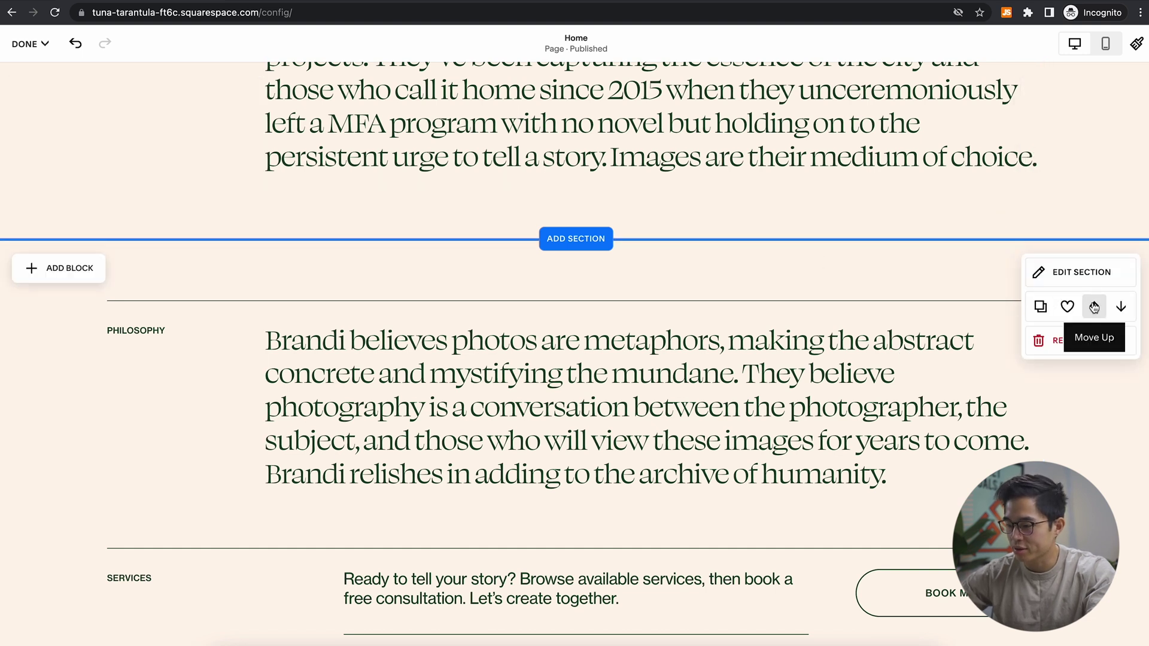
click(1117, 308)
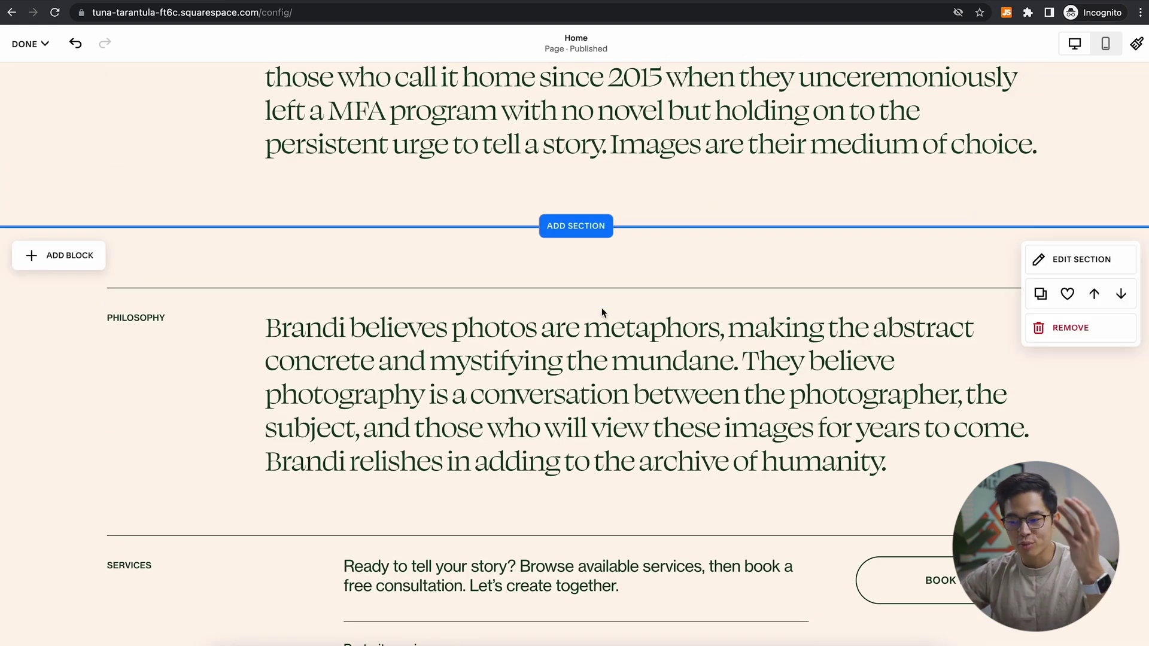
click(574, 226)
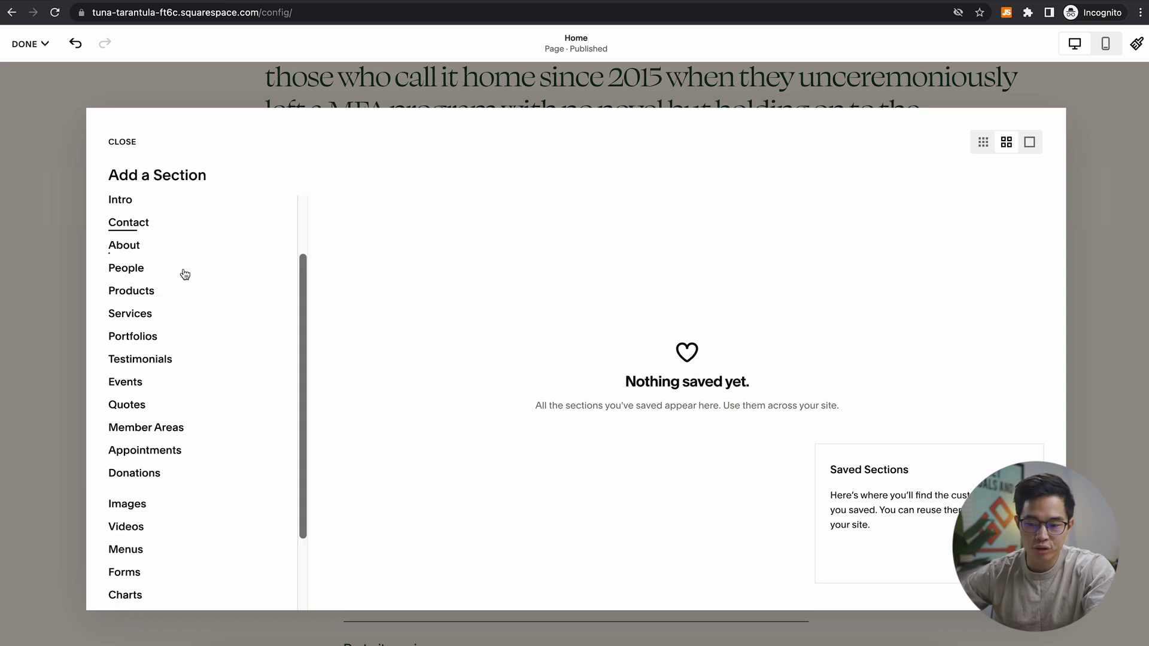
Insert the Featured Product layout from the Services section category below the bio.
scroll(182, 272, down, 3)
scroll(174, 423, up, 2)
scroll(142, 421, up, 3)
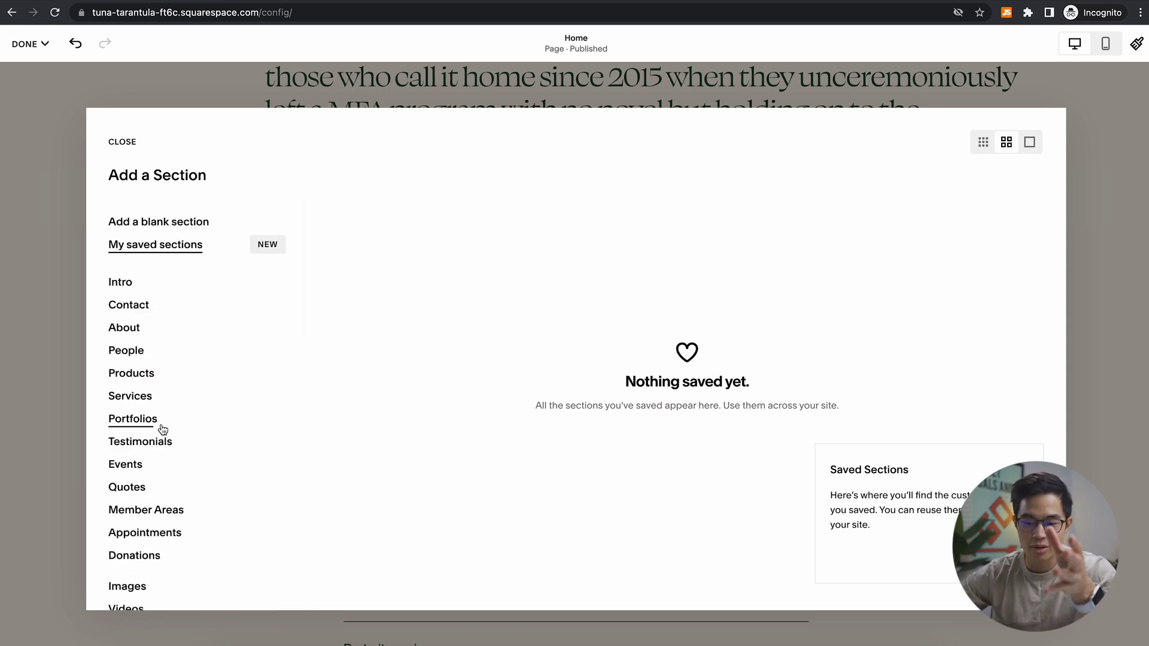
click(132, 396)
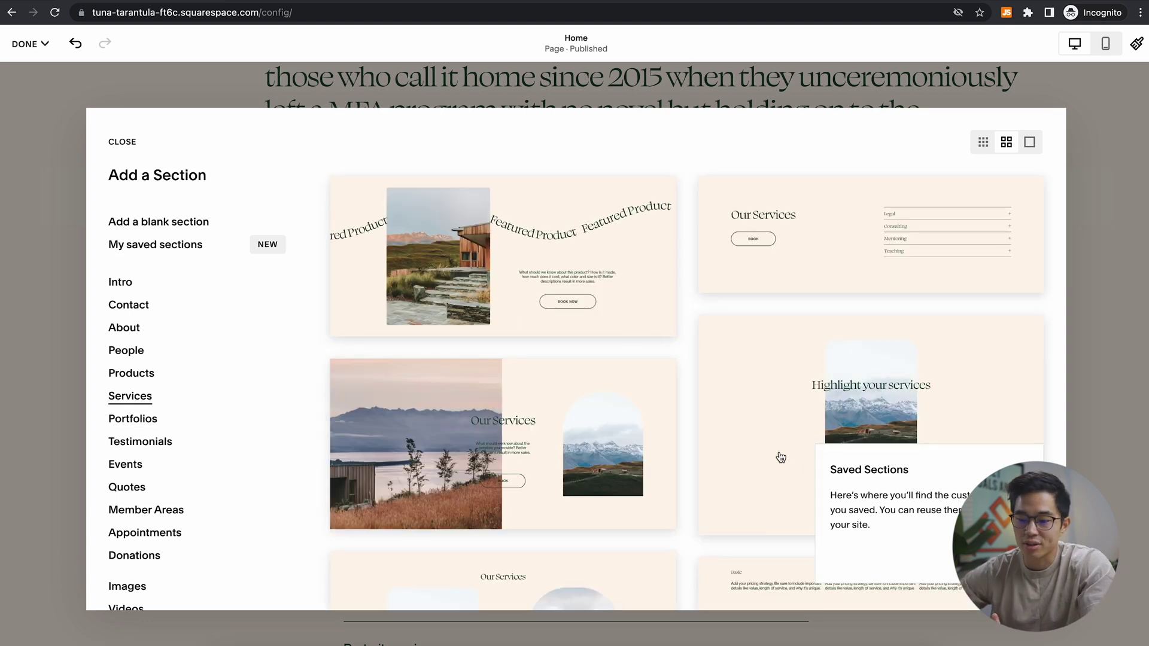
click(405, 268)
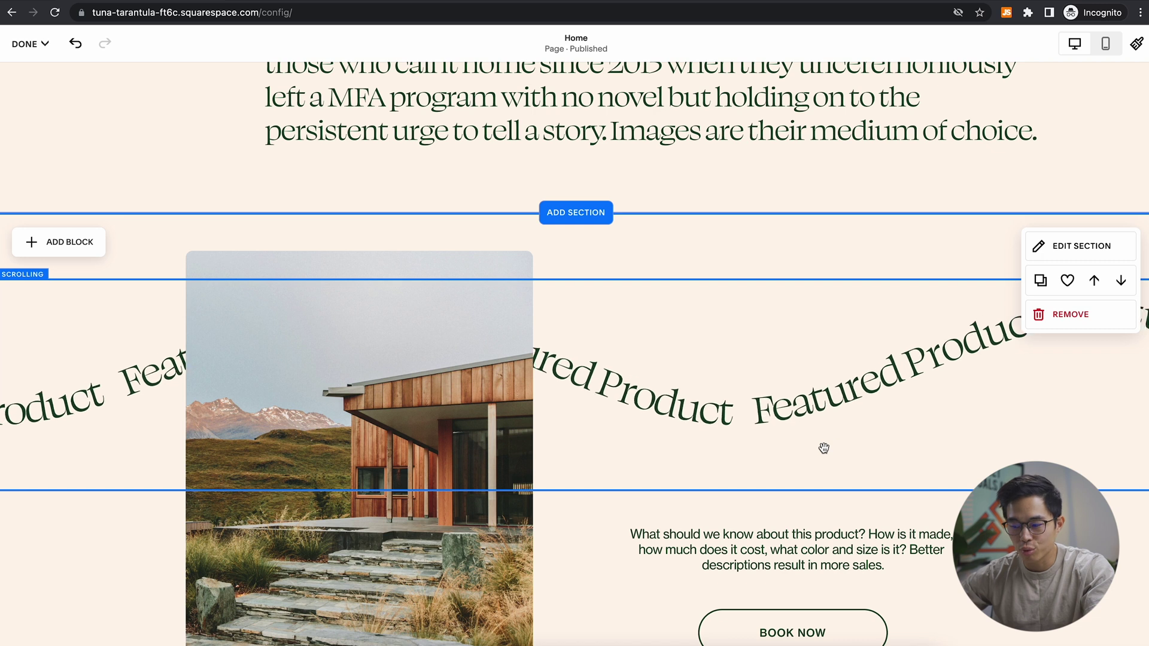
scroll(824, 449, down, 3)
click(311, 146)
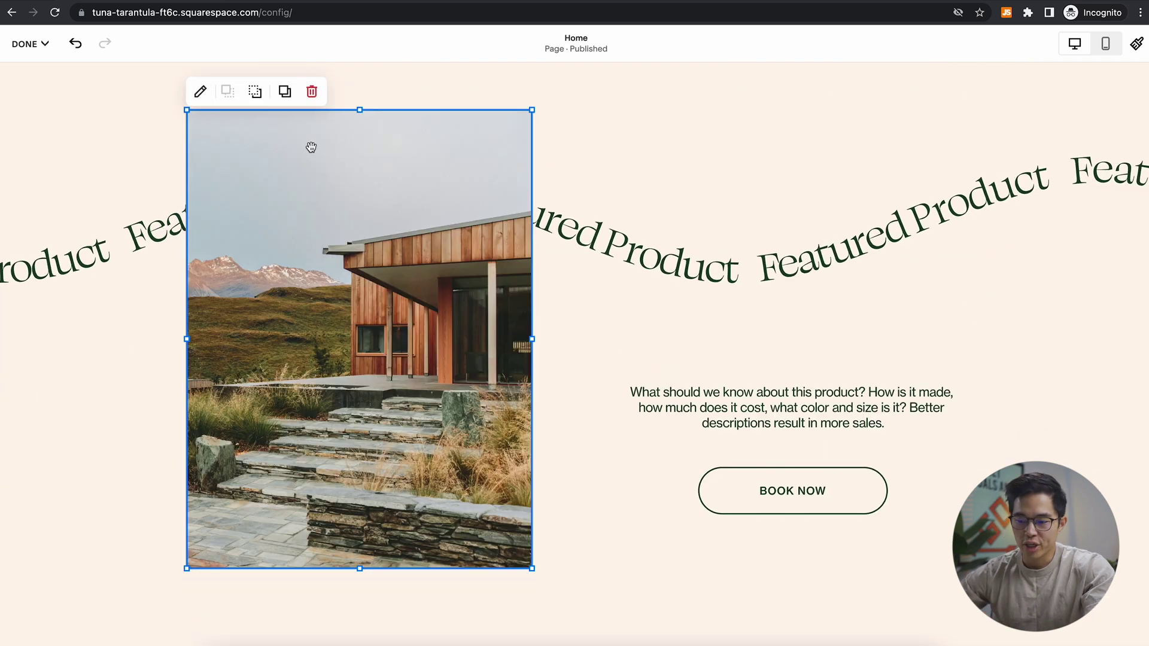
Replace the section's cabin photo with the Personal Brand Masterclass mockup from the library.
click(200, 92)
scroll(598, 353, down, 2)
click(577, 210)
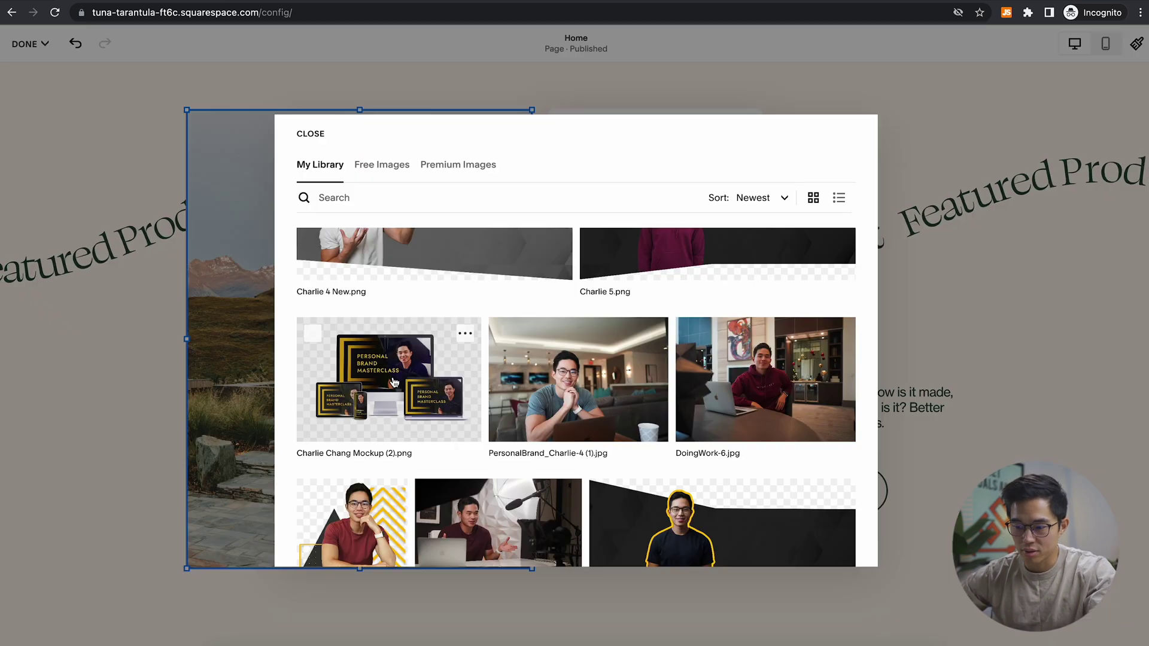
click(403, 382)
click(832, 540)
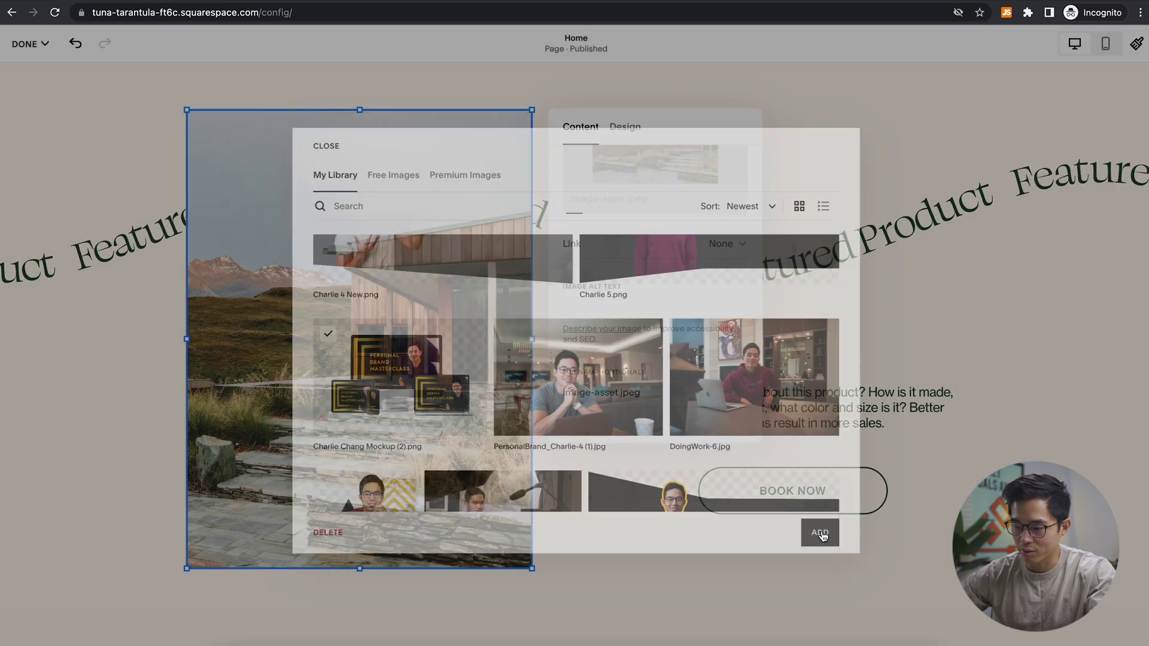
click(572, 539)
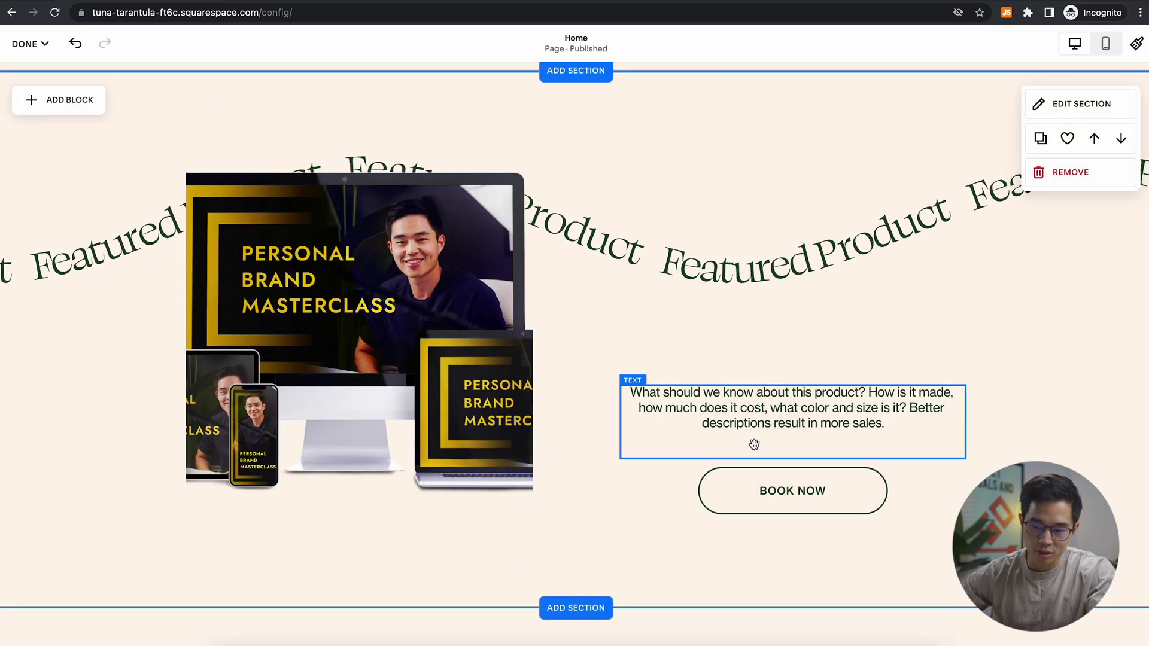
Set the mockup image to Fit so it sits entirely inside its frame.
click(360, 366)
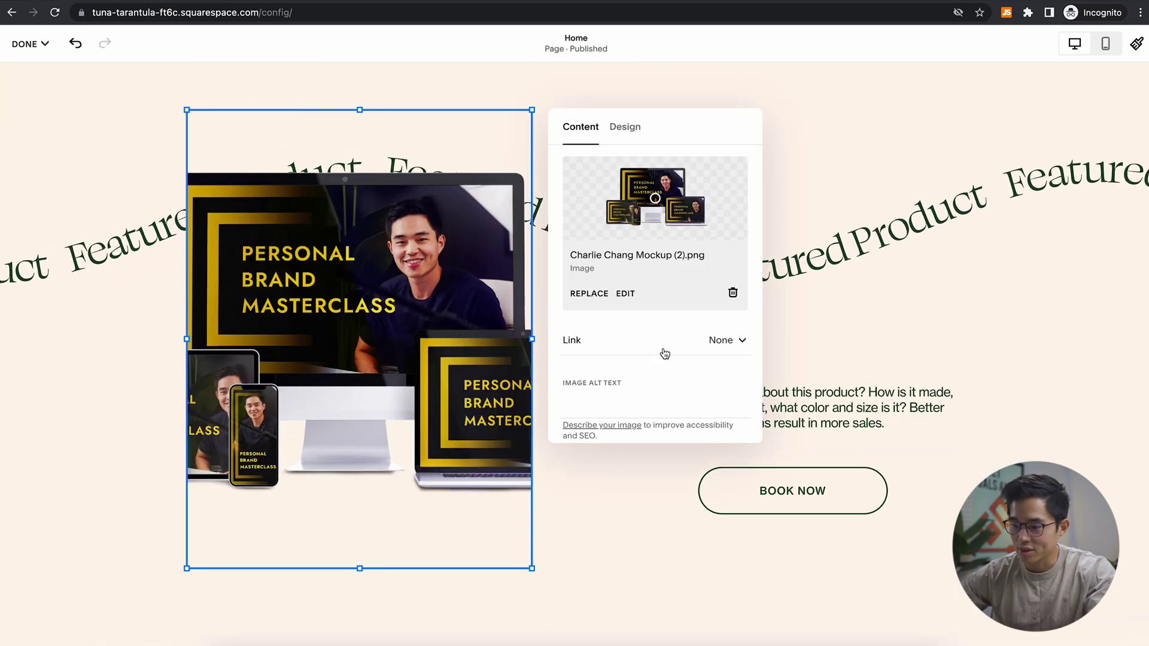
scroll(663, 344, down, 1)
click(624, 126)
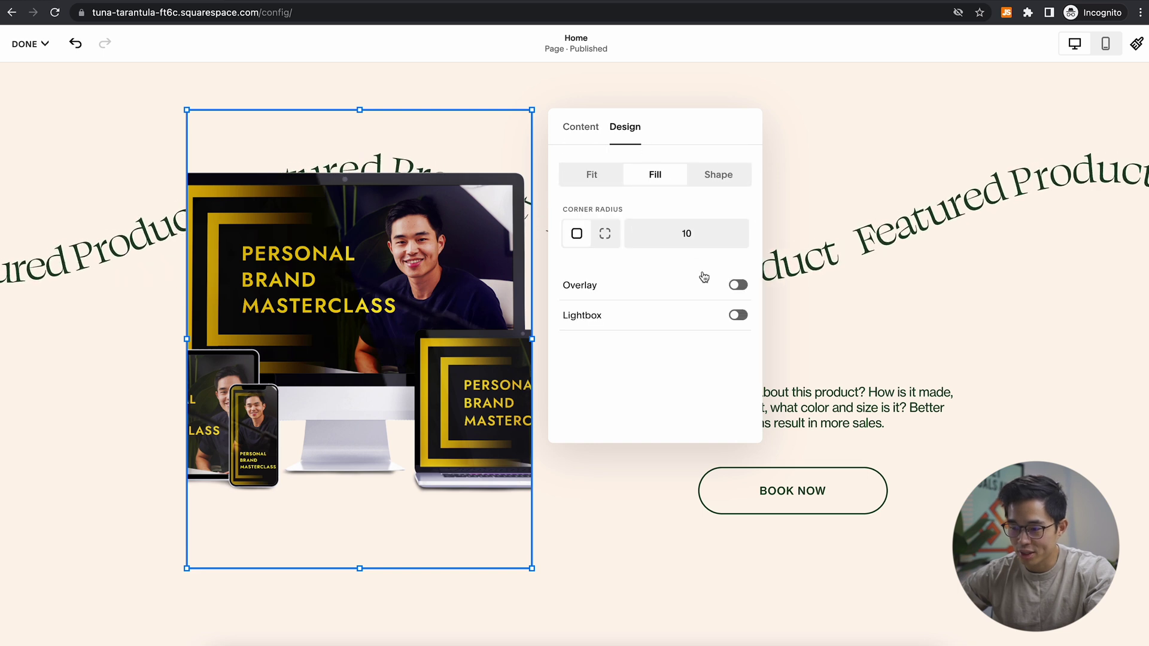
click(602, 180)
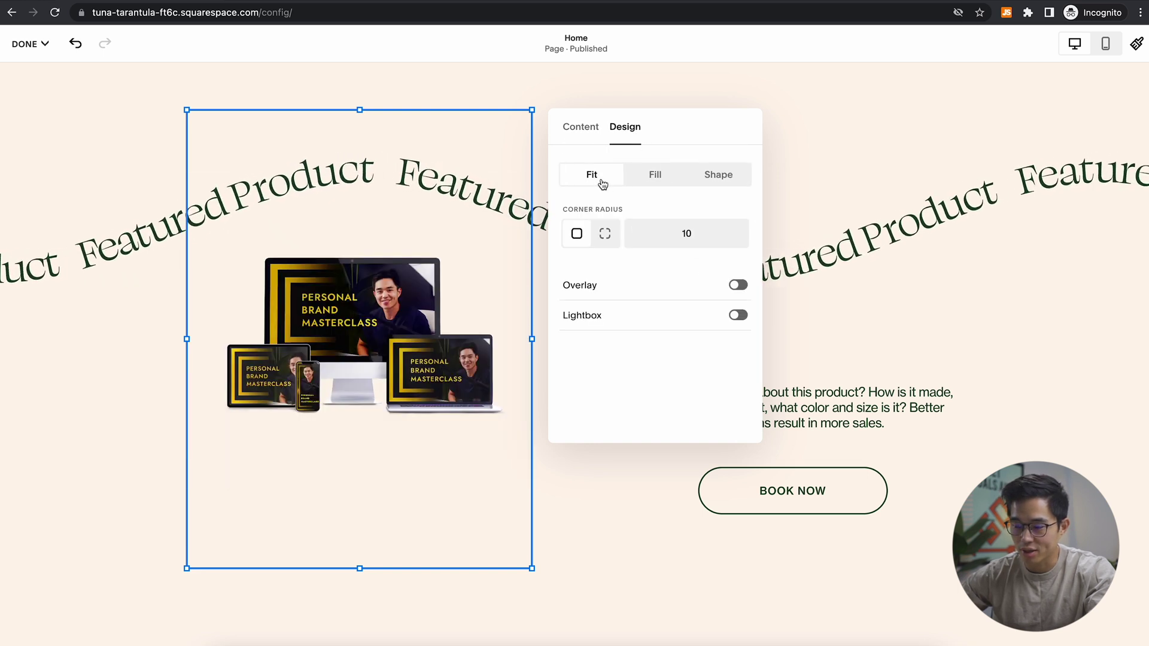
Change the curved scrolling text from 'Featured Product' to 'Featured Class'.
click(945, 259)
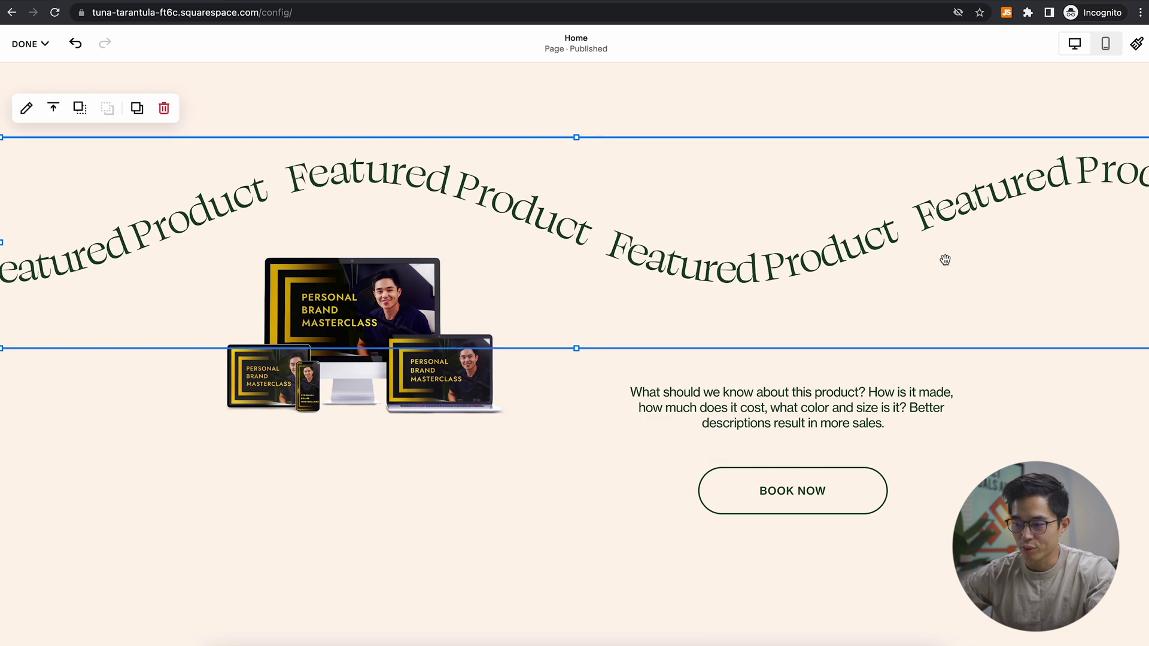
click(27, 108)
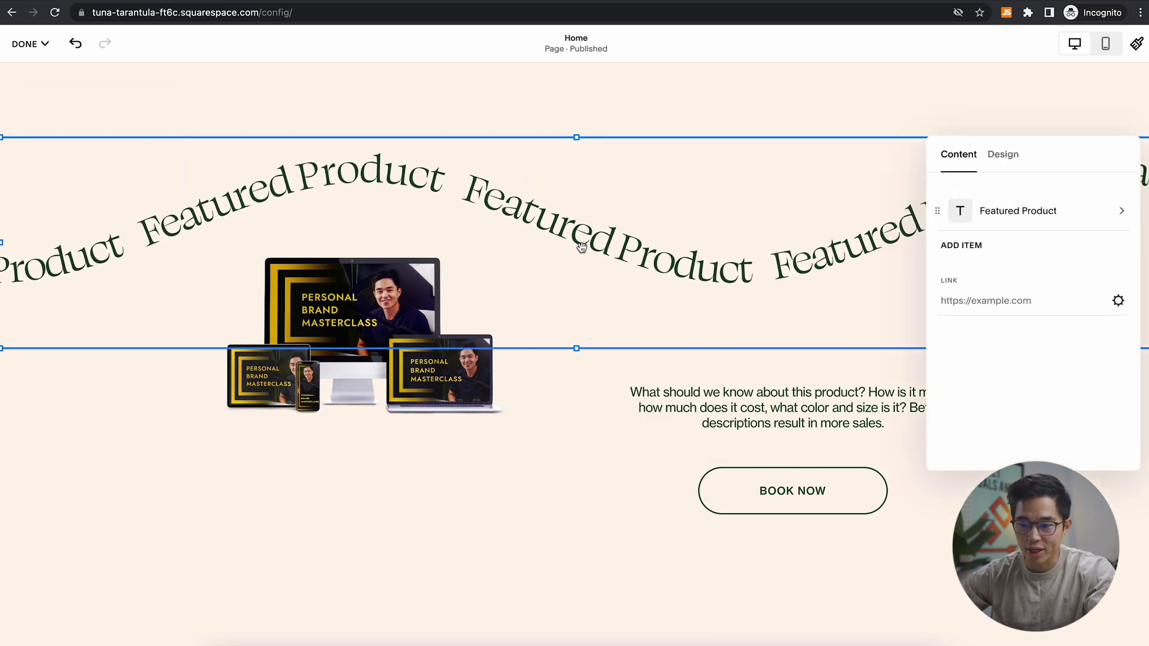
click(1029, 210)
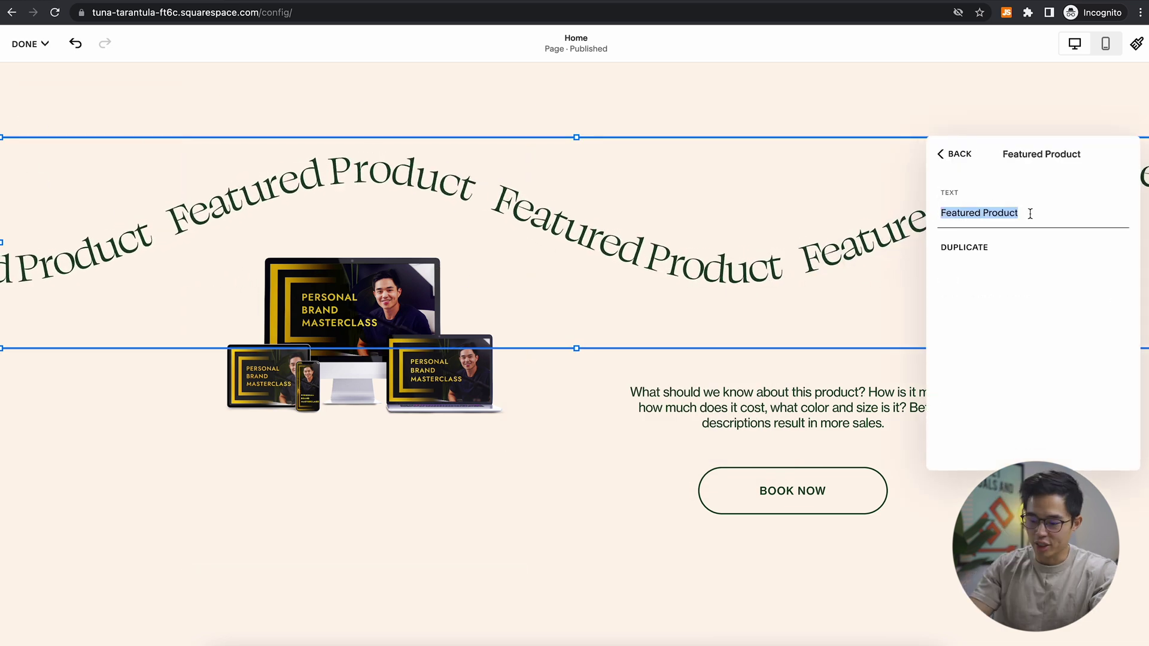
text(Featured Class)
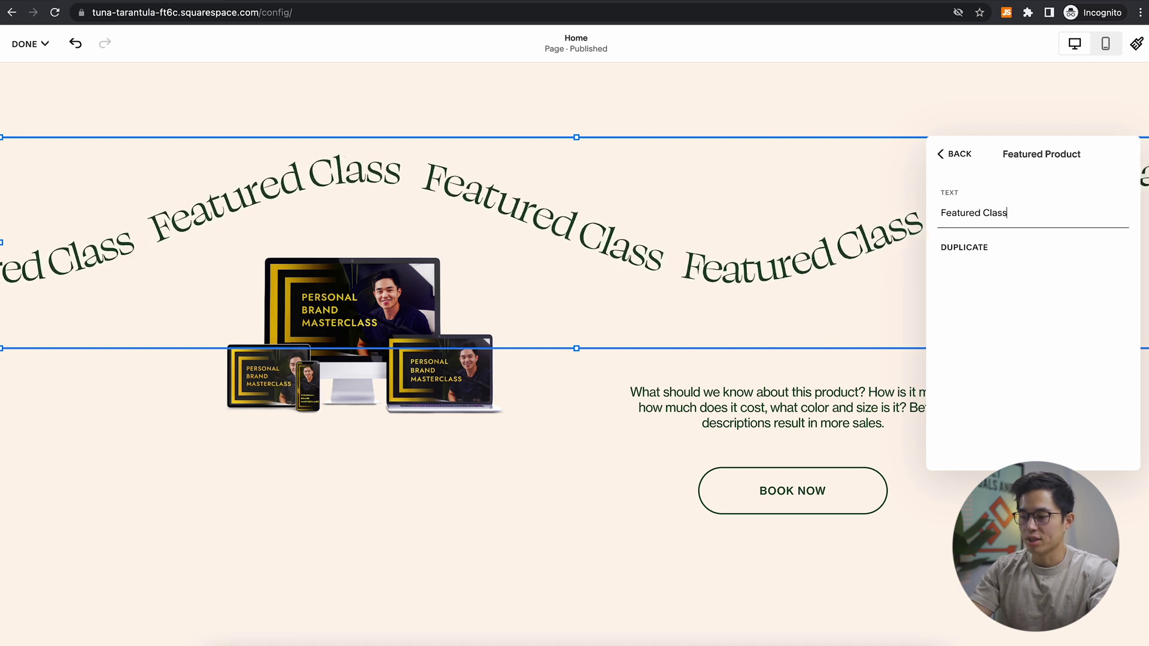
click(848, 482)
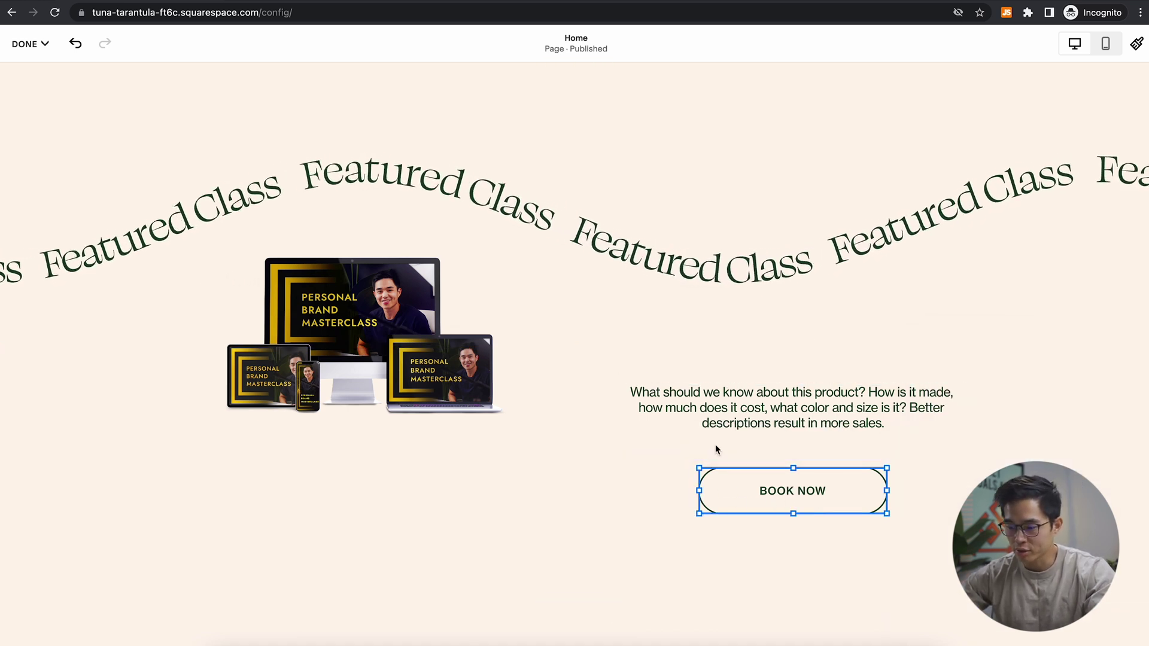
click(977, 342)
click(628, 469)
scroll(628, 470, down, 3)
scroll(627, 464, down, 12)
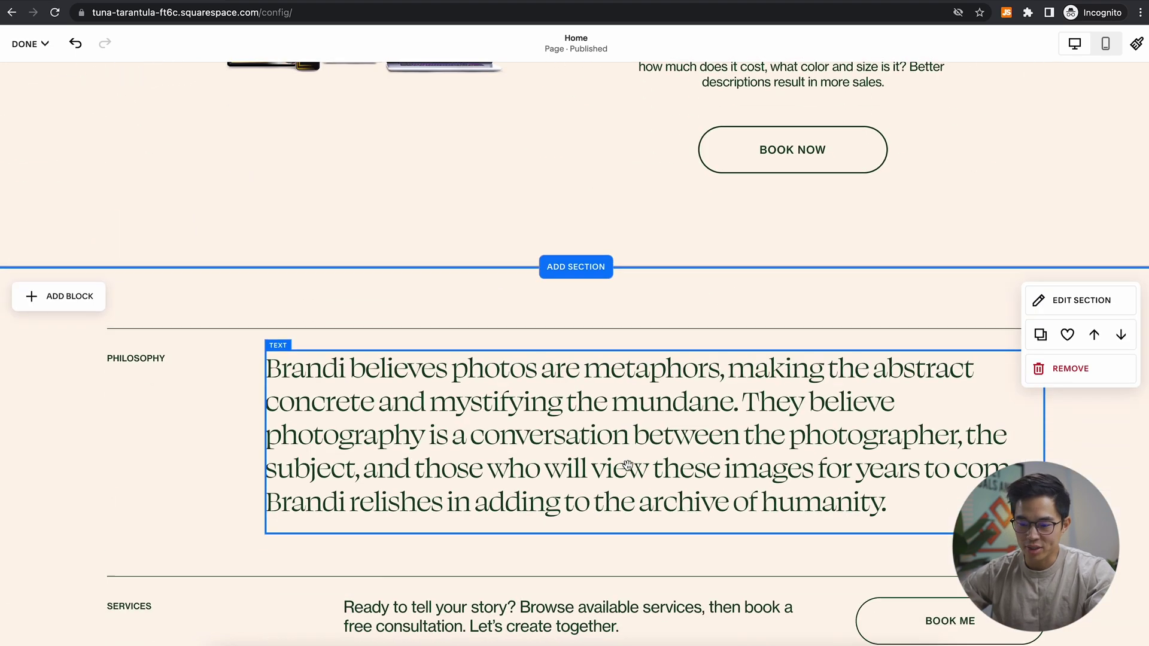
scroll(701, 338, up, 5)
scroll(702, 339, down, 10)
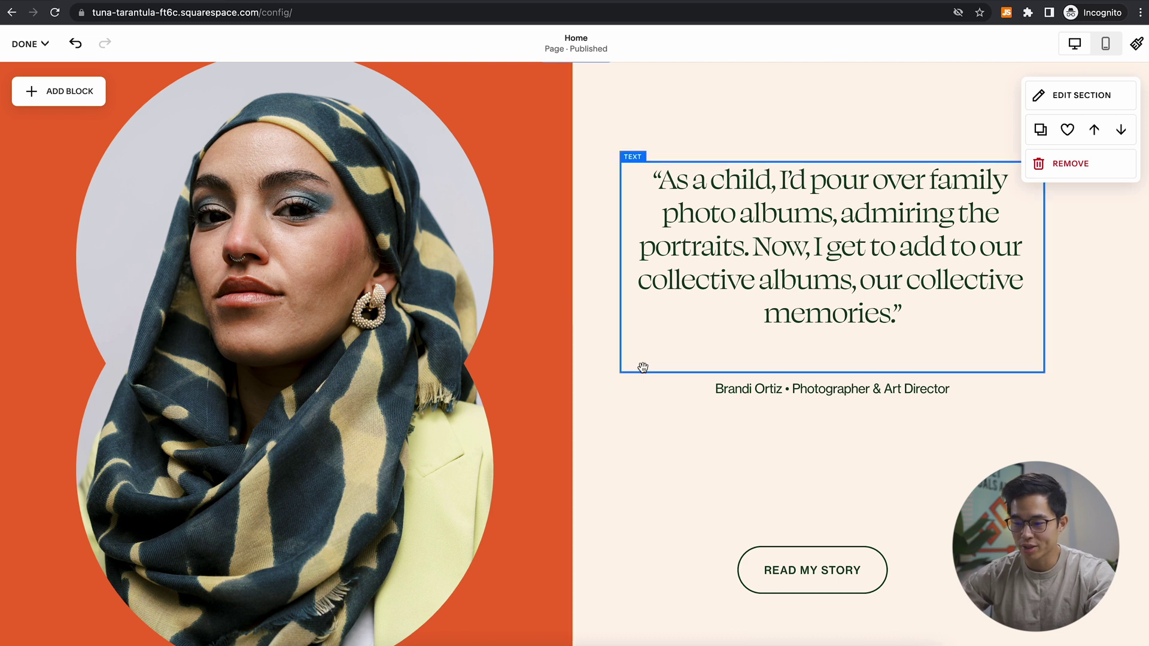
scroll(670, 353, up, 1)
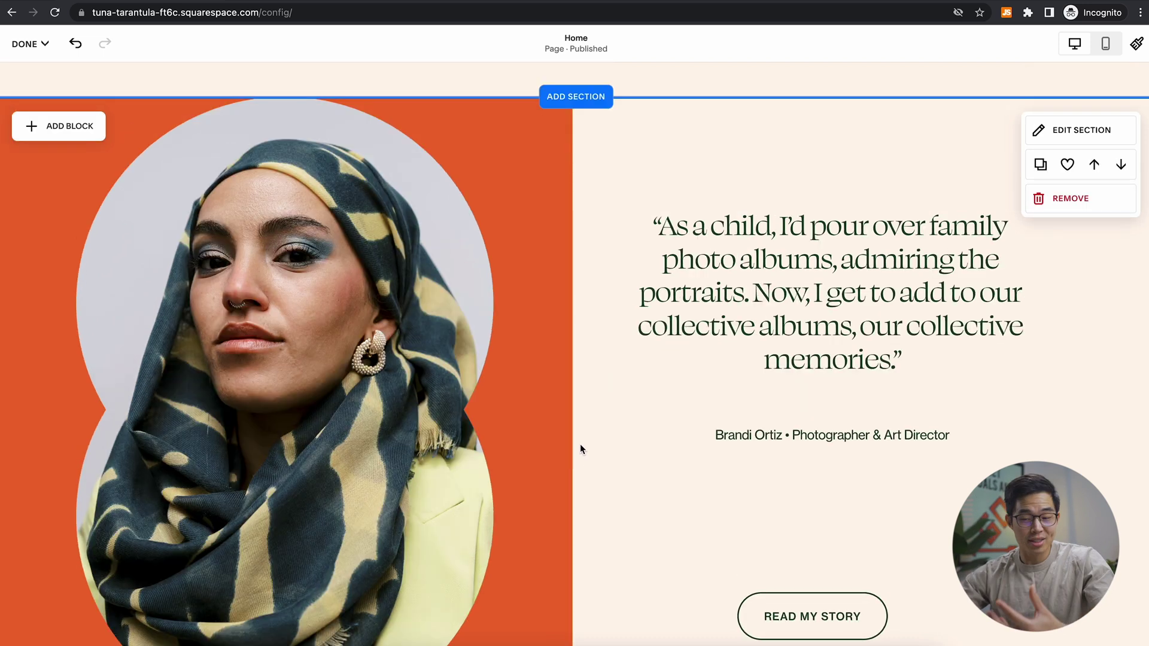
scroll(580, 449, down, 5)
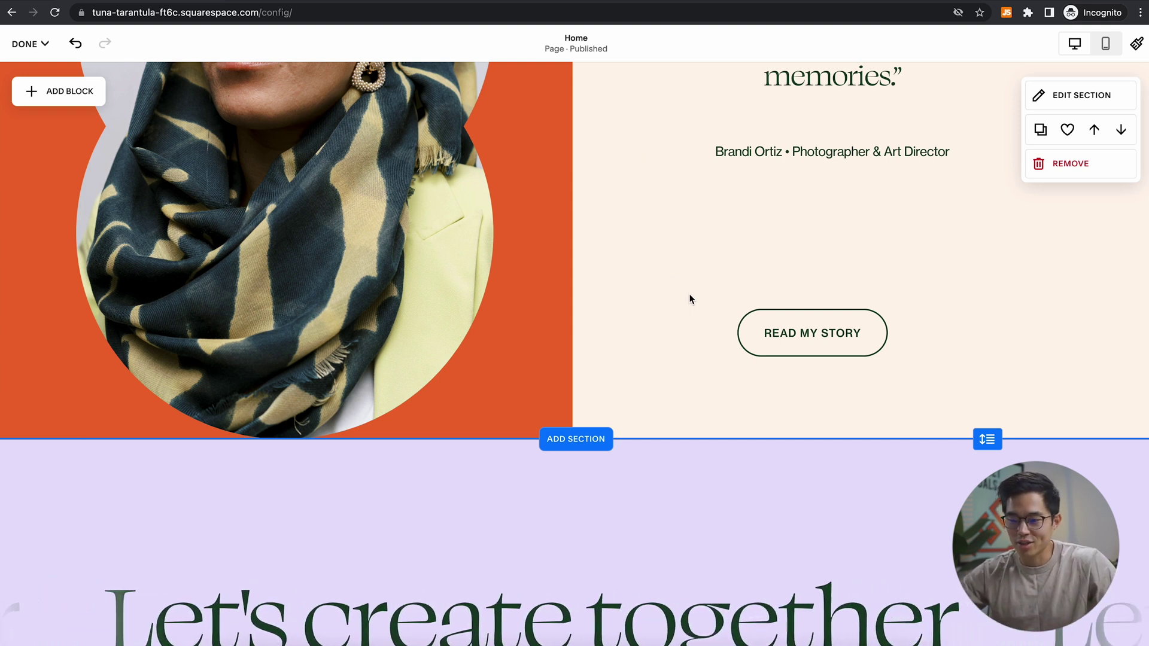
scroll(334, 525, down, 10)
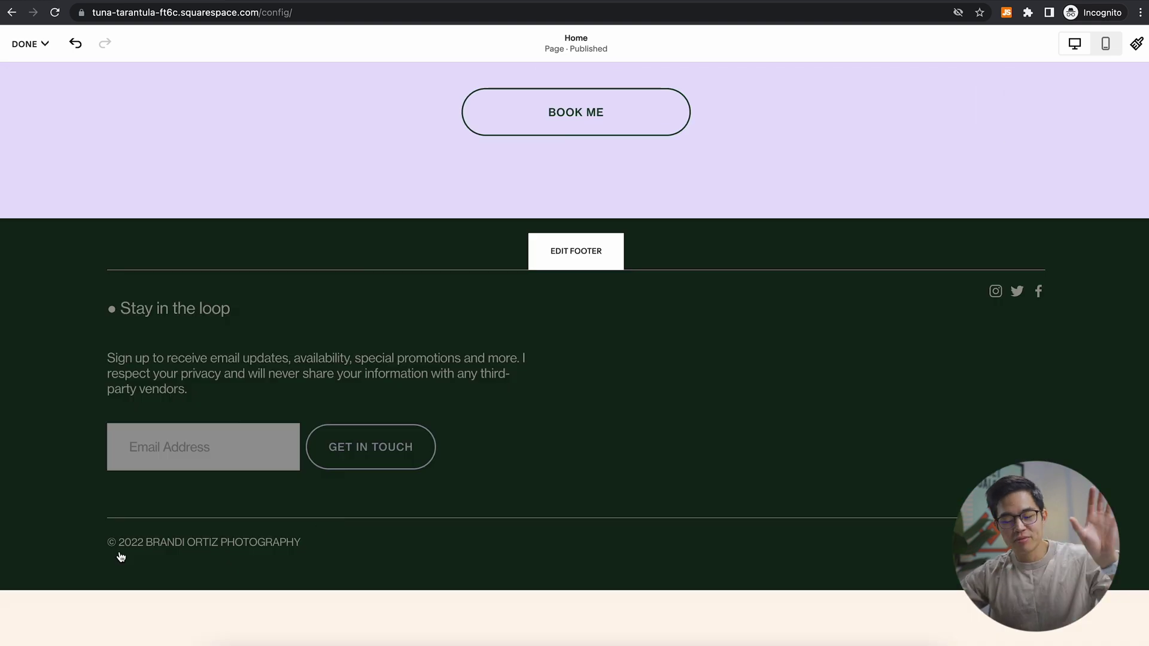
Open the footer's copyright line for editing, then leave it unchanged.
click(160, 550)
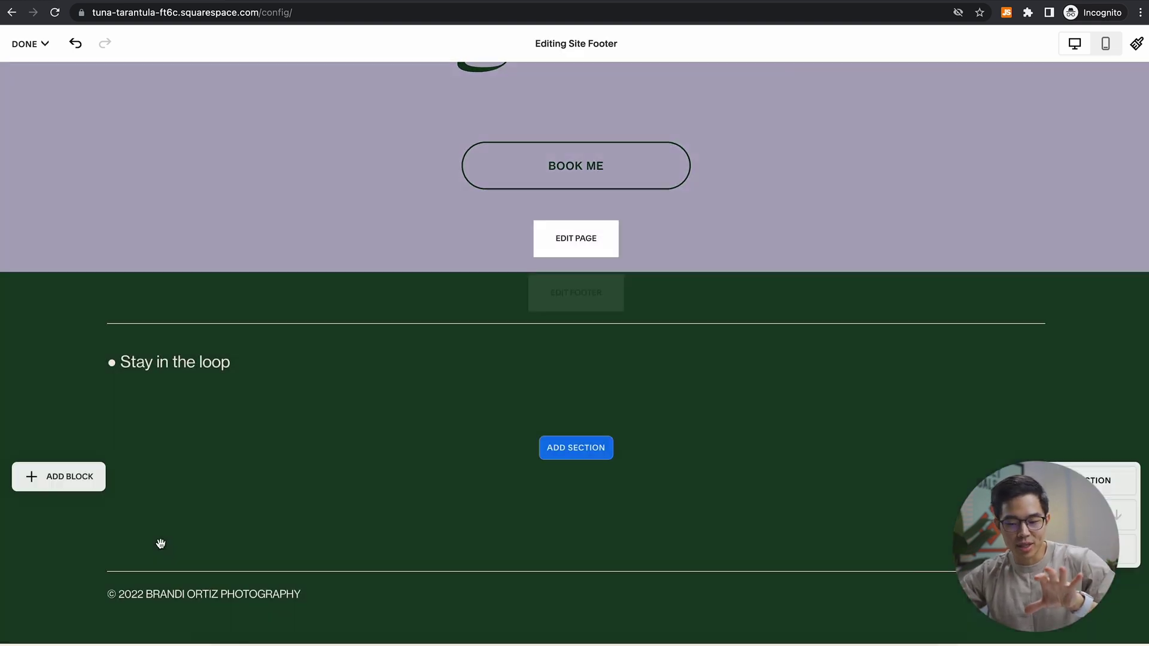
click(158, 594)
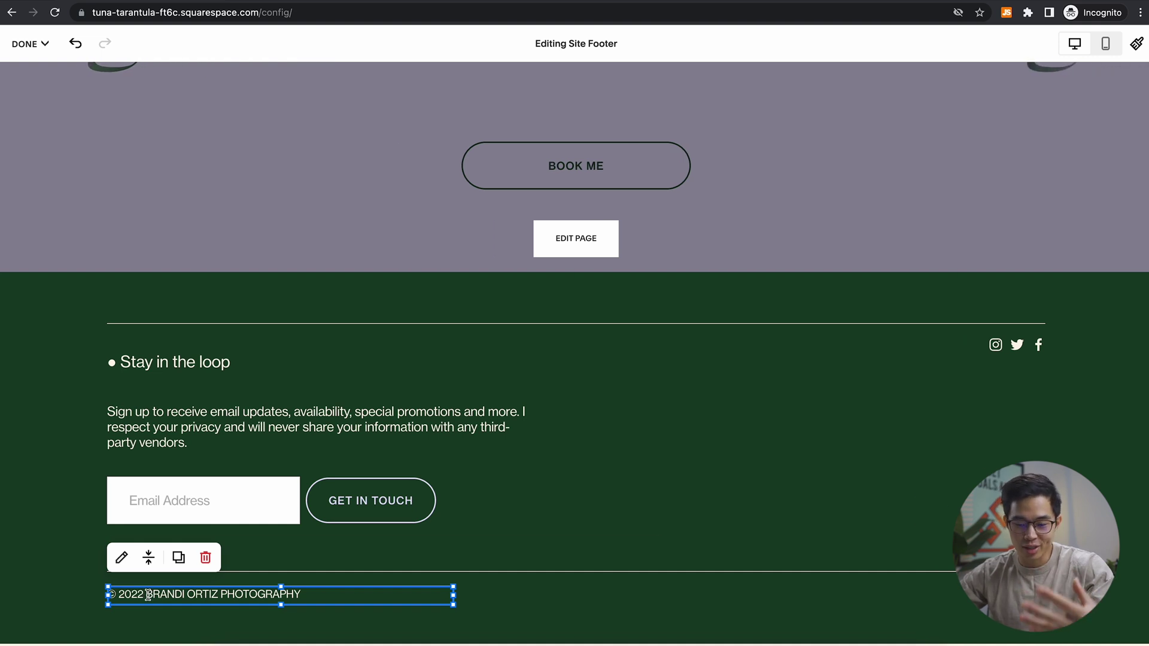
double_click(144, 594)
click(604, 473)
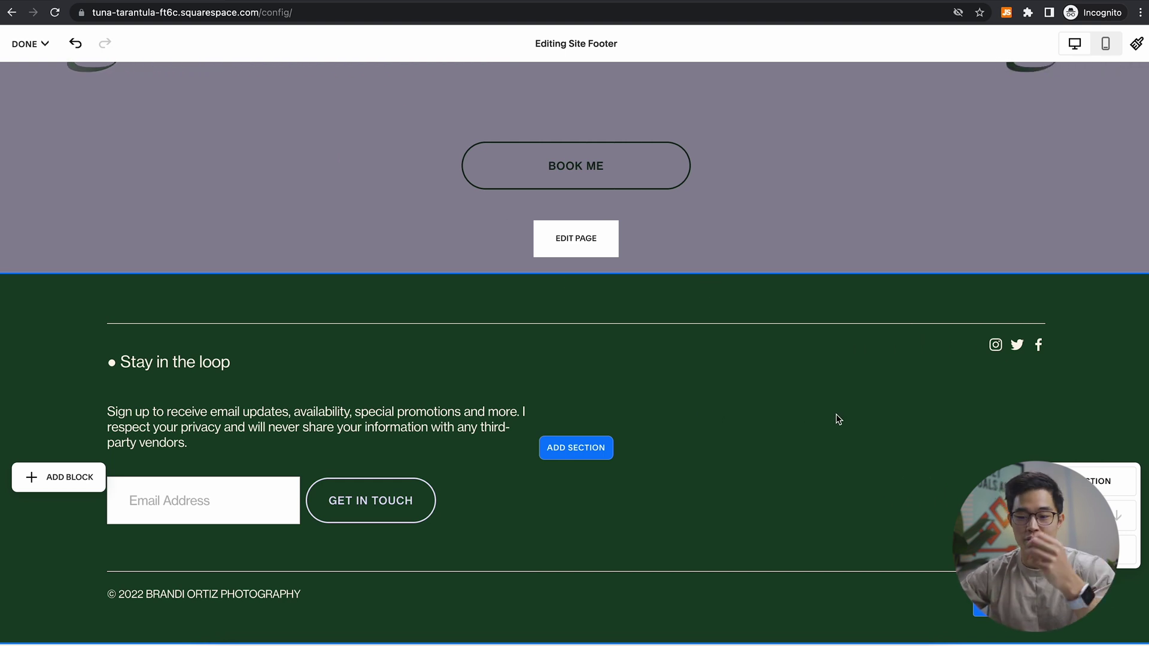
Scroll back up to the 'Let's create together' banner and READ MY STORY area.
scroll(838, 419, up, 1)
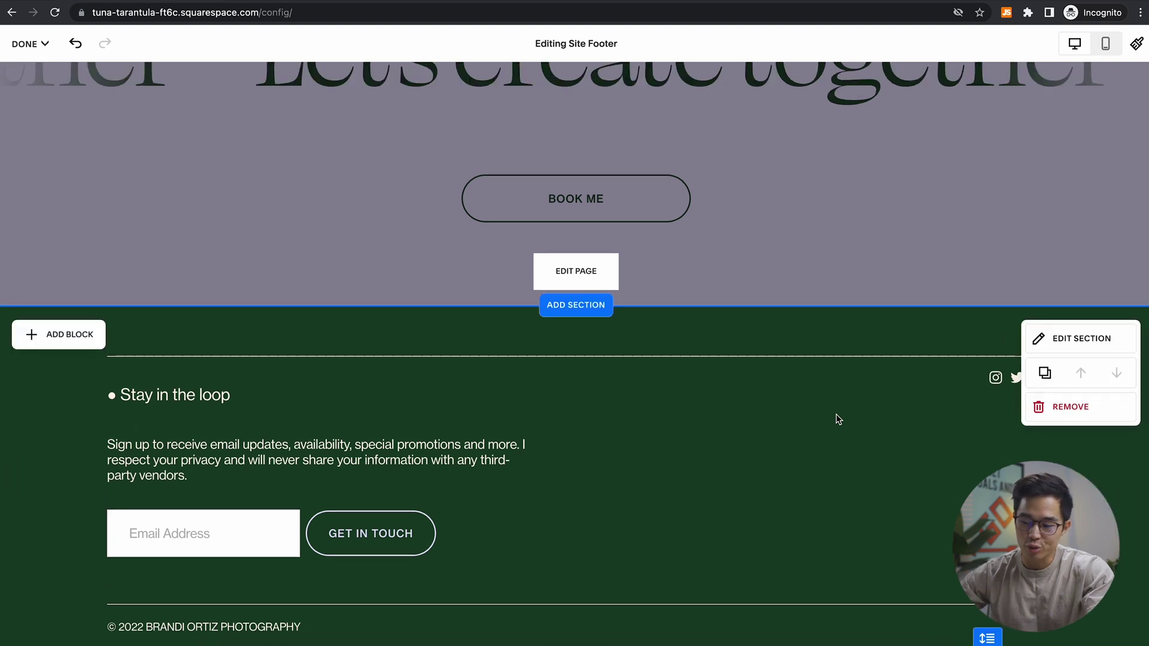
scroll(808, 285, up, 5)
scroll(807, 285, up, 4)
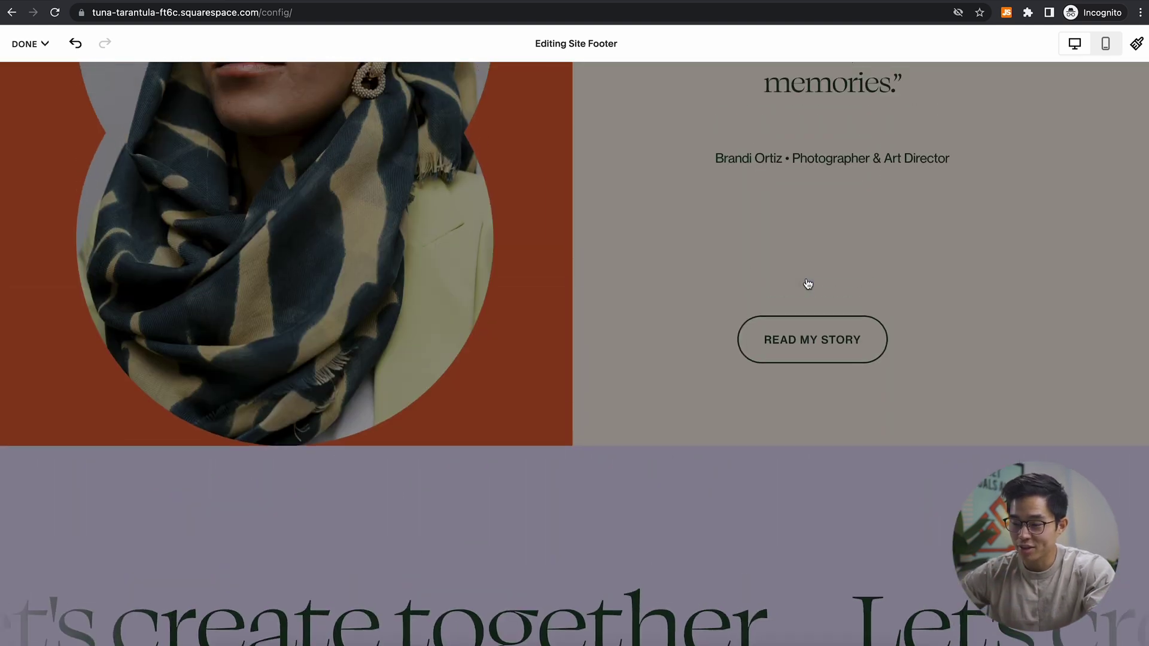
scroll(772, 311, down, 4)
Delete the 'Let's create together' section with its Book Me button.
click(767, 315)
click(1103, 329)
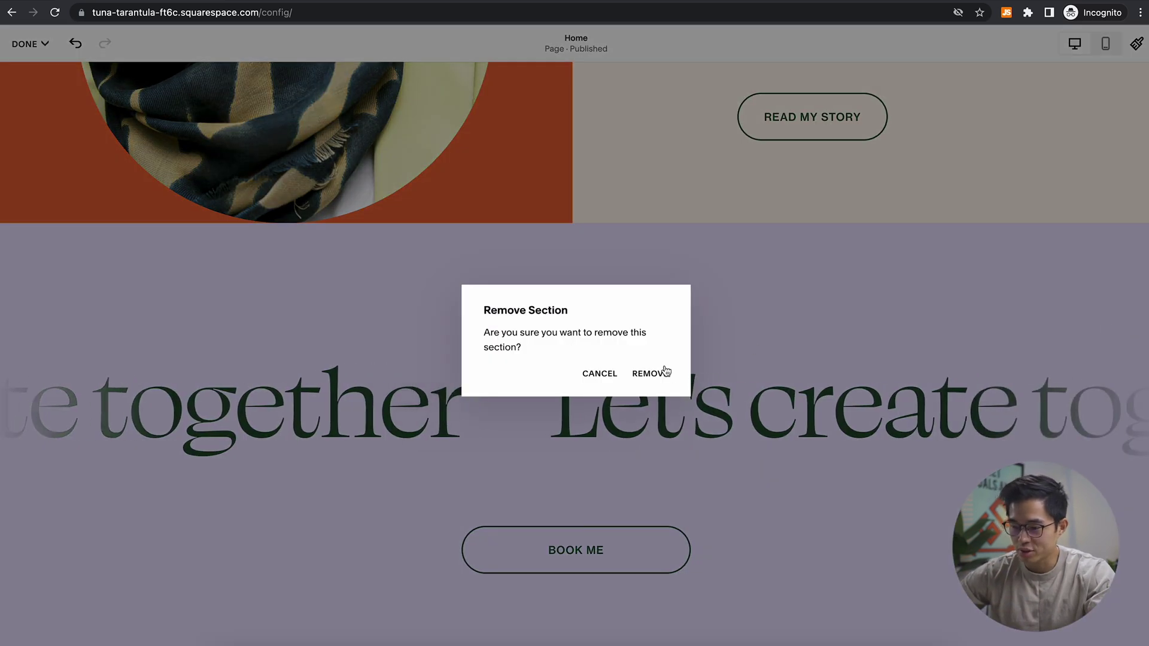
click(656, 374)
Save the Home page edits from the DONE menu.
scroll(901, 247, up, 5)
scroll(901, 246, up, 5)
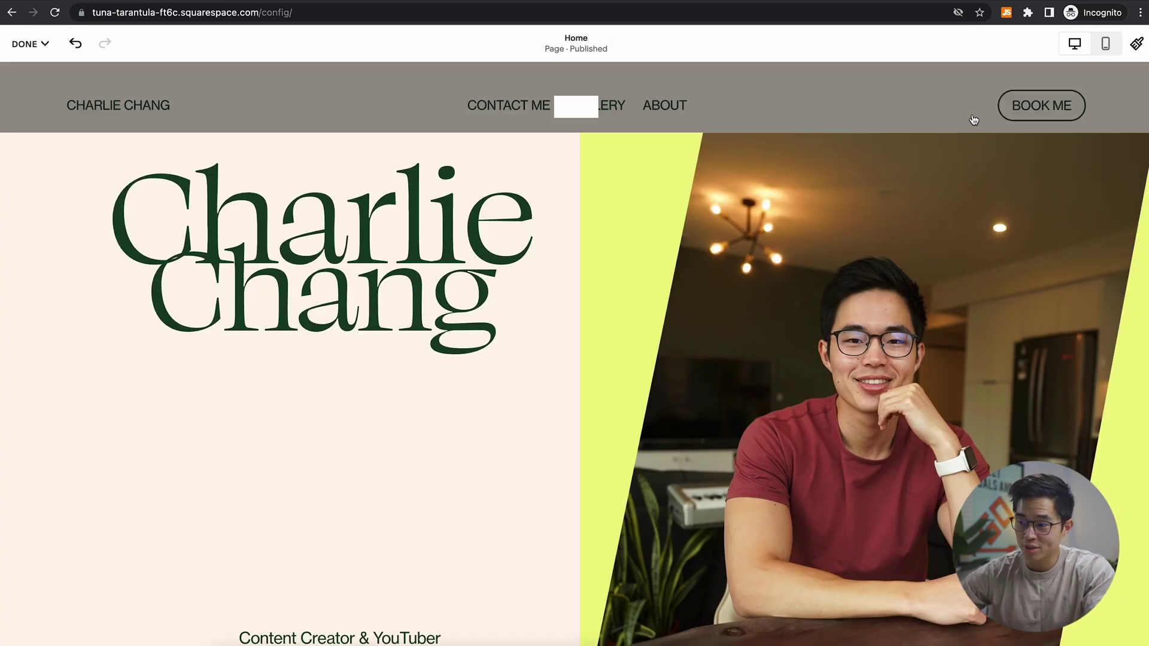
click(681, 109)
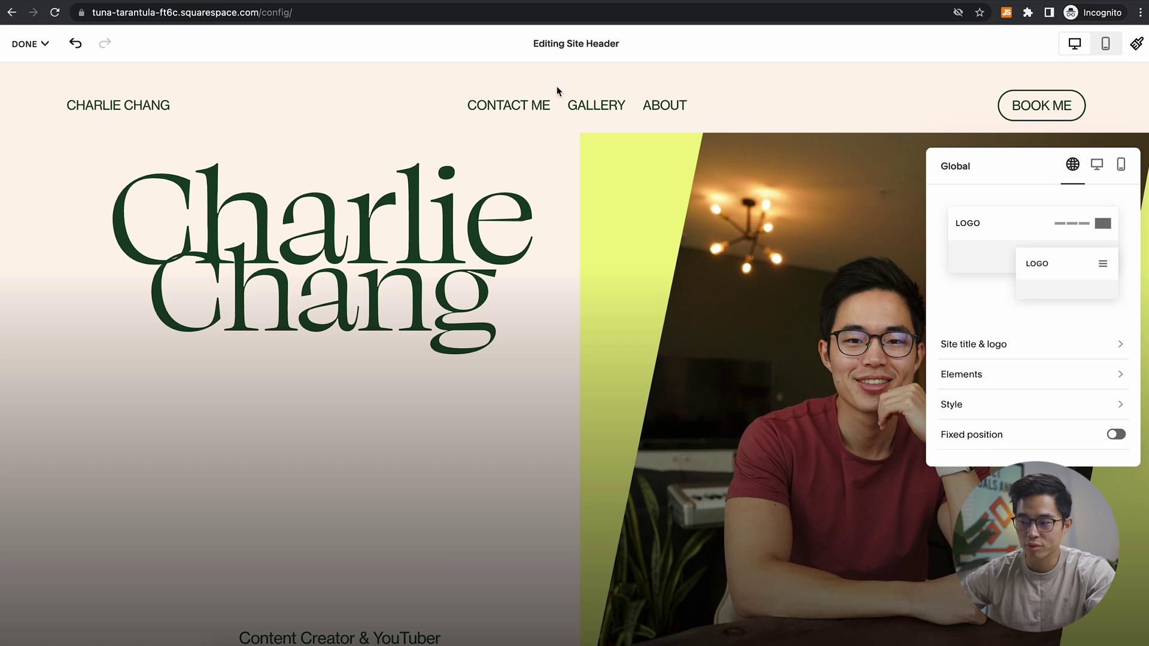
click(27, 44)
click(27, 44)
click(27, 45)
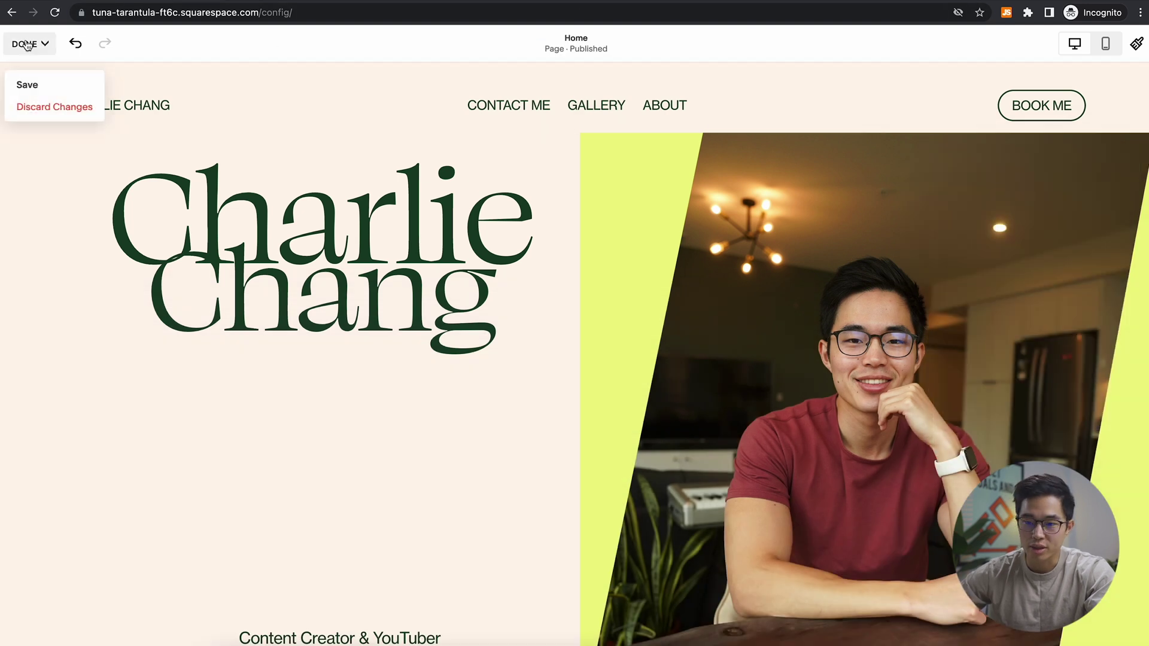
click(28, 85)
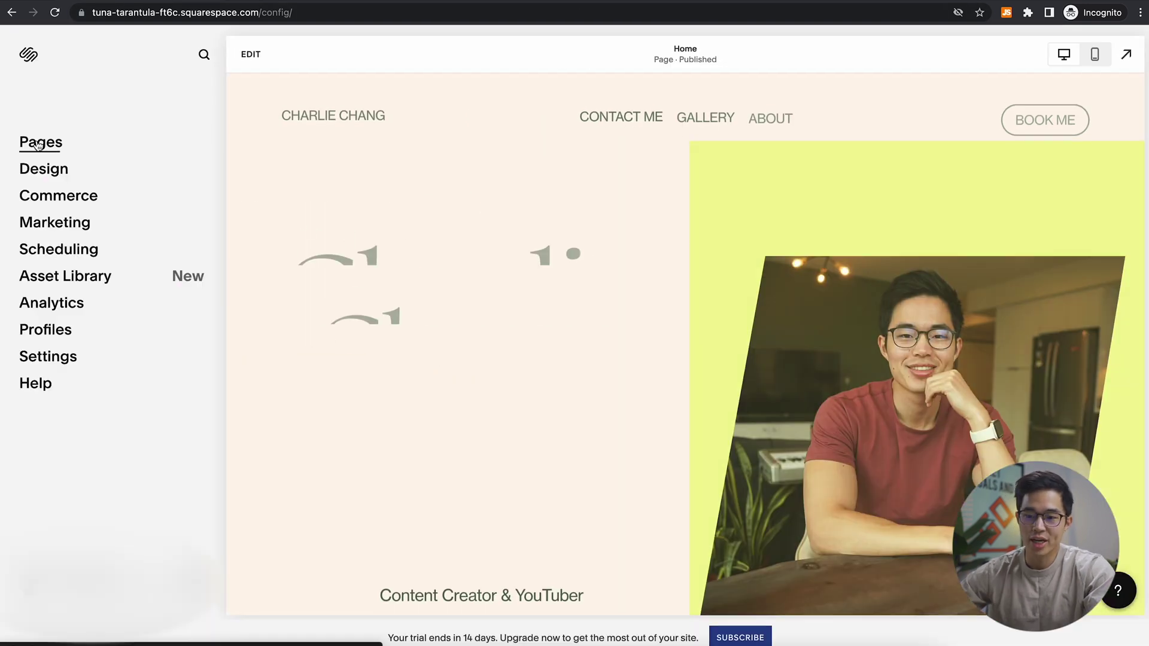
Open the About page under Main Navigation and scroll through its template content.
click(36, 142)
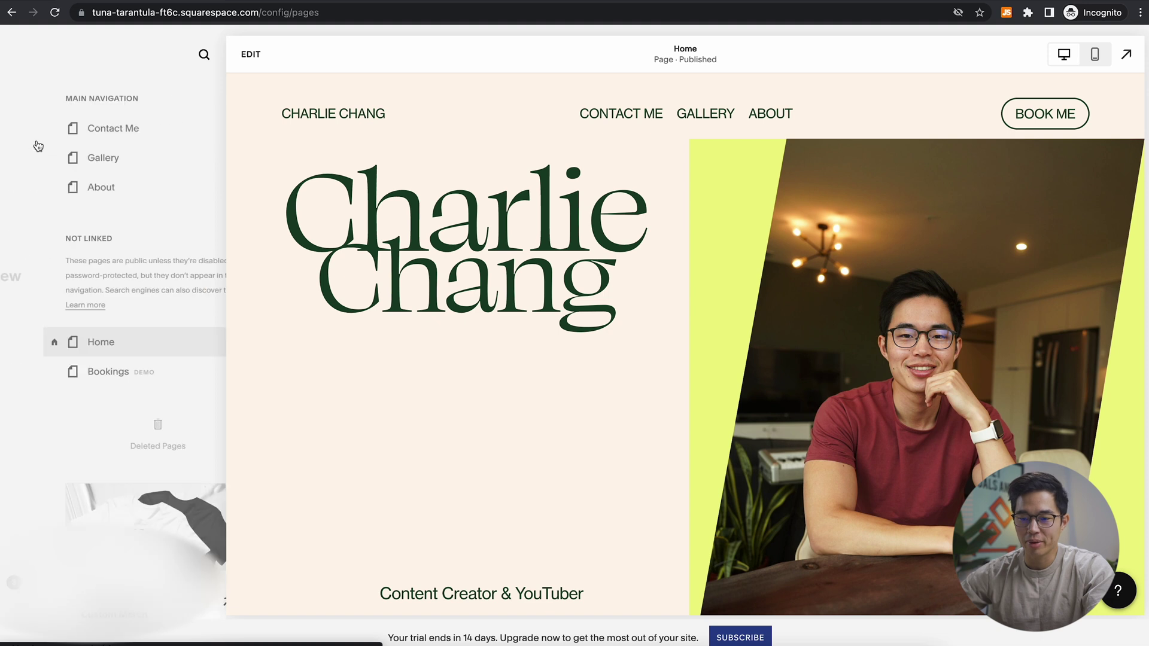
click(102, 185)
scroll(696, 277, down, 8)
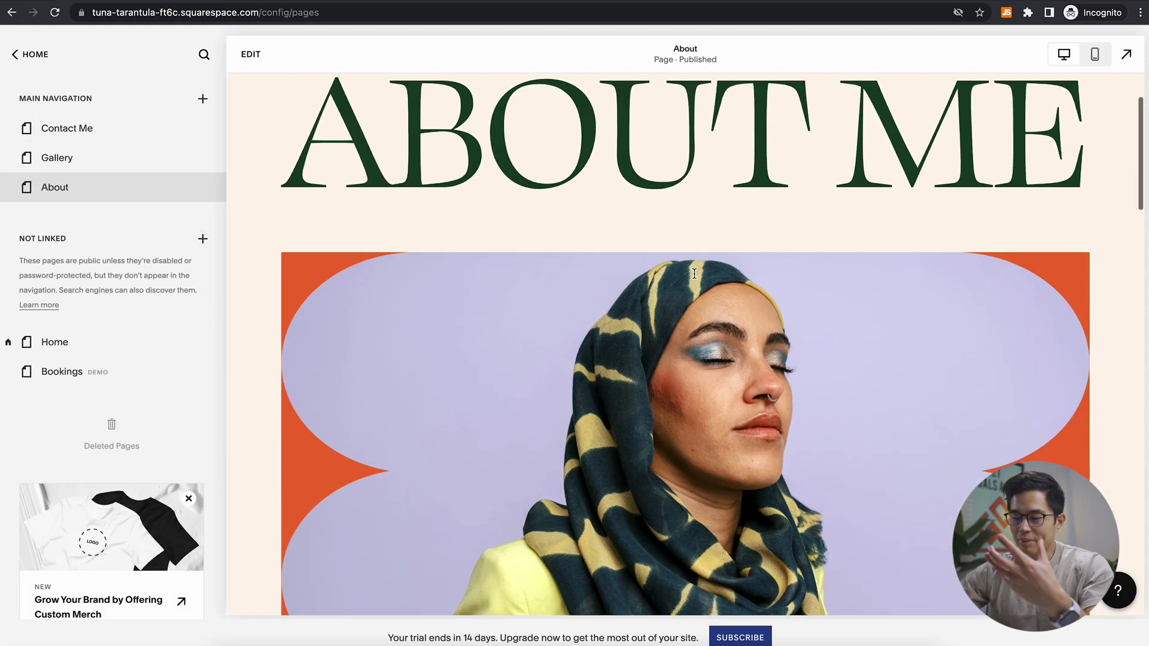
scroll(696, 279, down, 4)
scroll(694, 278, down, 4)
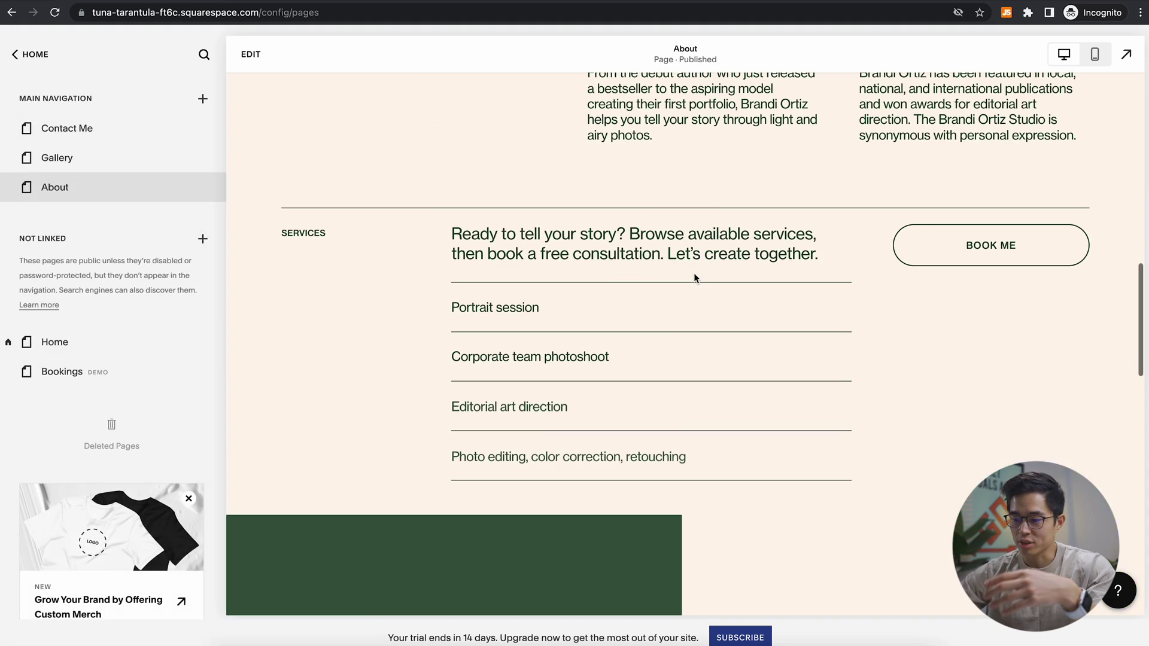
scroll(694, 273, down, 5)
scroll(713, 263, up, 15)
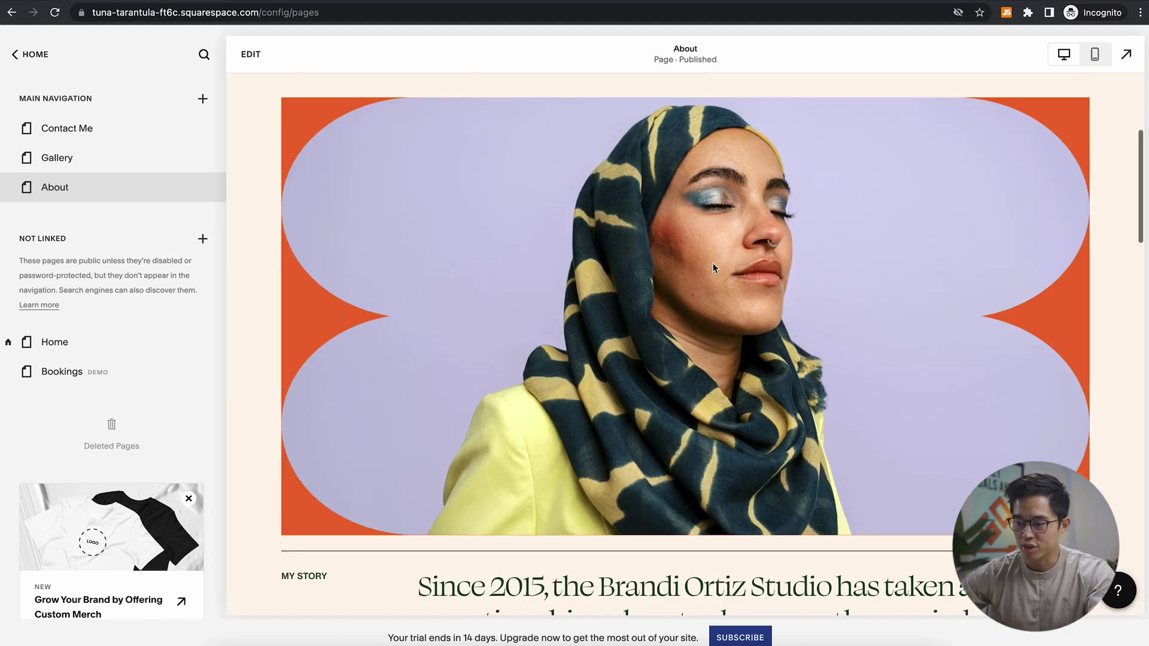
Replace the About page's scarf portrait with Studio-2.jpg from the image library.
click(702, 277)
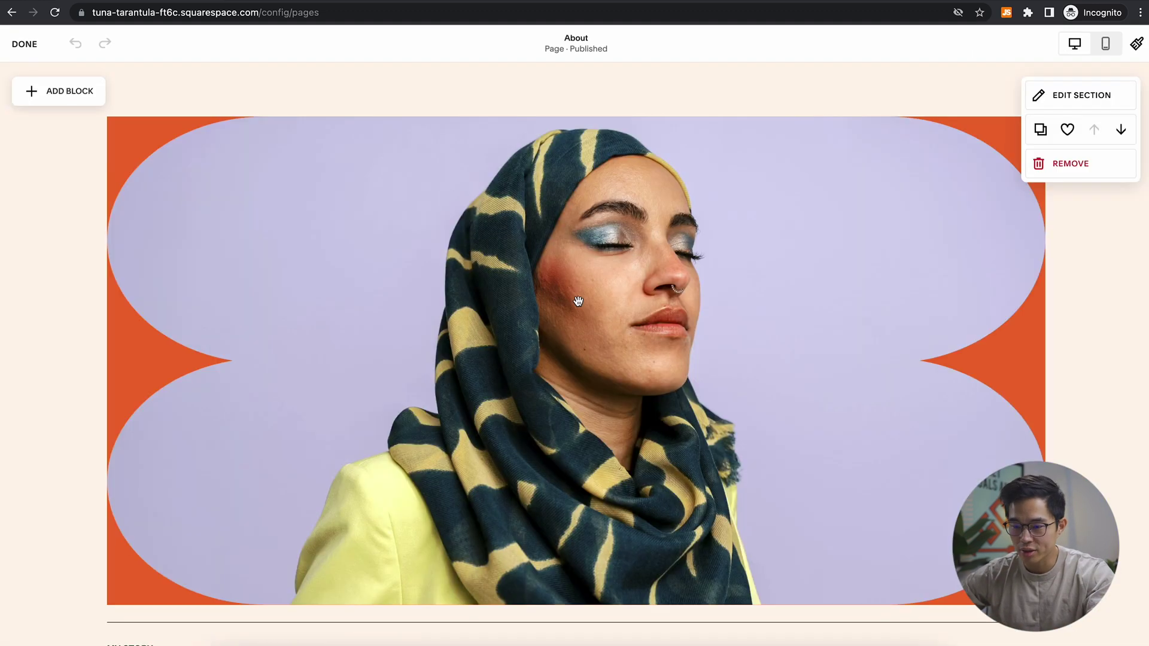
click(733, 173)
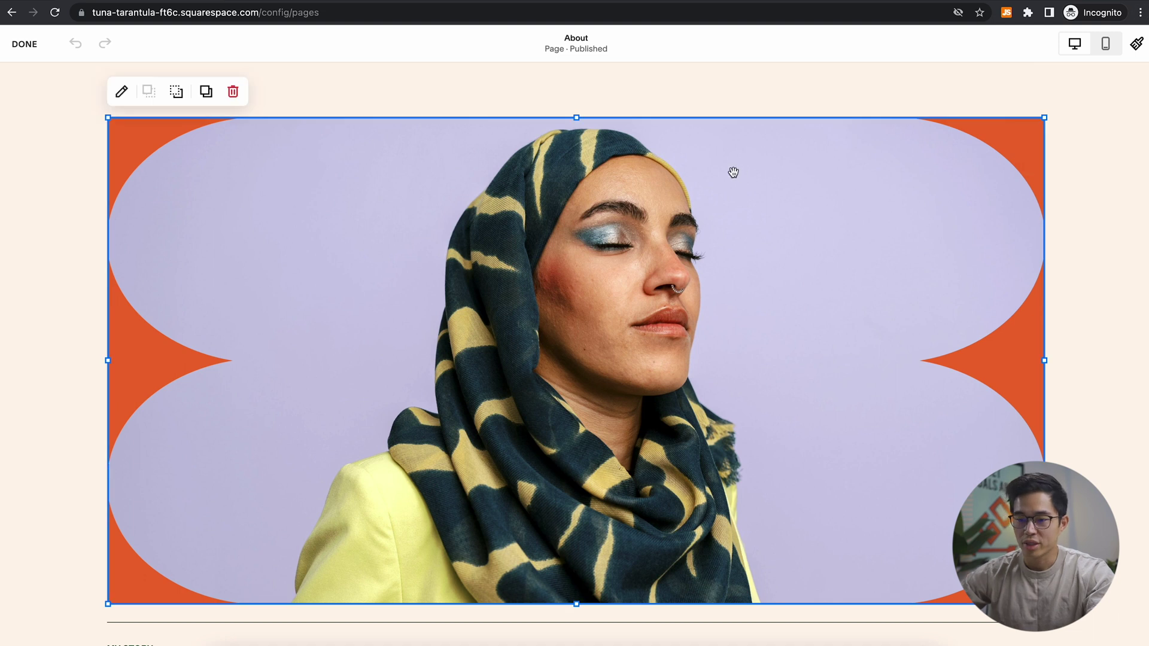
click(124, 94)
click(967, 286)
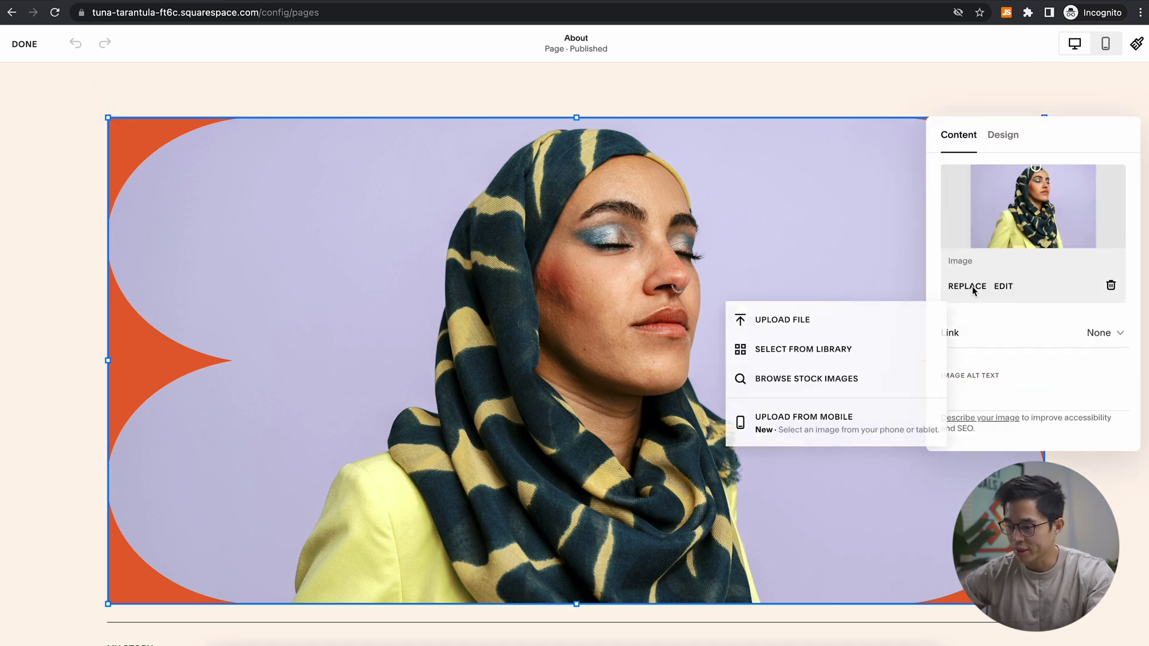
click(772, 349)
scroll(671, 445, down, 1)
scroll(658, 430, up, 1)
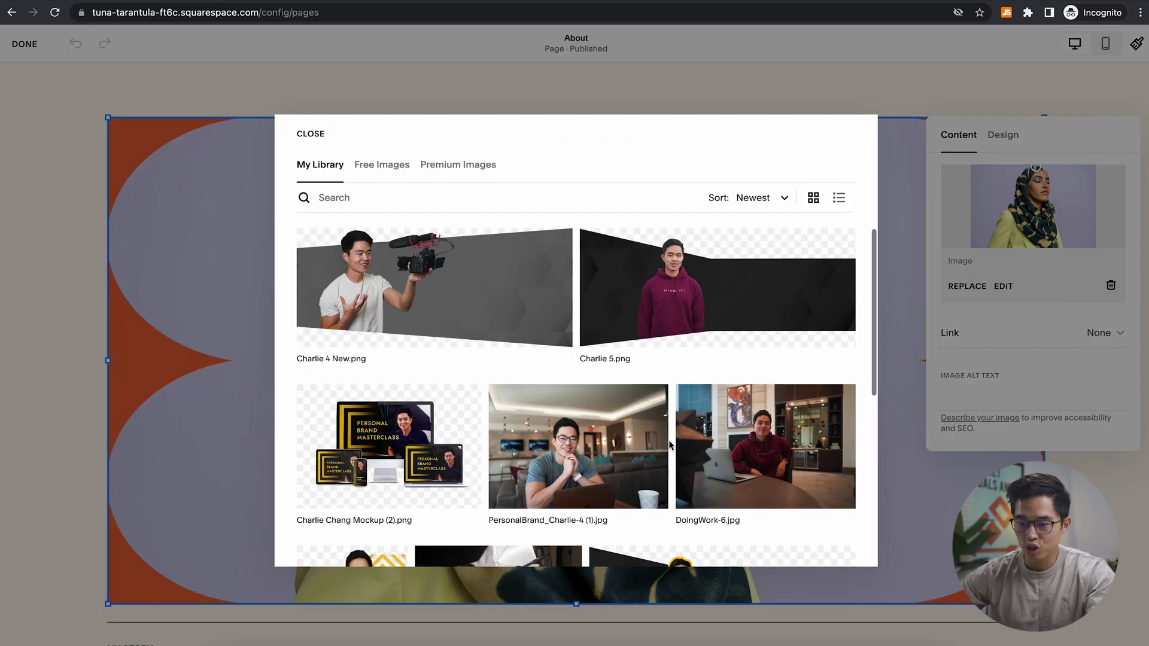
scroll(617, 398, down, 4)
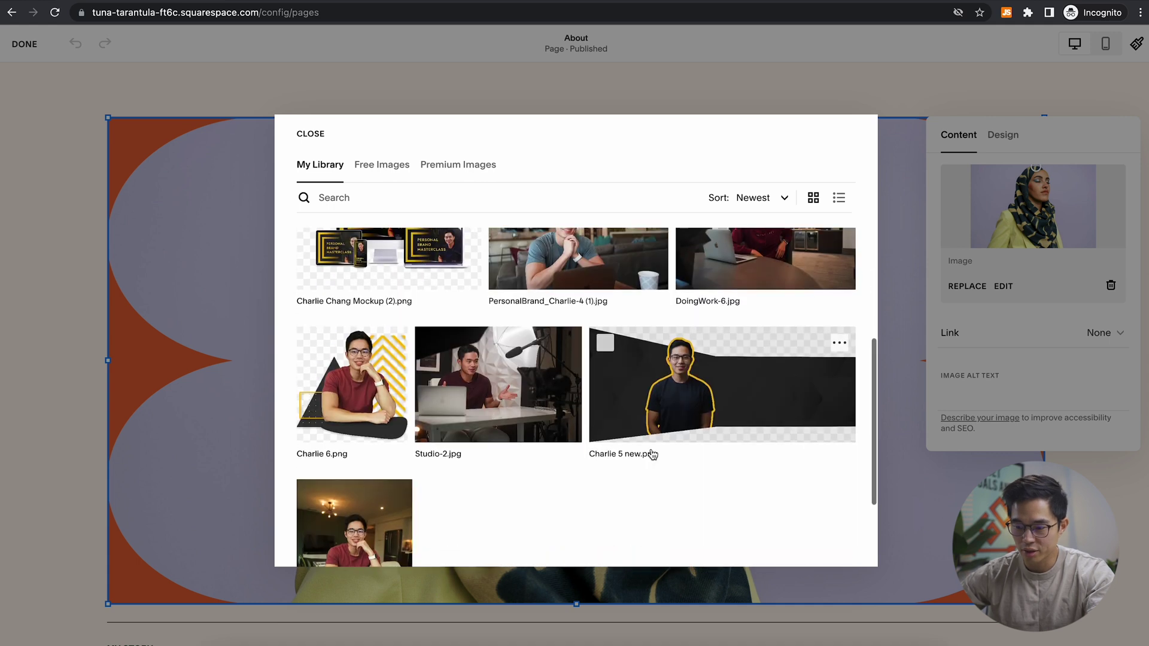
scroll(653, 452, up, 1)
double_click(489, 453)
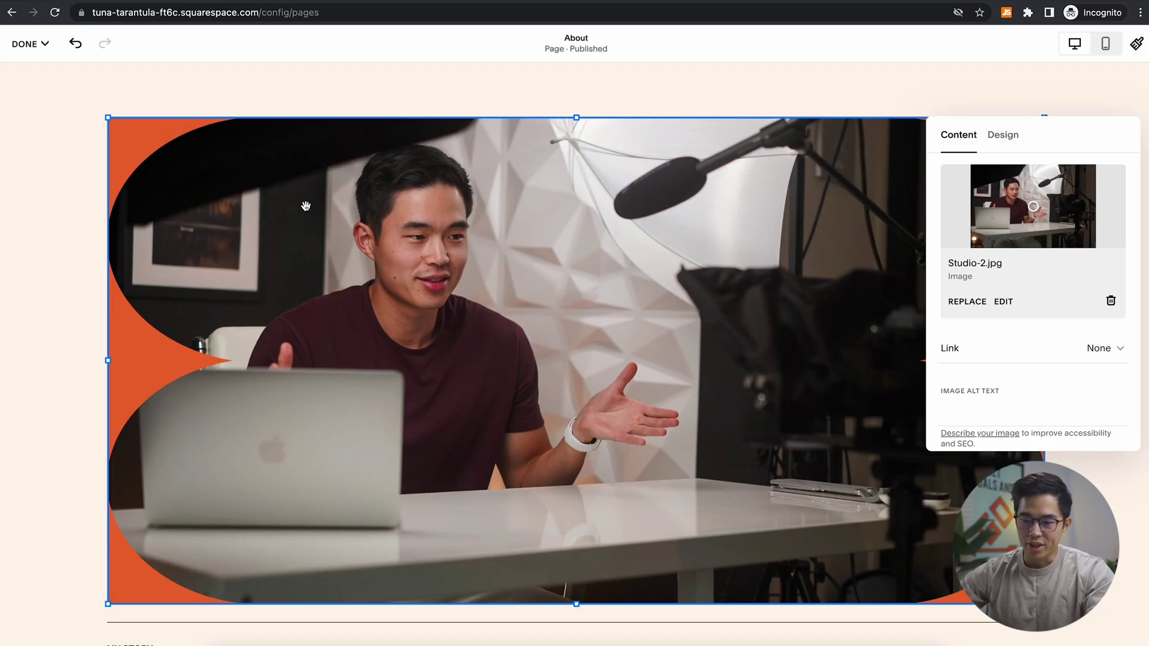
click(110, 128)
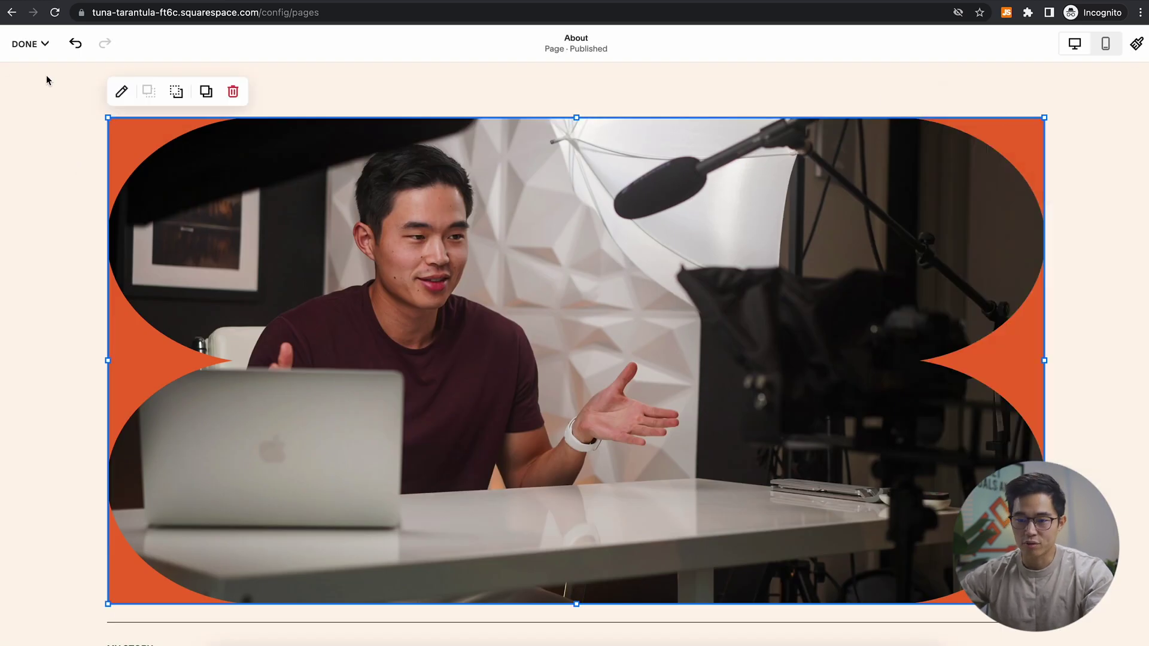
Try fill and fit on Studio-2.jpg, then keep it in the blob shape.
click(123, 92)
click(1003, 135)
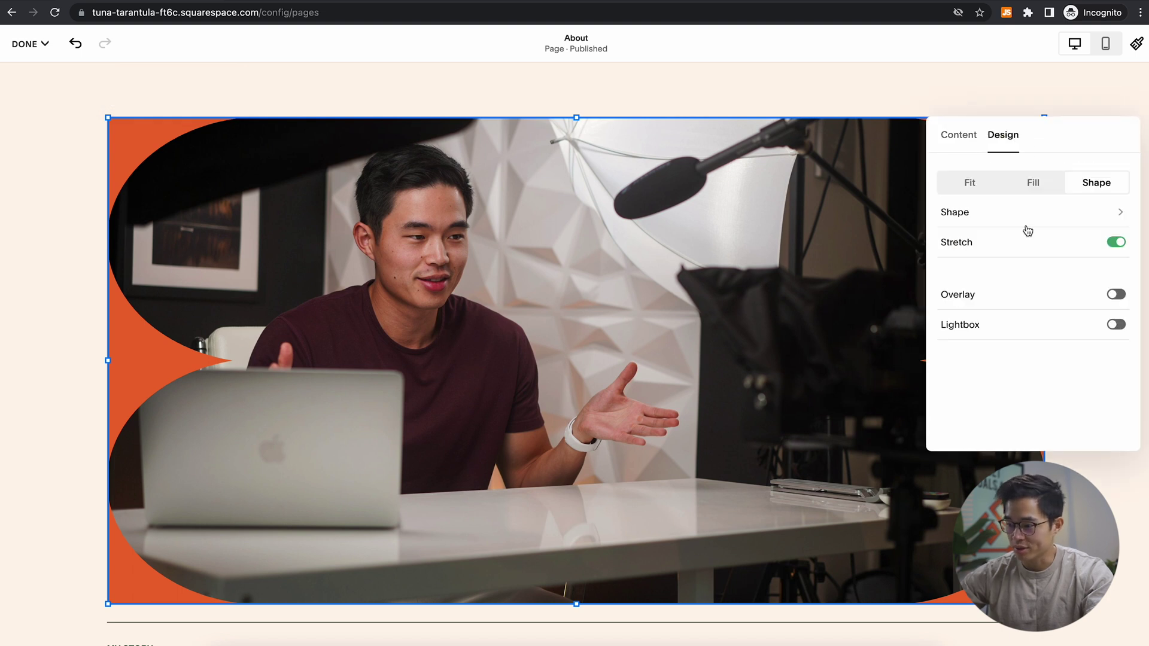
click(1039, 189)
click(969, 182)
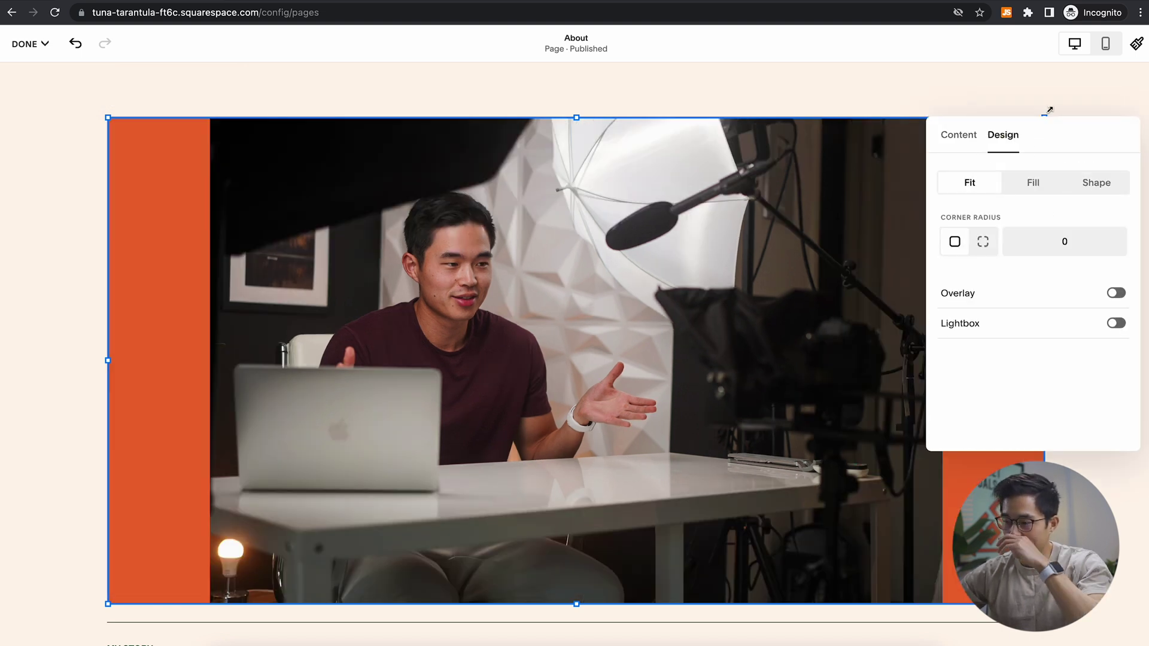
click(1039, 190)
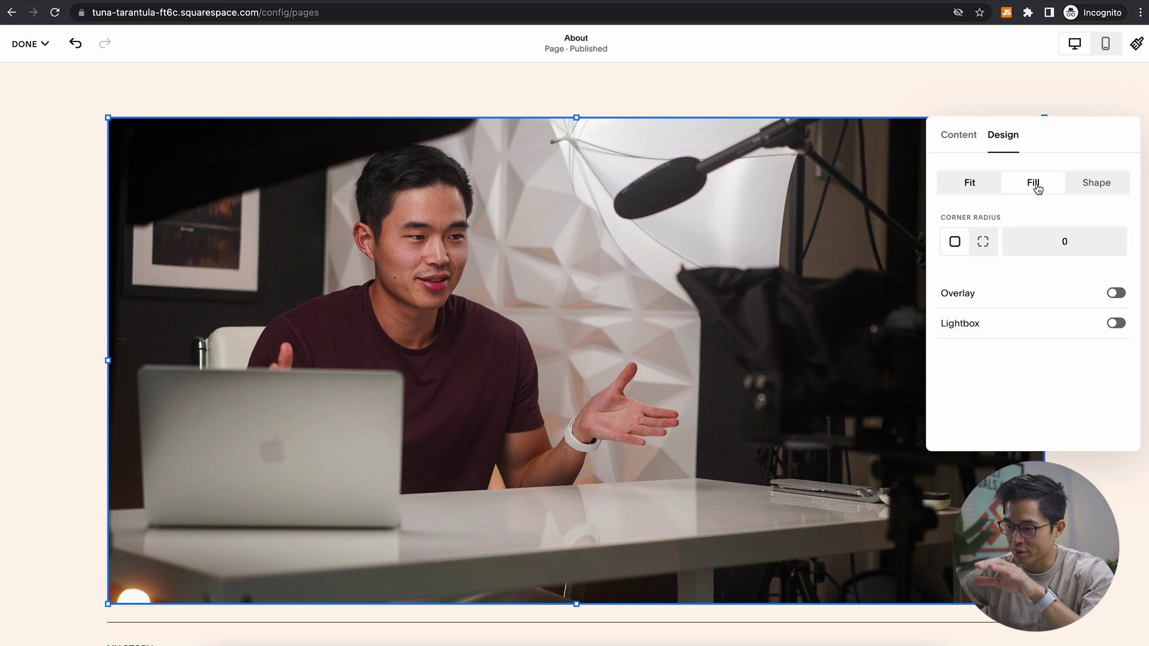
click(1094, 186)
click(1013, 86)
scroll(489, 188, down, 8)
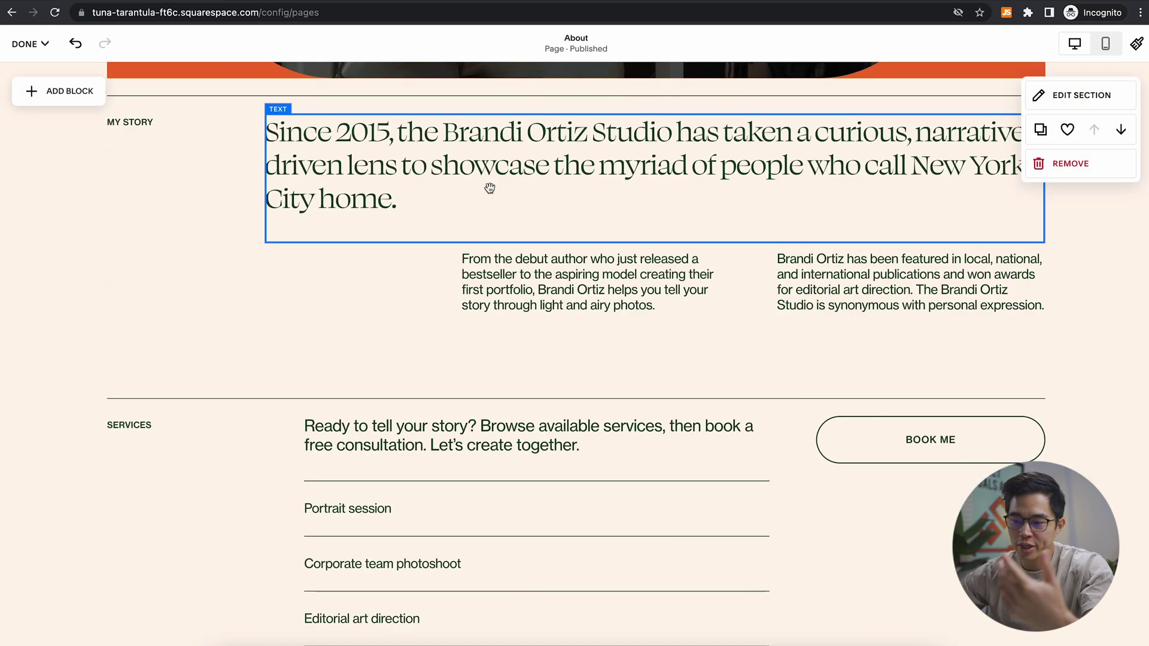
click(489, 189)
drag(436, 204, 214, 97)
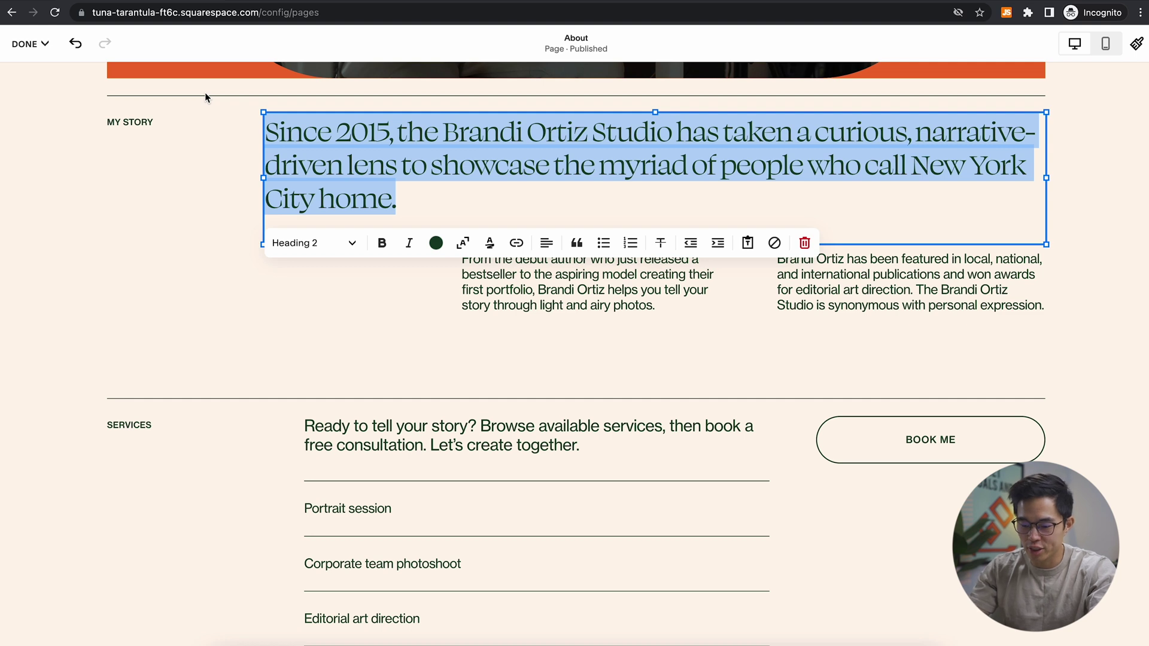
text(Since 1992, Charlie has been alive.)
click(299, 251)
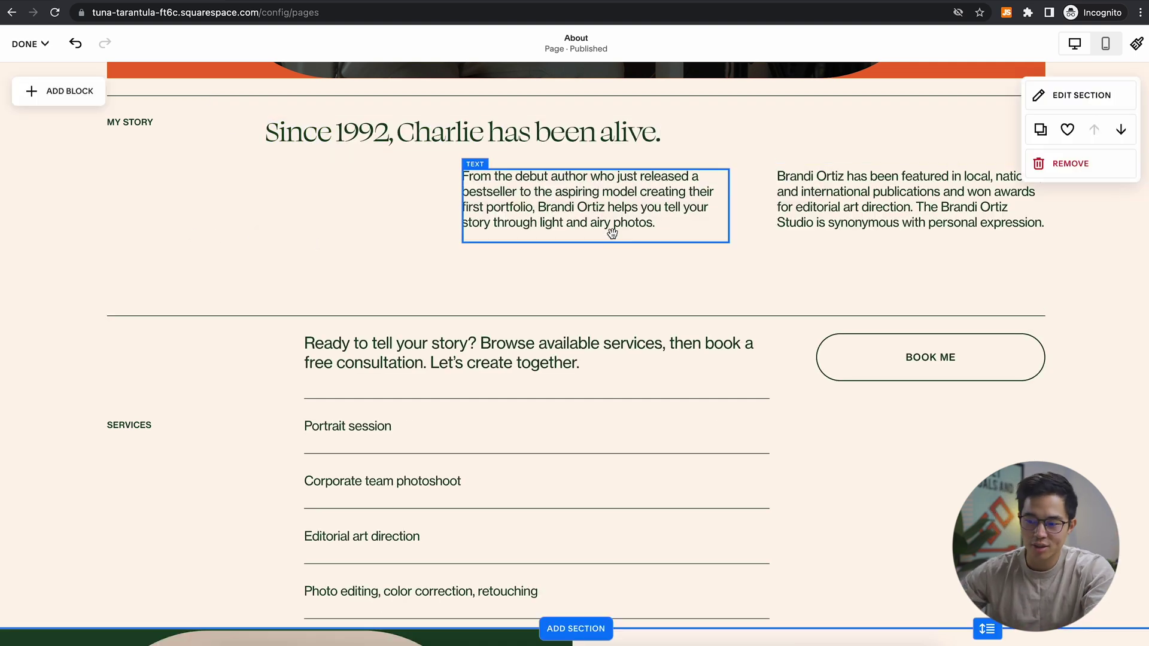
scroll(697, 303, down, 2)
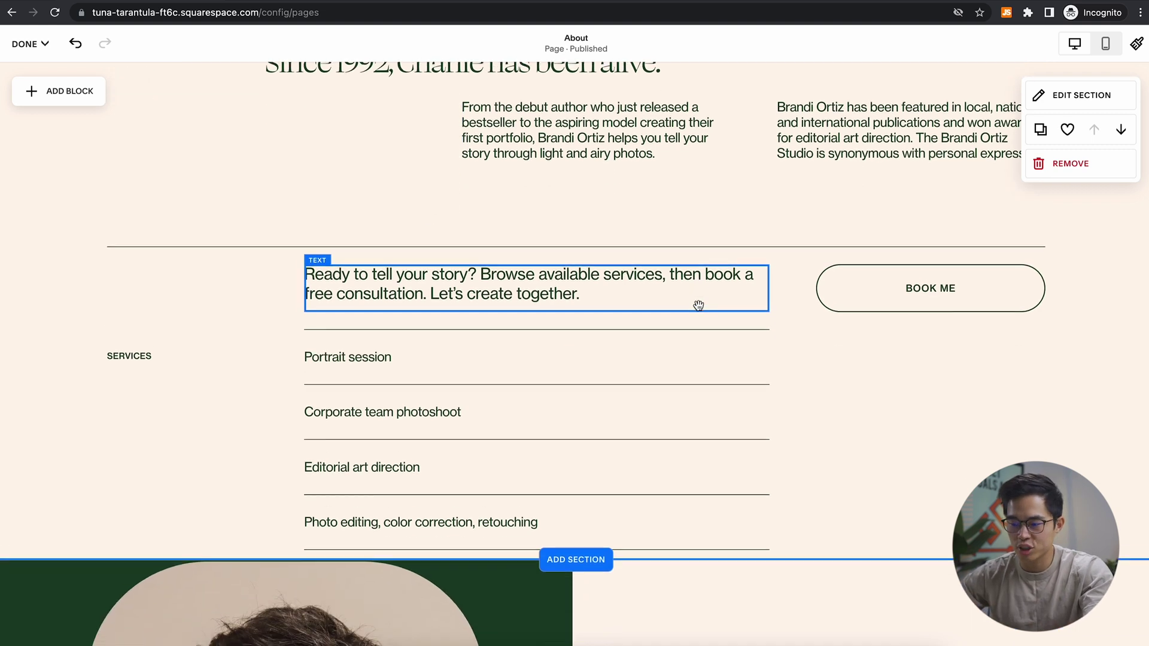
scroll(757, 160, up, 3)
scroll(733, 277, down, 5)
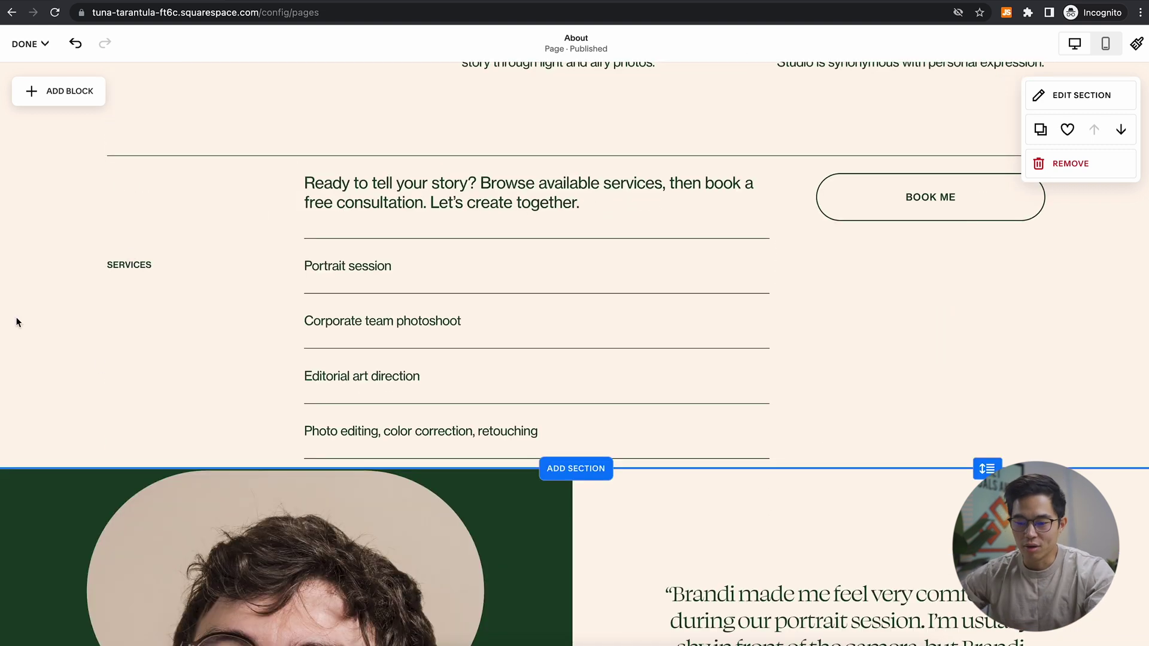
scroll(629, 261, down, 4)
scroll(511, 426, down, 4)
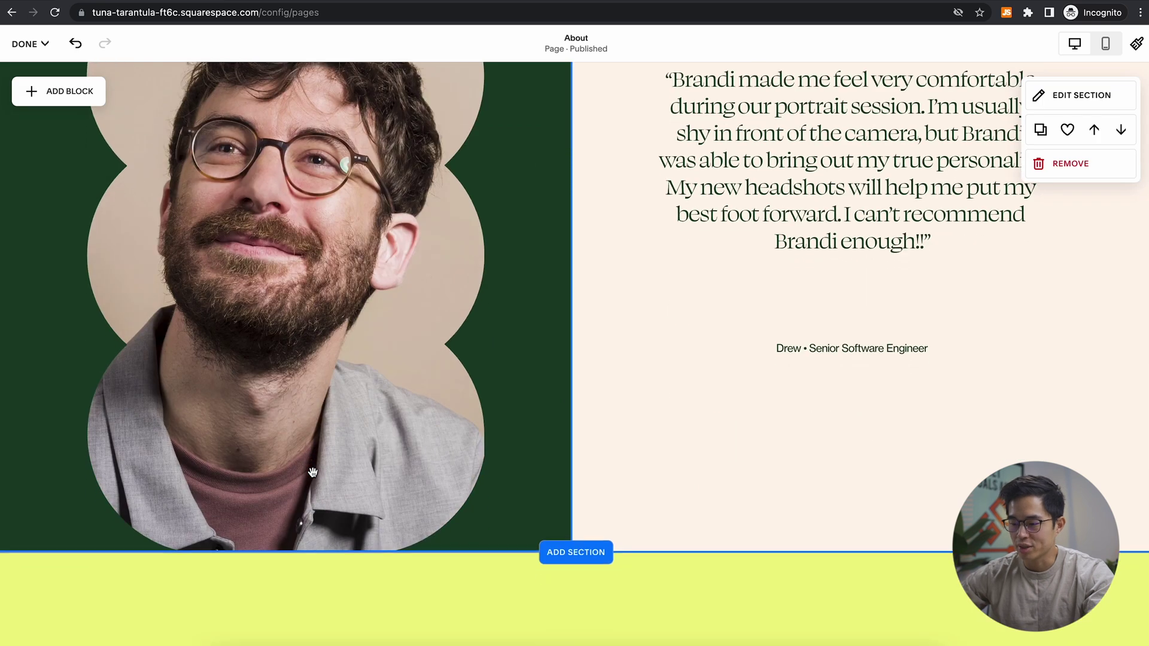
scroll(837, 345, up, 3)
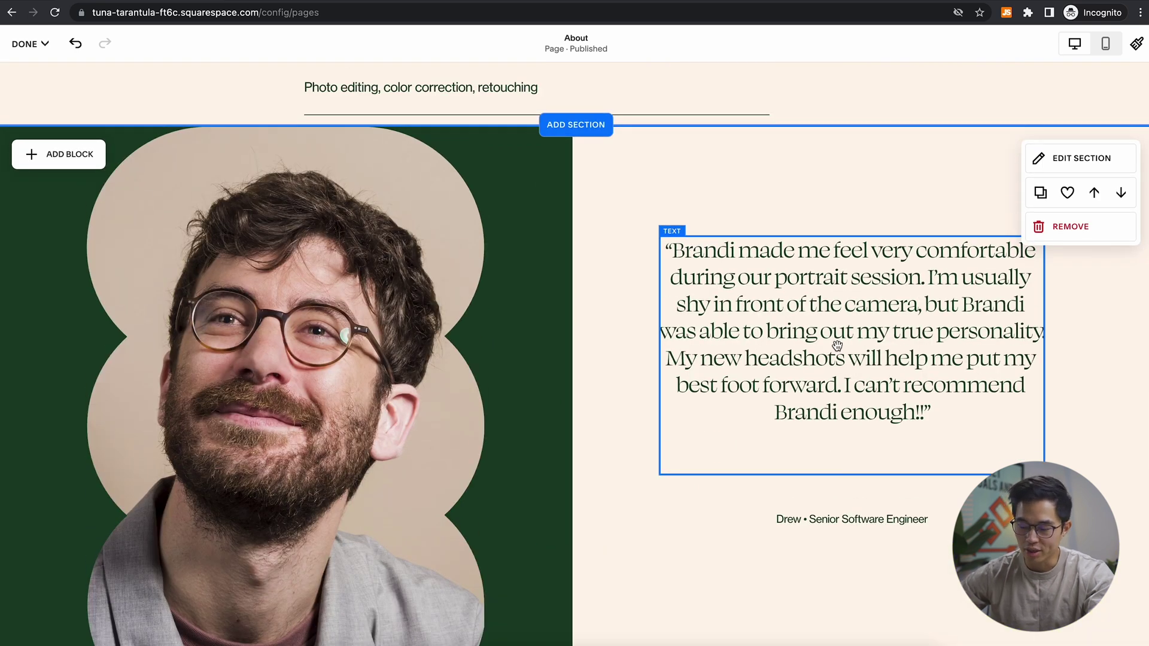
scroll(837, 346, down, 10)
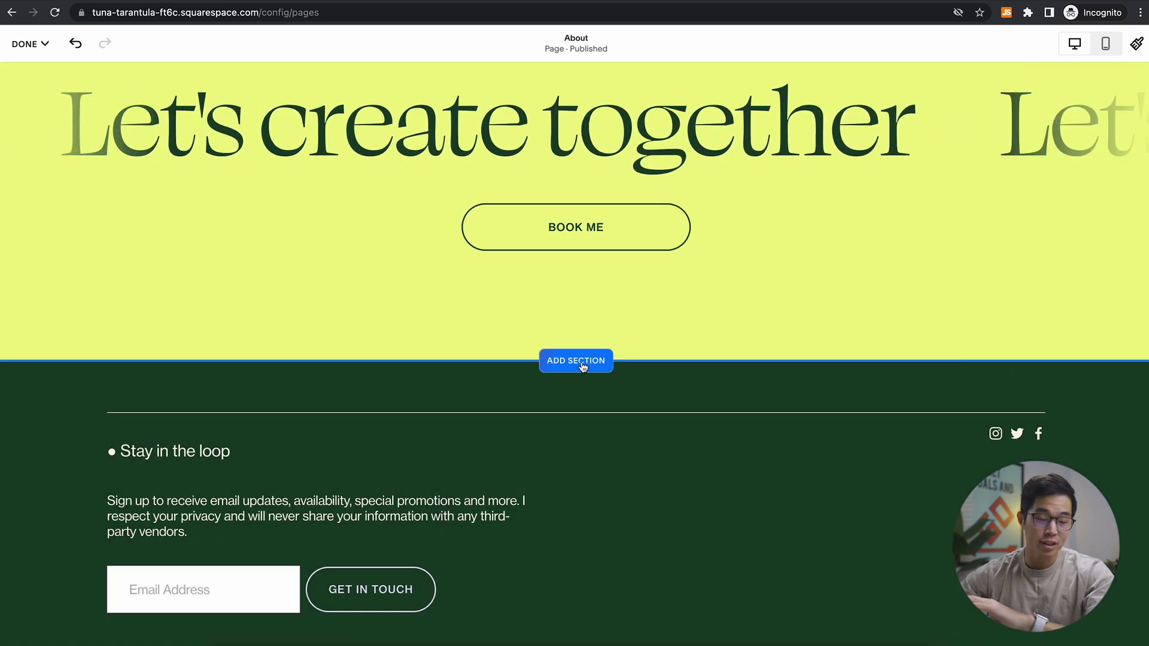
scroll(583, 366, up, 20)
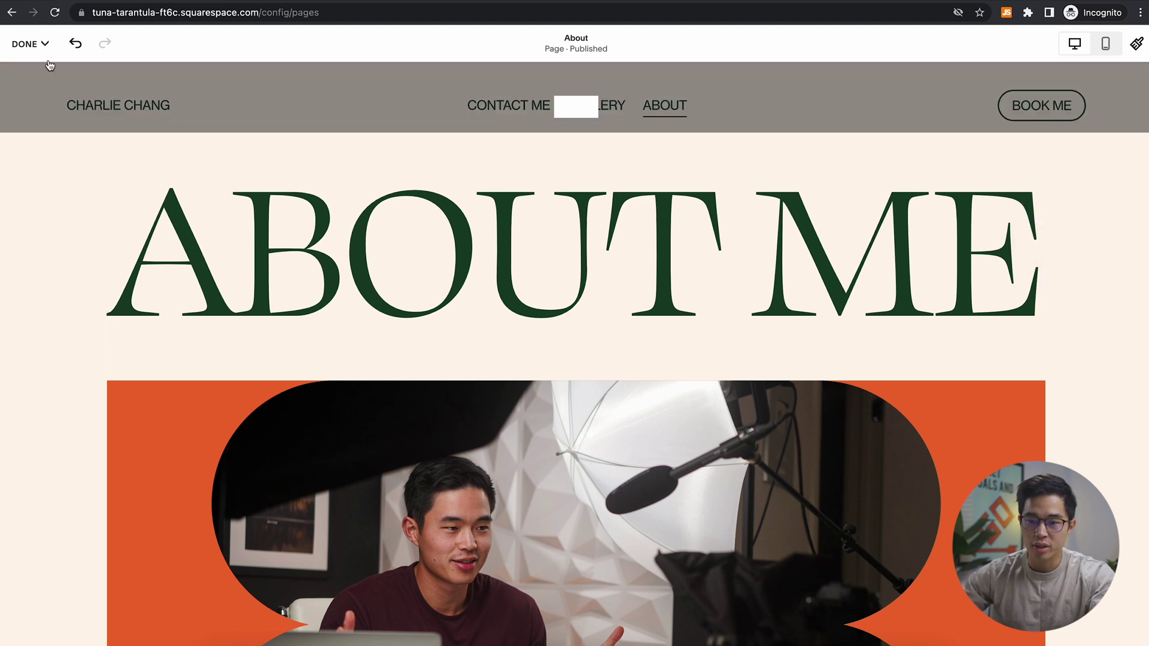
click(26, 44)
Save the About page edits and switch the preview to the mobile layout.
click(29, 85)
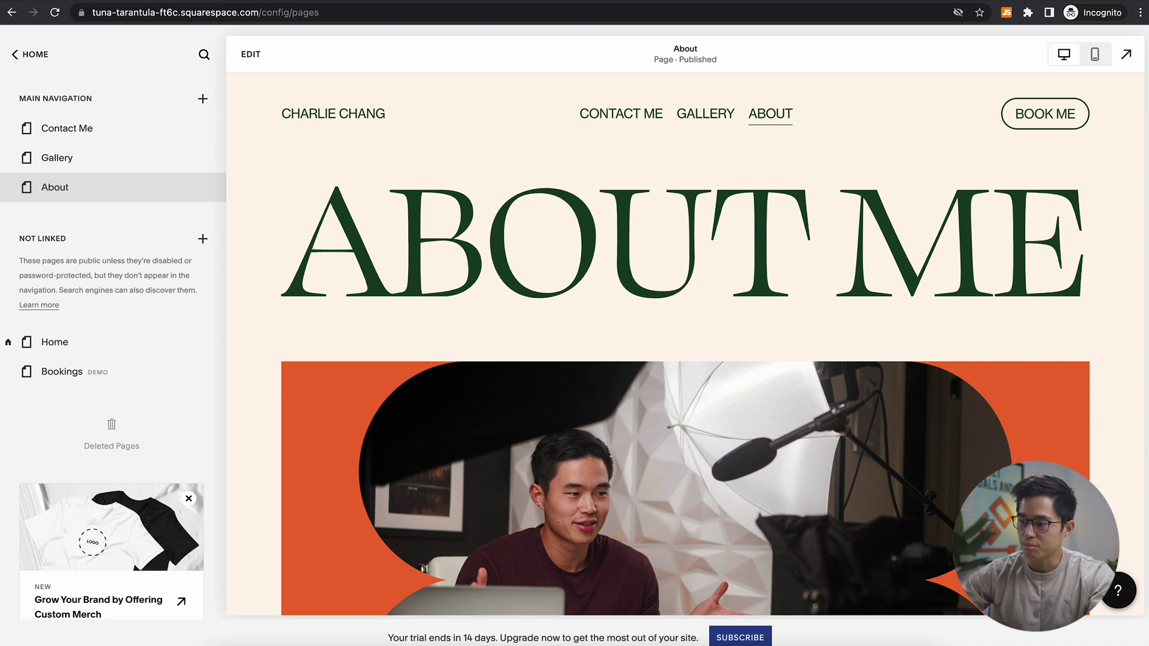
click(1095, 54)
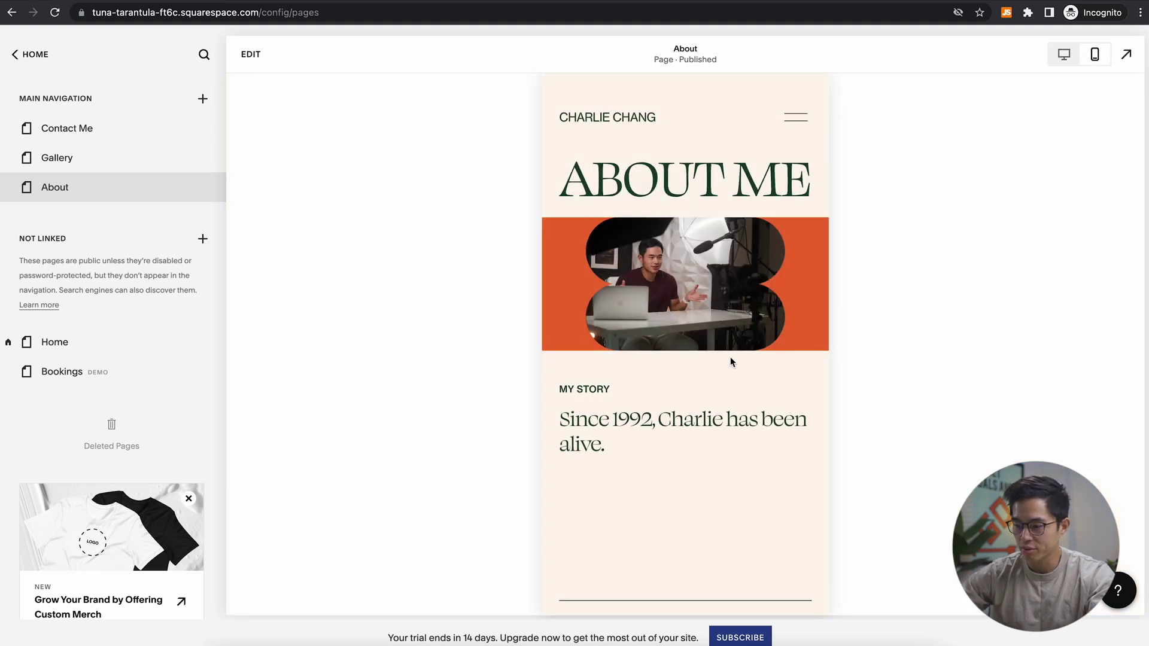
scroll(730, 357, down, 15)
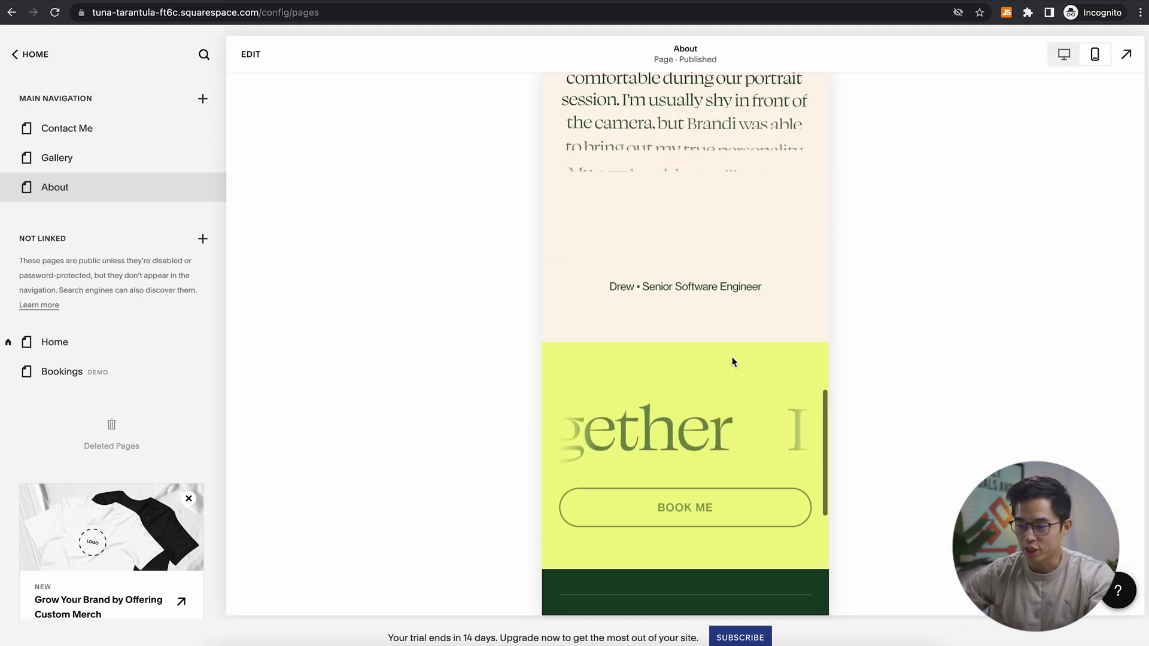
scroll(732, 361, up, 15)
Scroll through the mobile Home page, checking the name, slanted photo and 'Content Creator & YouTuber' subtitle.
click(590, 122)
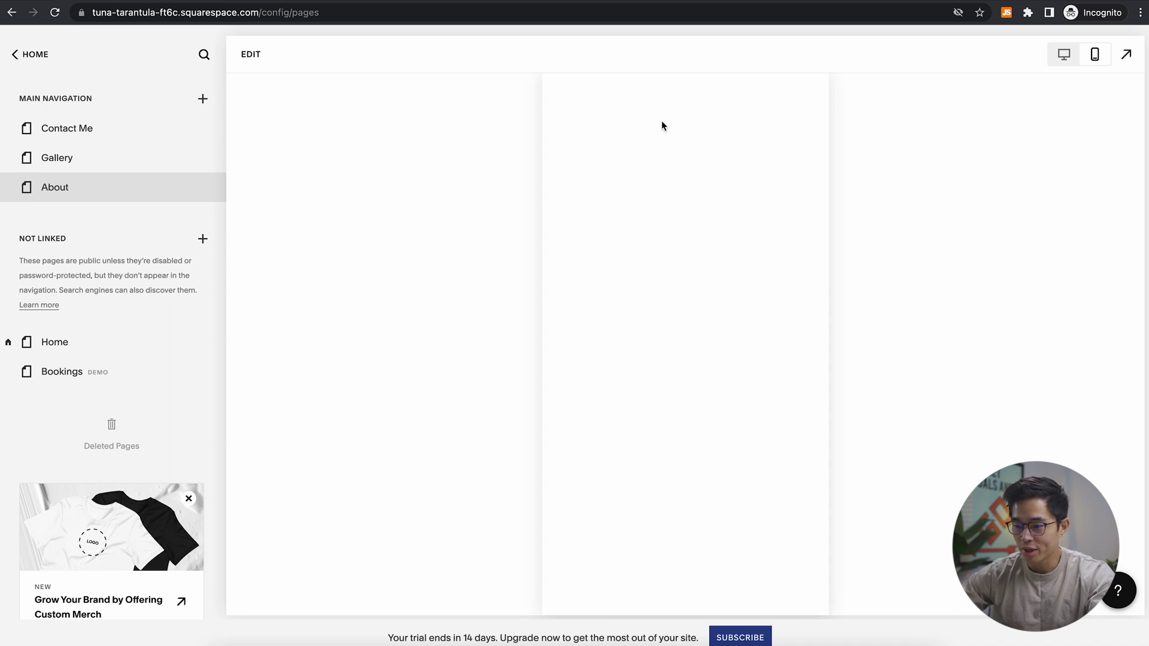
scroll(725, 311, down, 15)
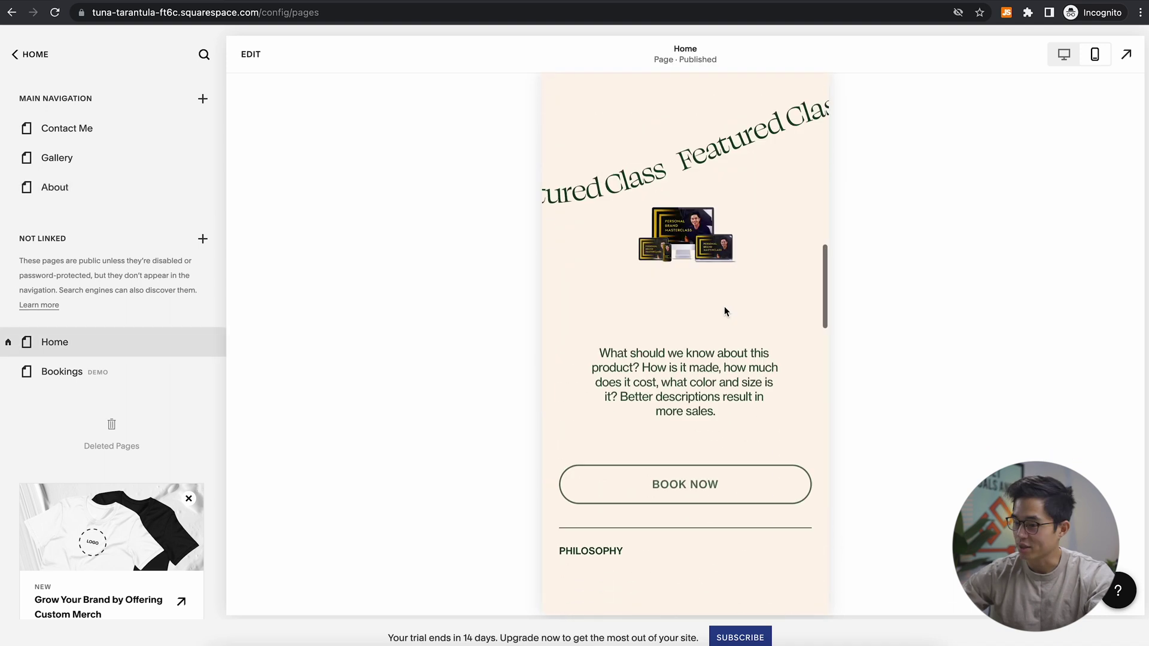
scroll(725, 312, down, 3)
scroll(548, 325, up, 5)
scroll(821, 236, down, 4)
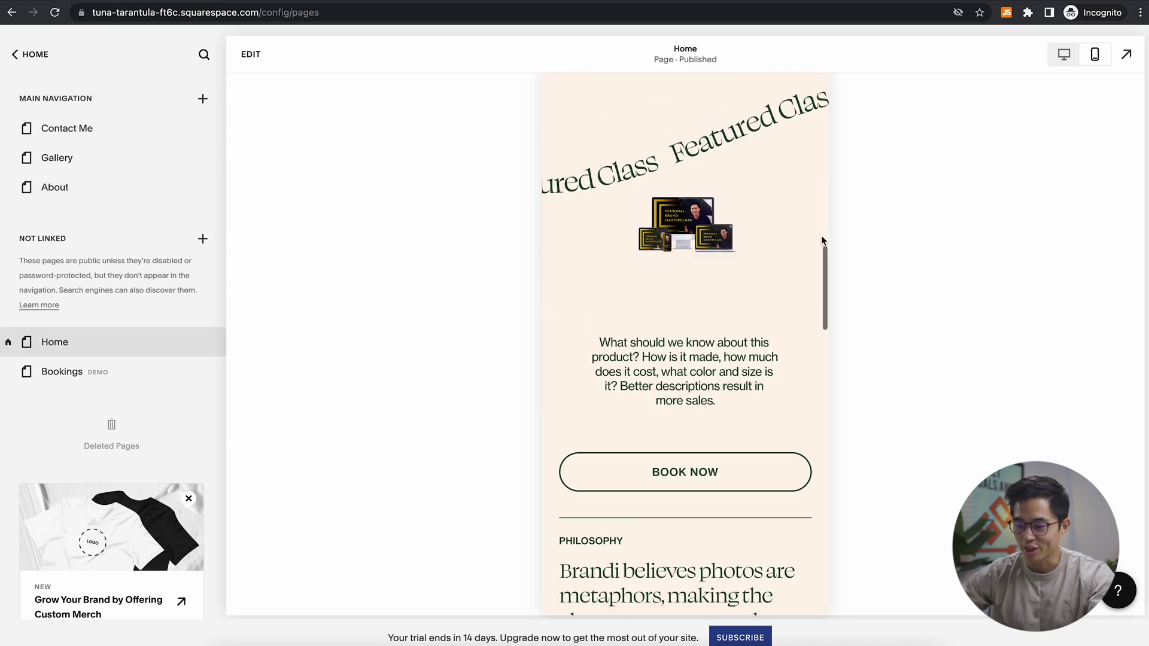
scroll(821, 235, down, 10)
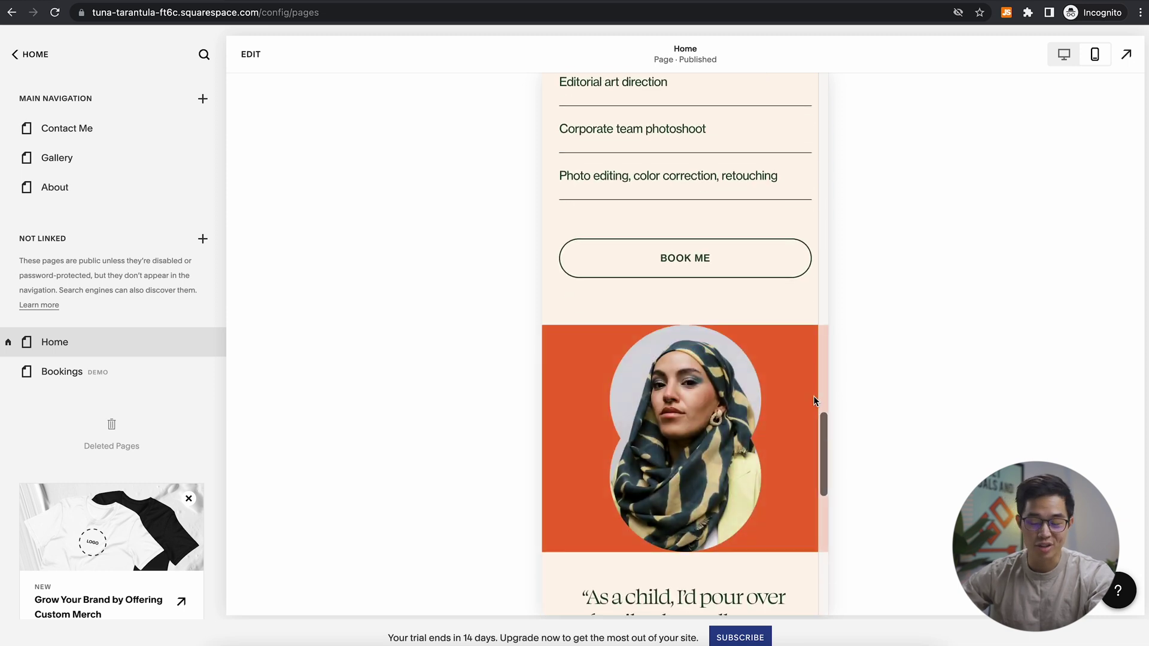
scroll(814, 398, down, 5)
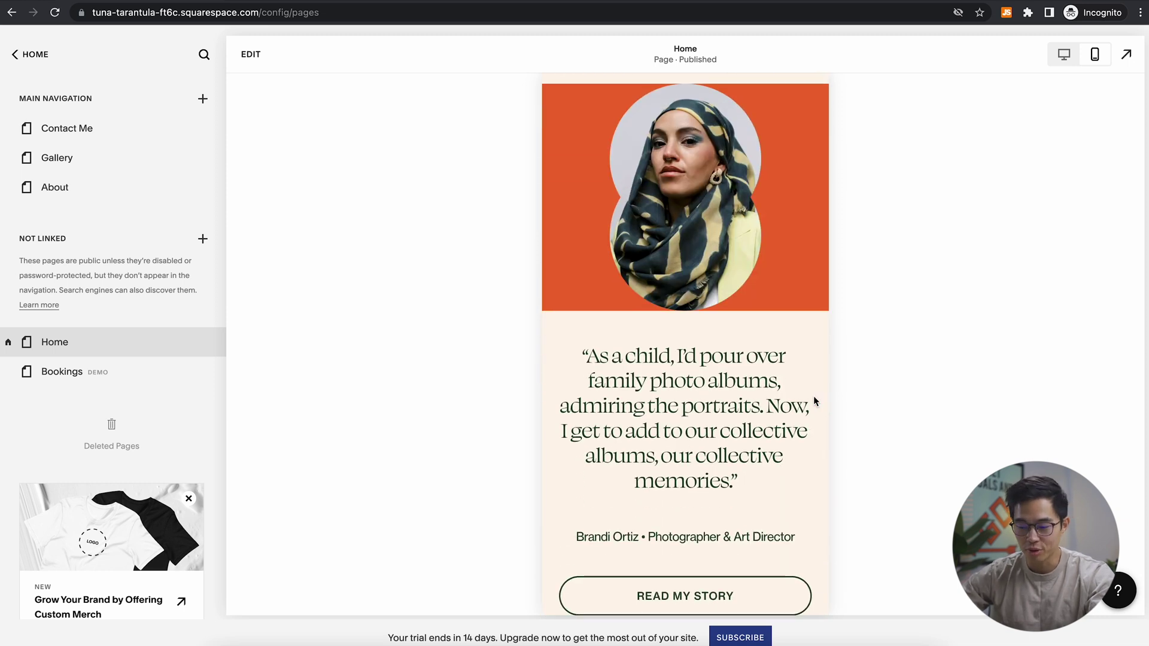
scroll(814, 396, down, 5)
scroll(814, 396, up, 10)
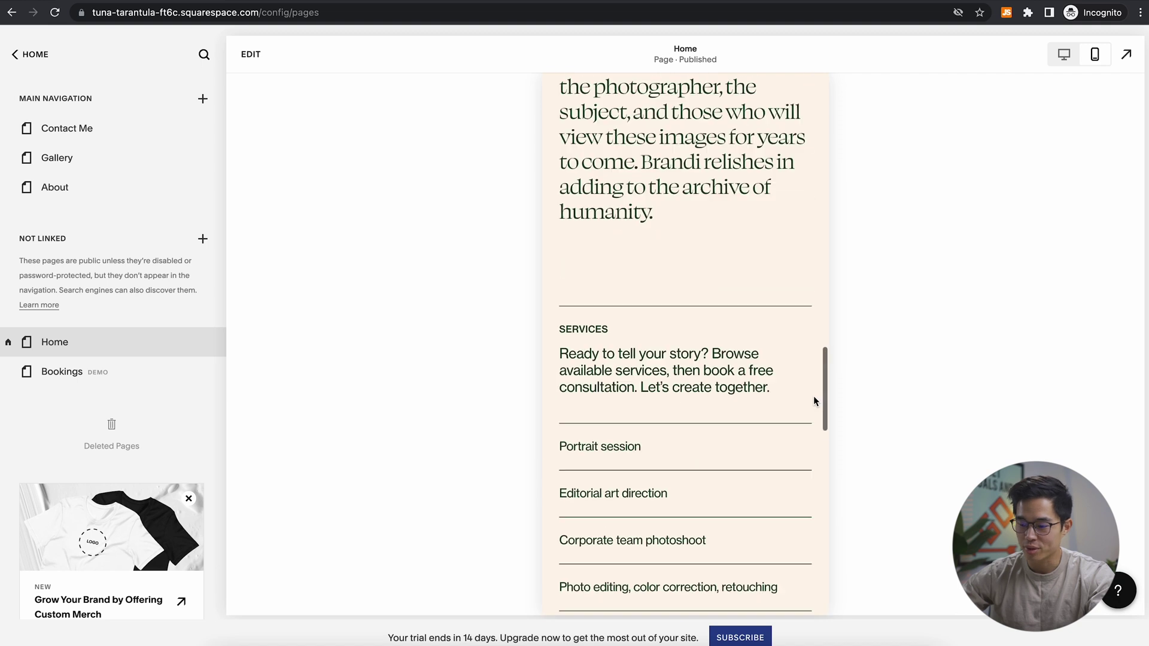
scroll(814, 396, up, 15)
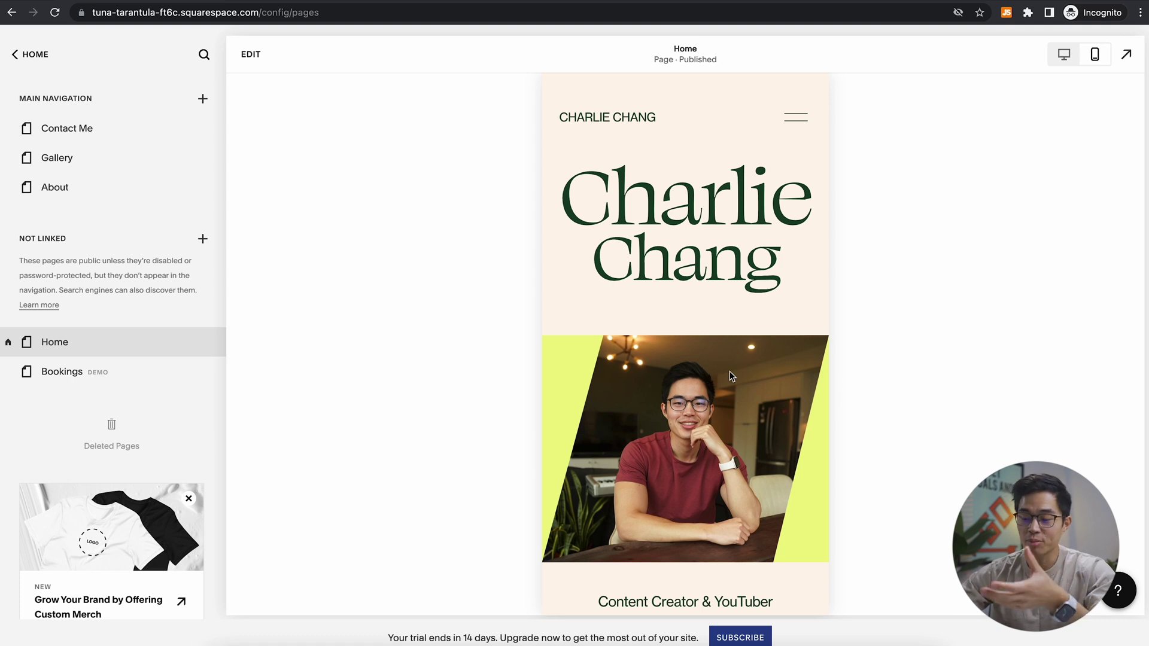
scroll(730, 376, down, 5)
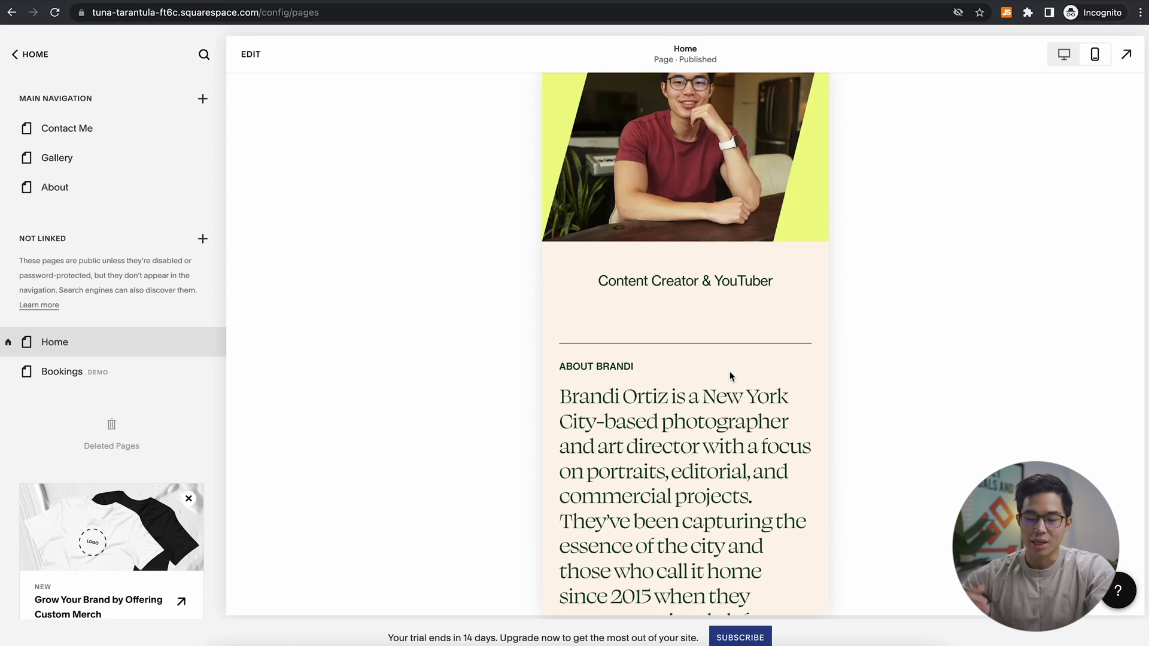
scroll(730, 371, up, 5)
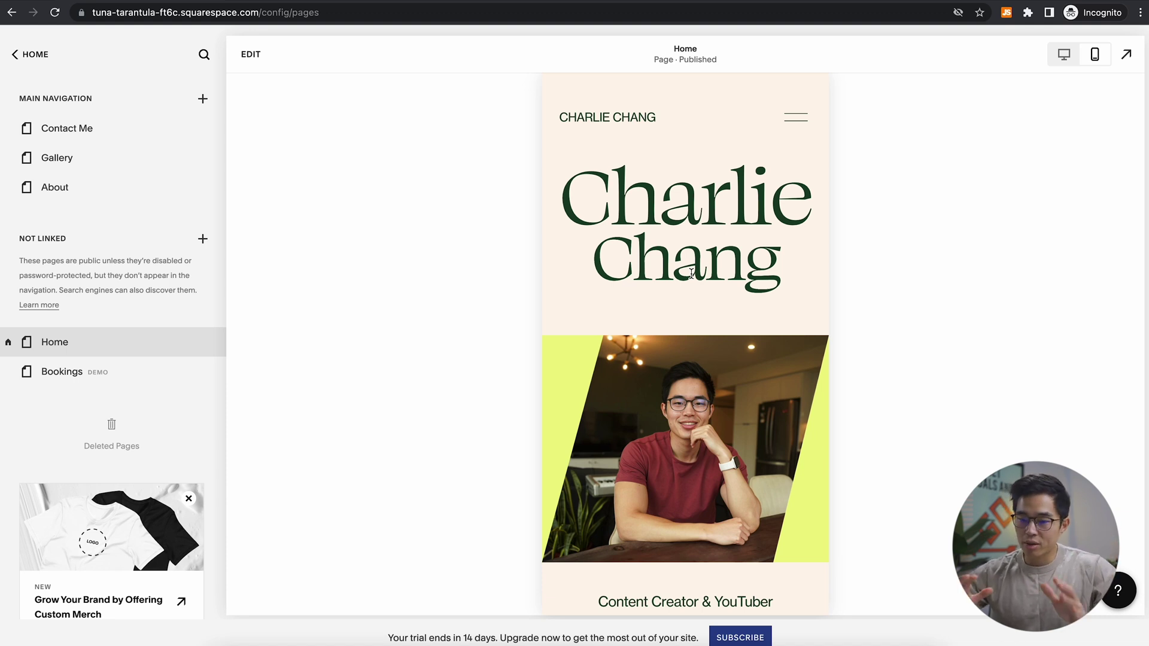
Look over the empty Analytics page, then return to the main menu with the desktop preview.
click(30, 54)
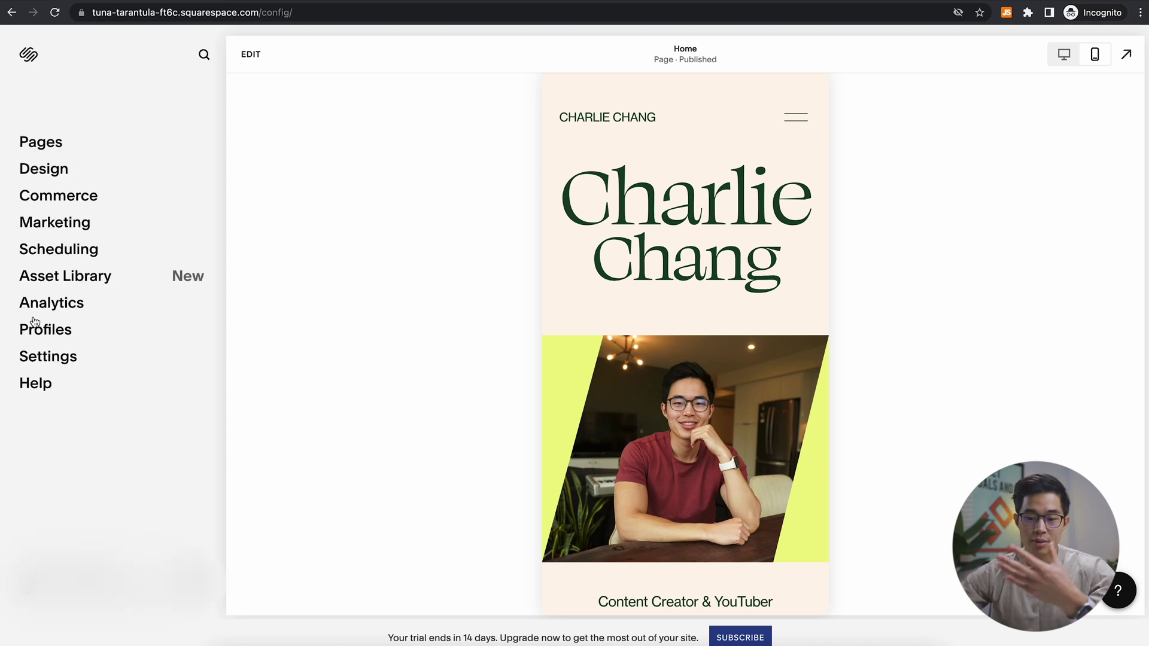
click(64, 304)
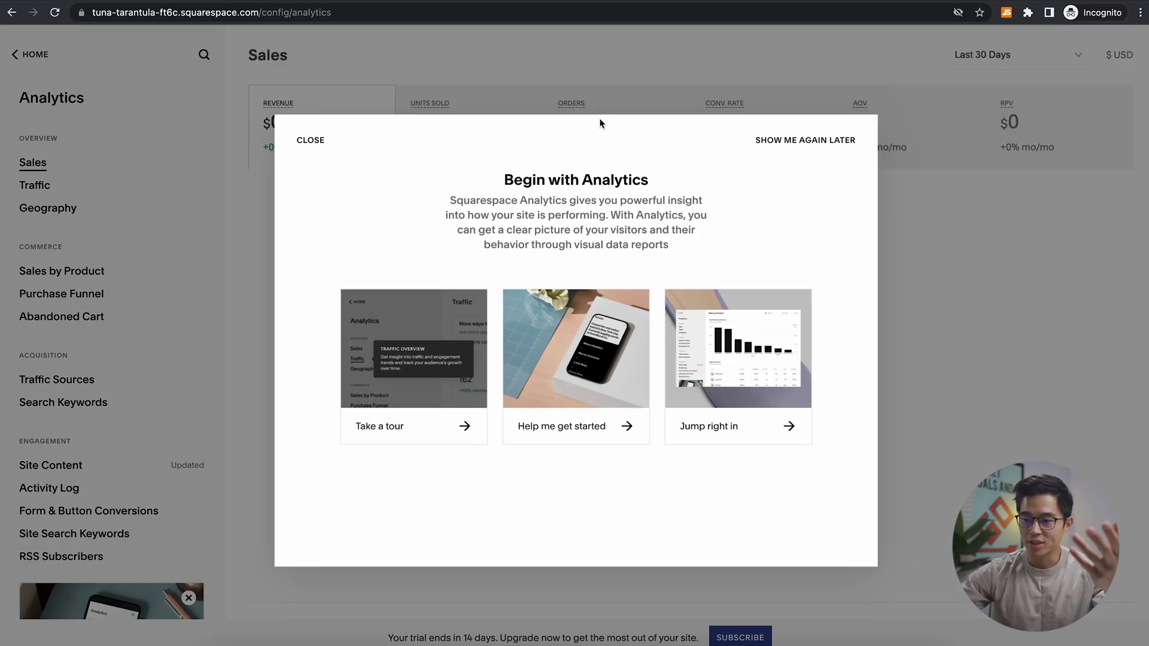
click(312, 140)
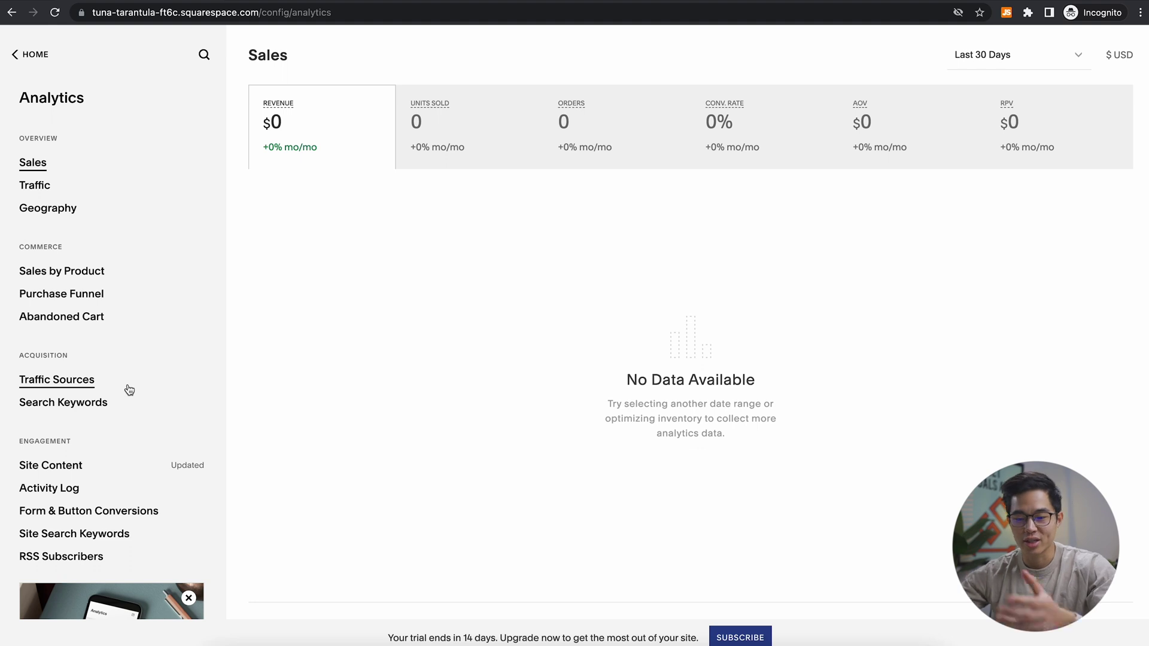
click(36, 54)
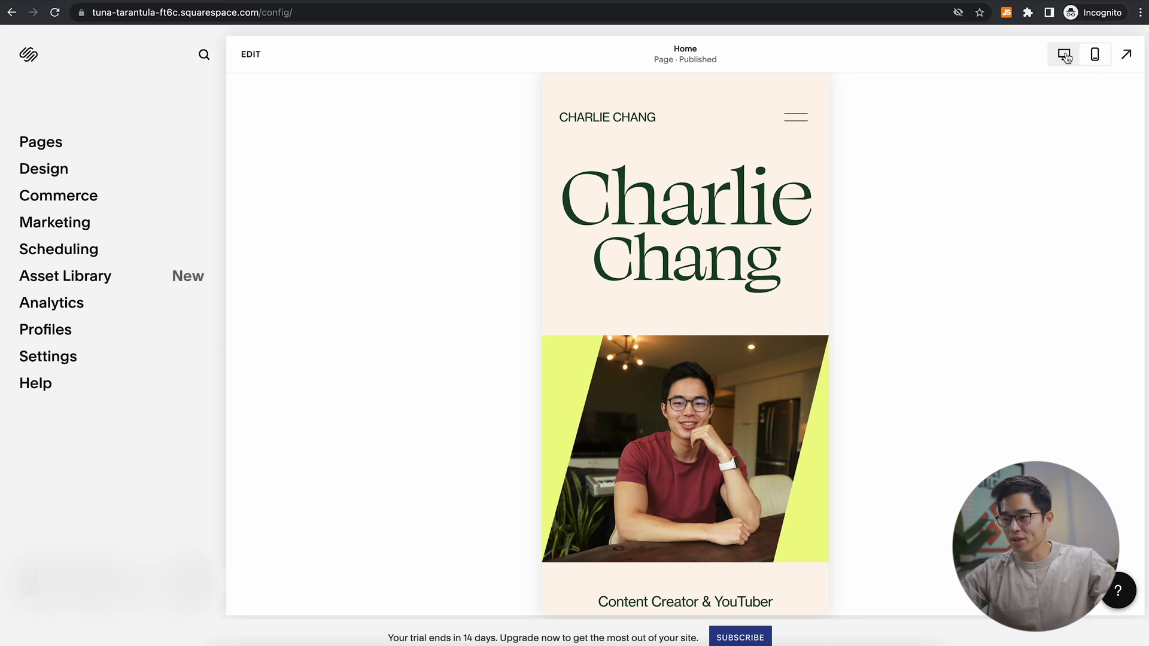
click(1067, 58)
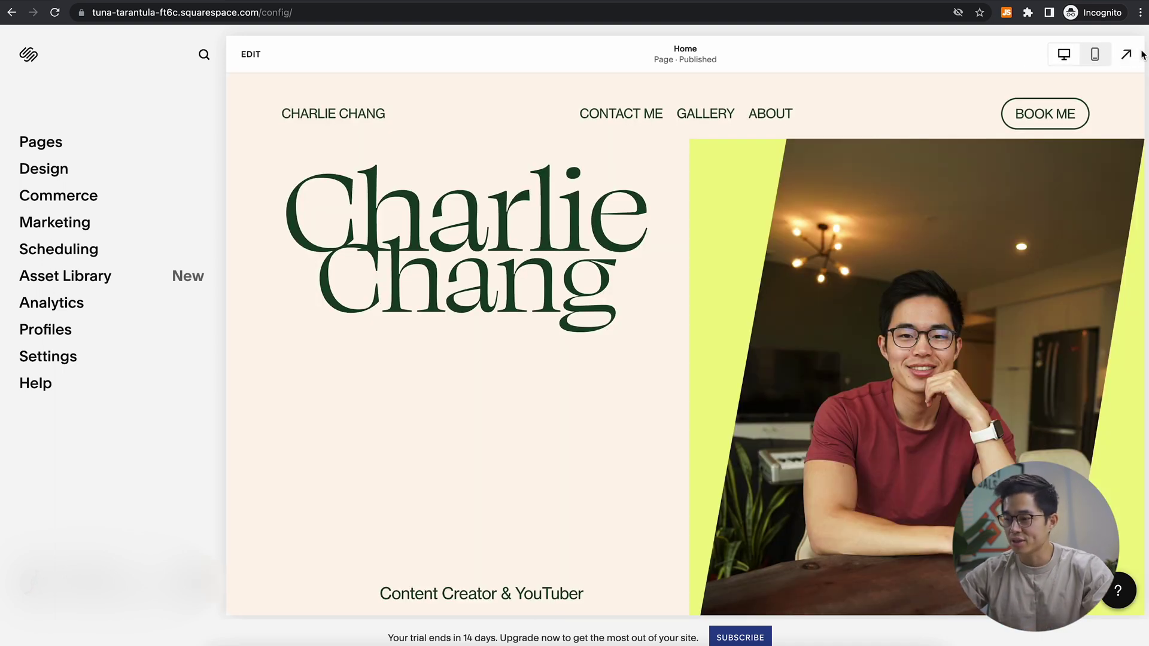
Open the Home page full-window as the live site and scroll down to the footer.
click(1127, 54)
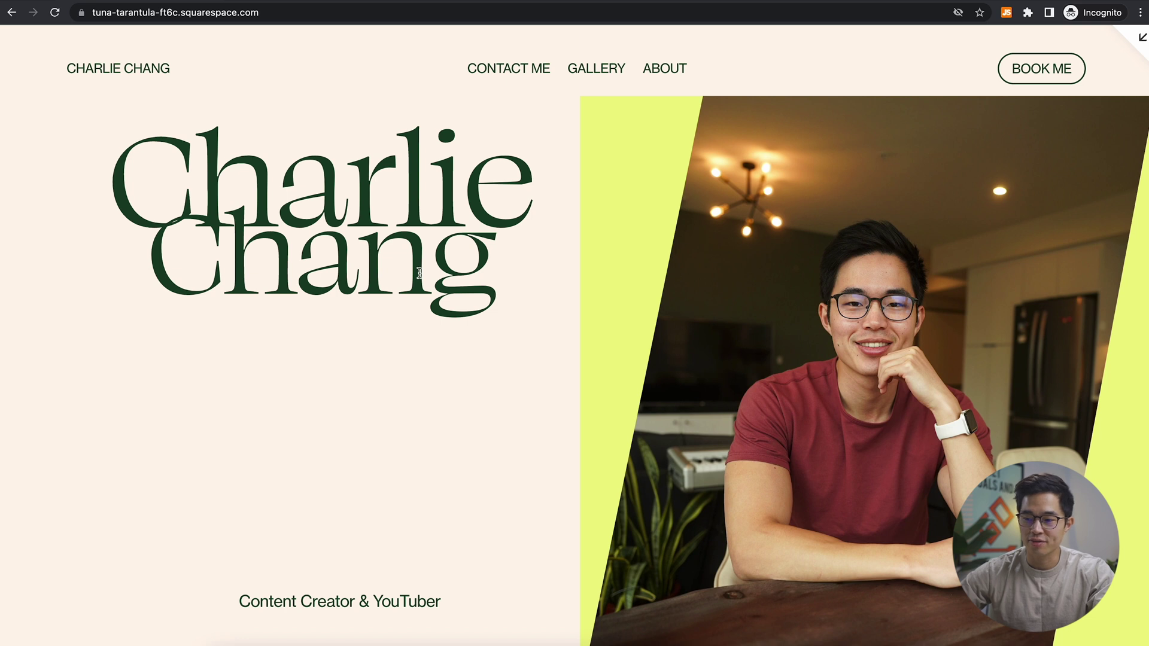
scroll(420, 273, down, 20)
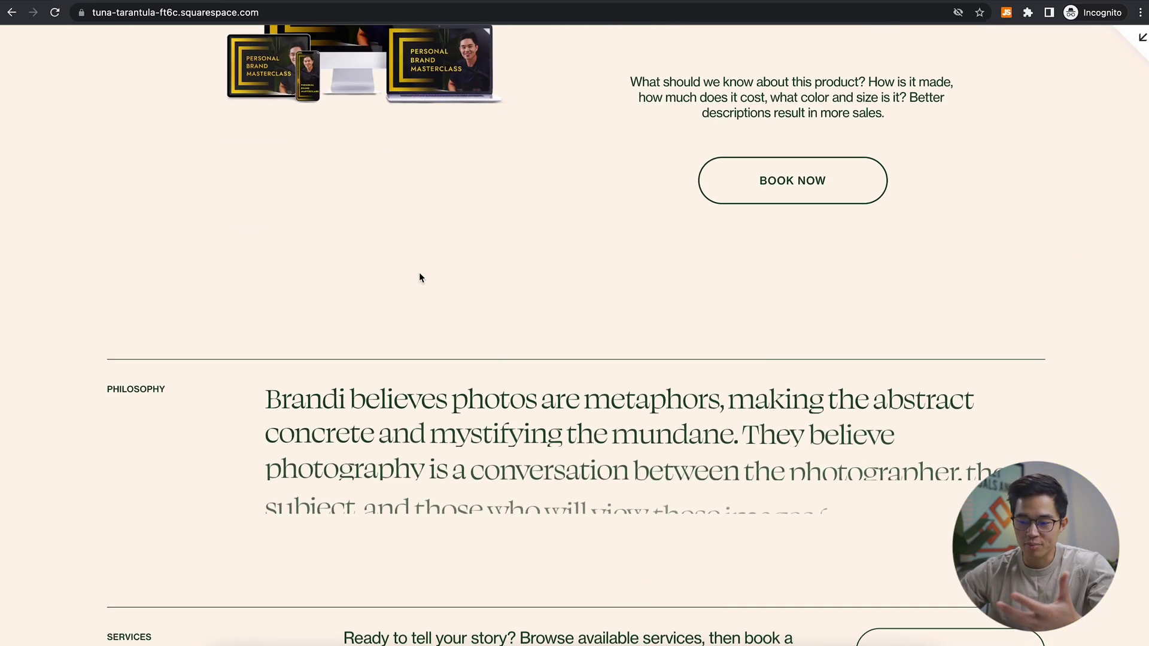
scroll(419, 277, down, 10)
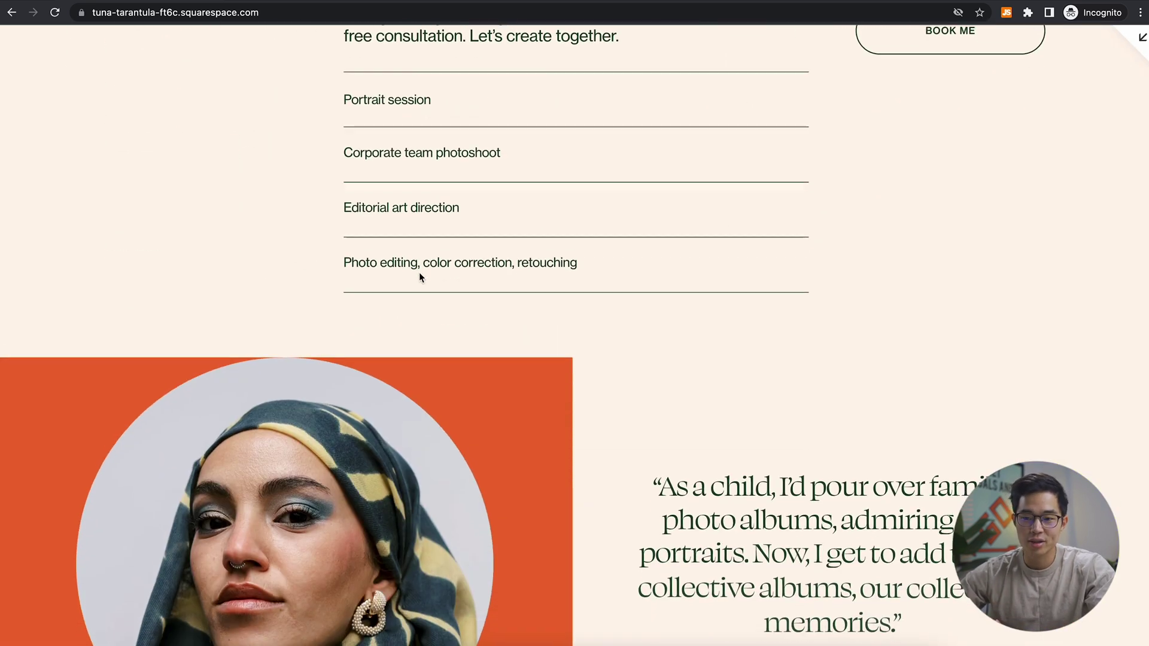
click(232, 13)
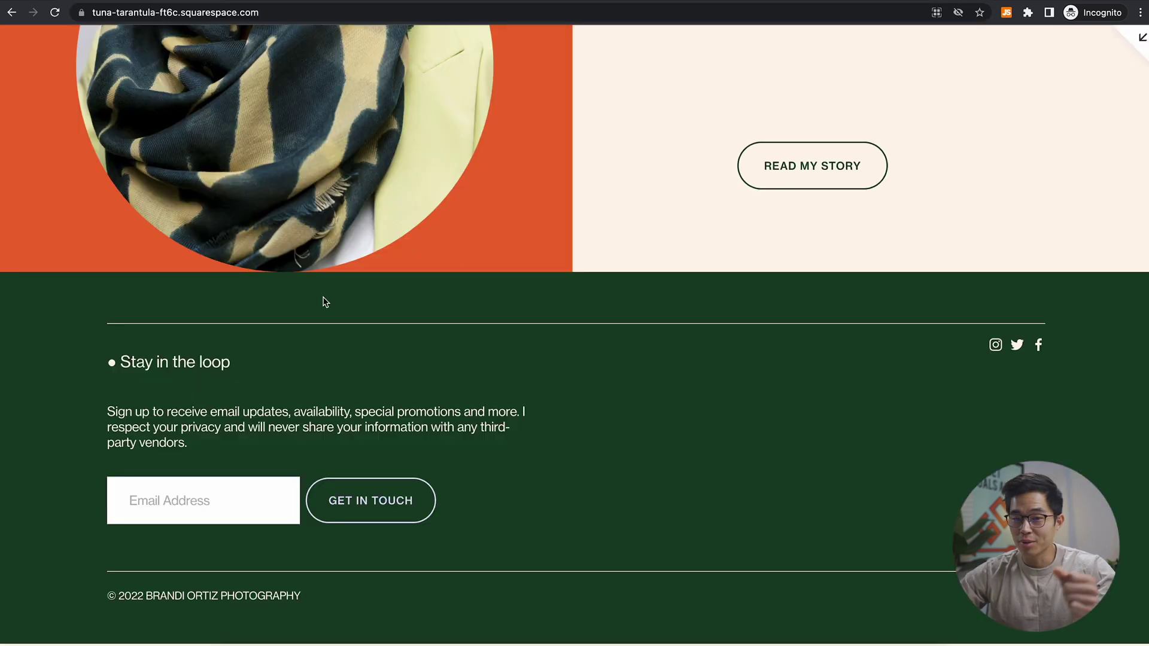